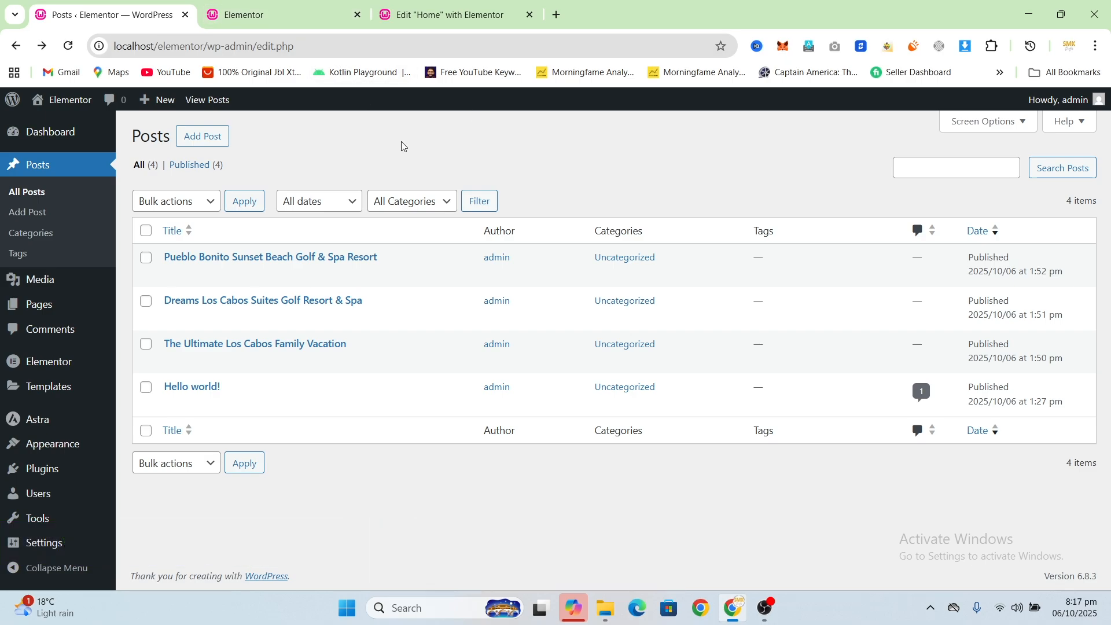
Step: Add a Form widget to the empty container below the Home page's posts and give it a new URL-type field
click(443, 15)
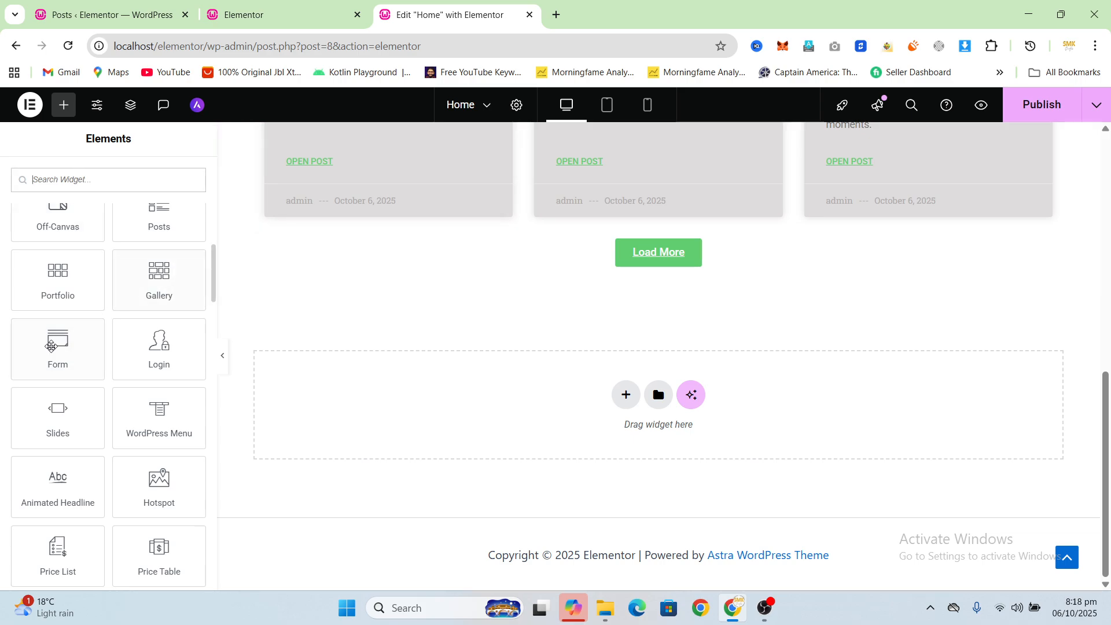
drag(52, 362, 627, 395)
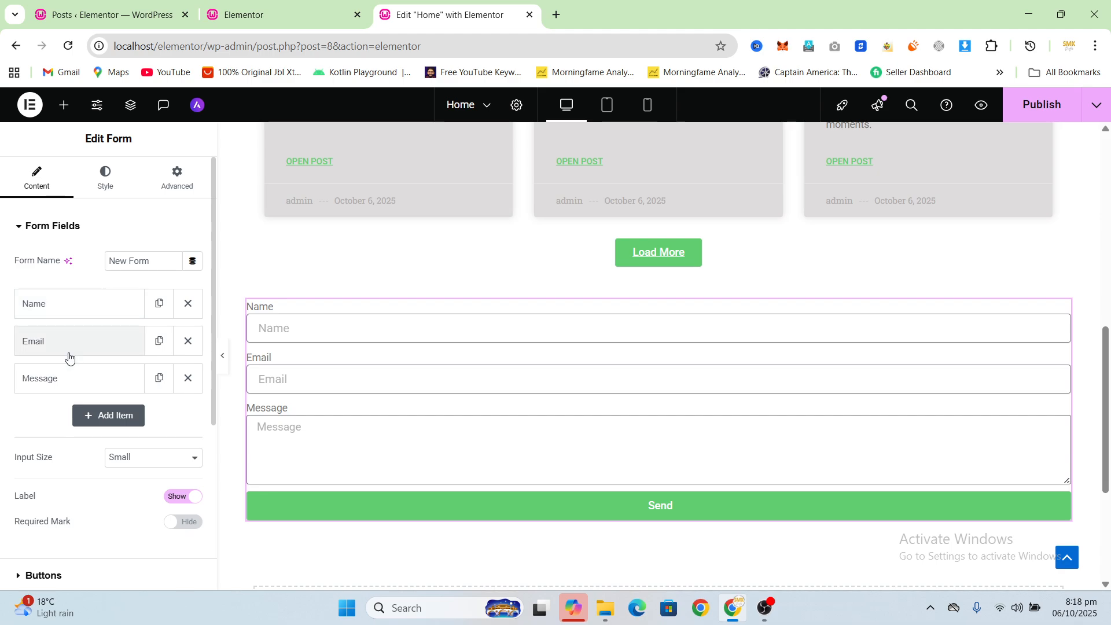
click(92, 417)
click(134, 478)
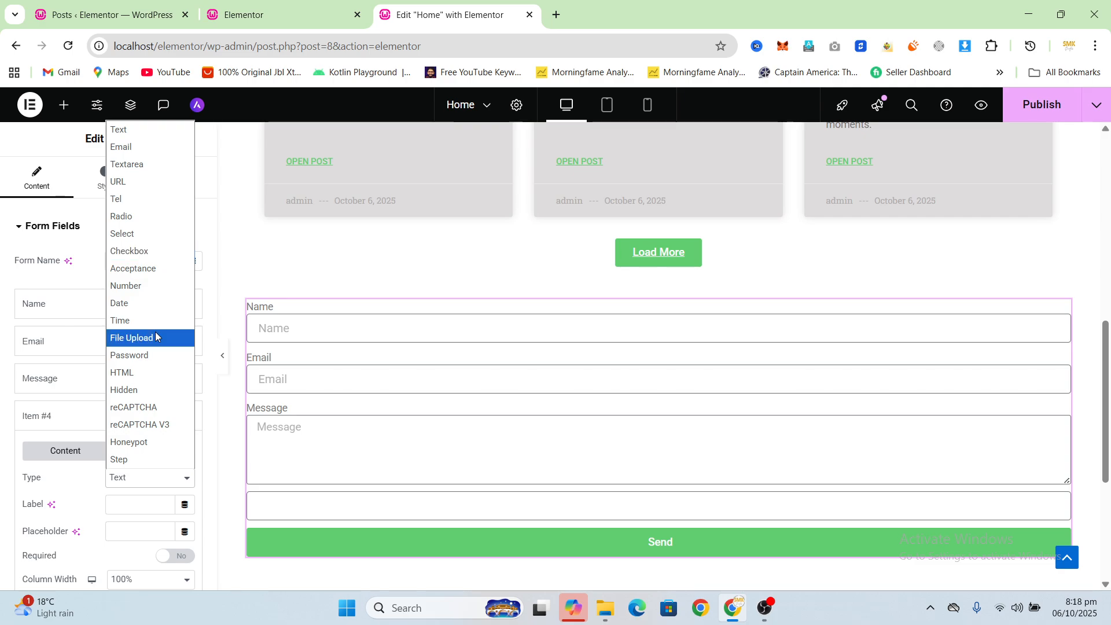
click(148, 180)
scroll(347, 358, down, 3)
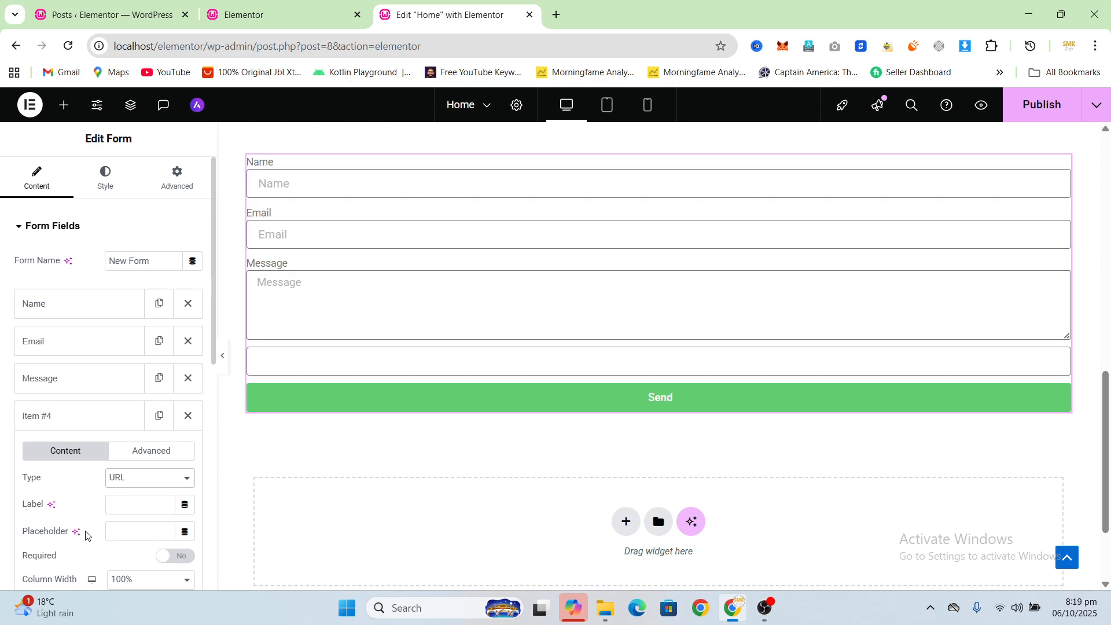
scroll(87, 535, down, 1)
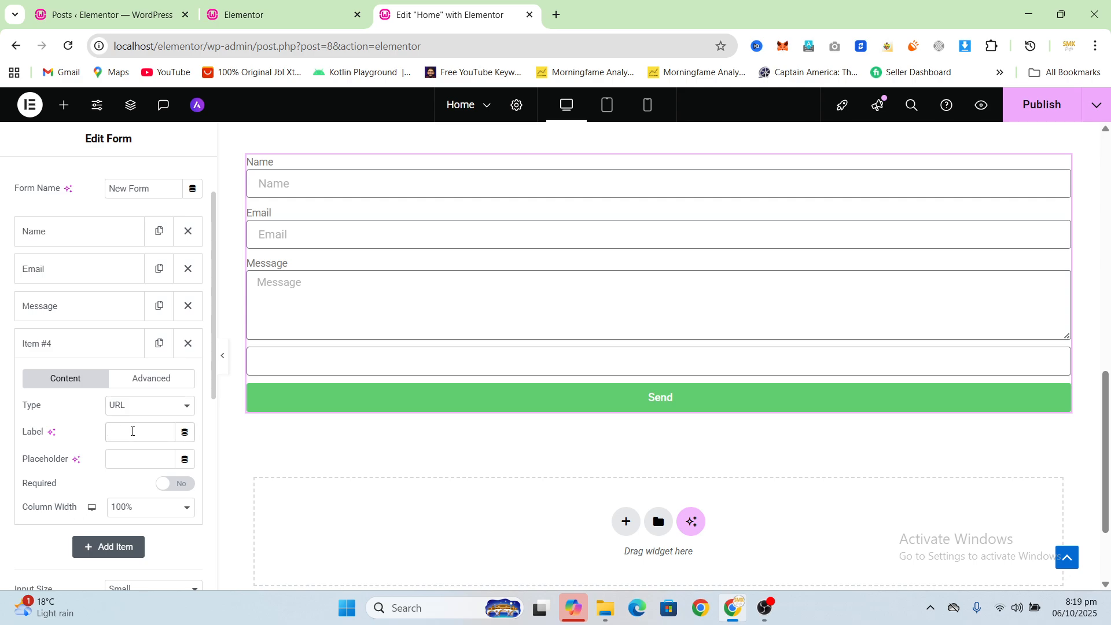
click(132, 431)
text(Url)
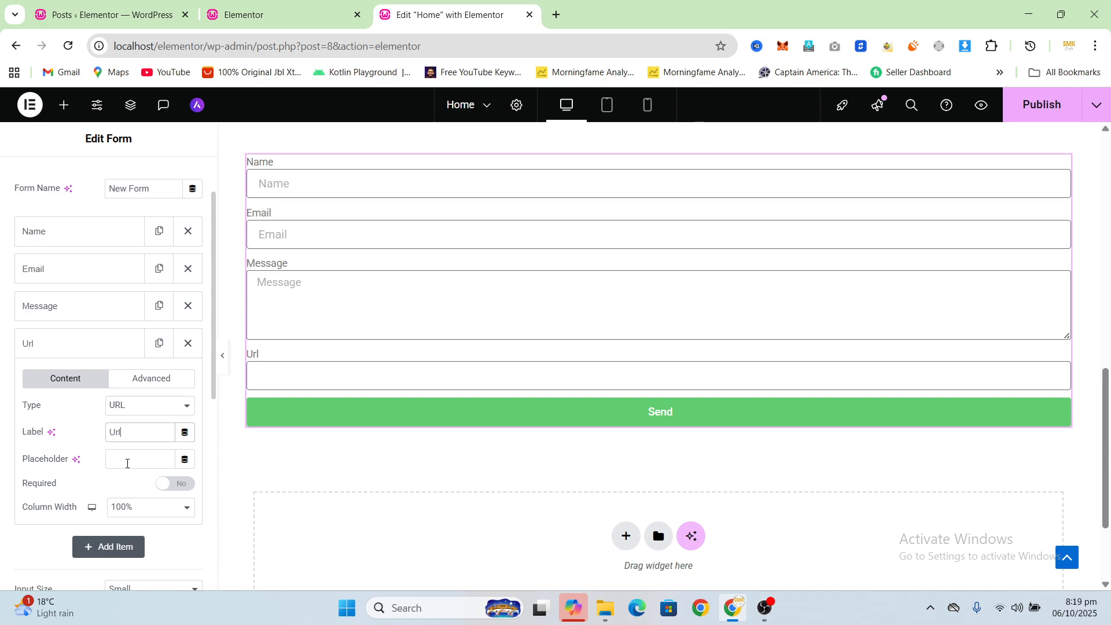
click(128, 463)
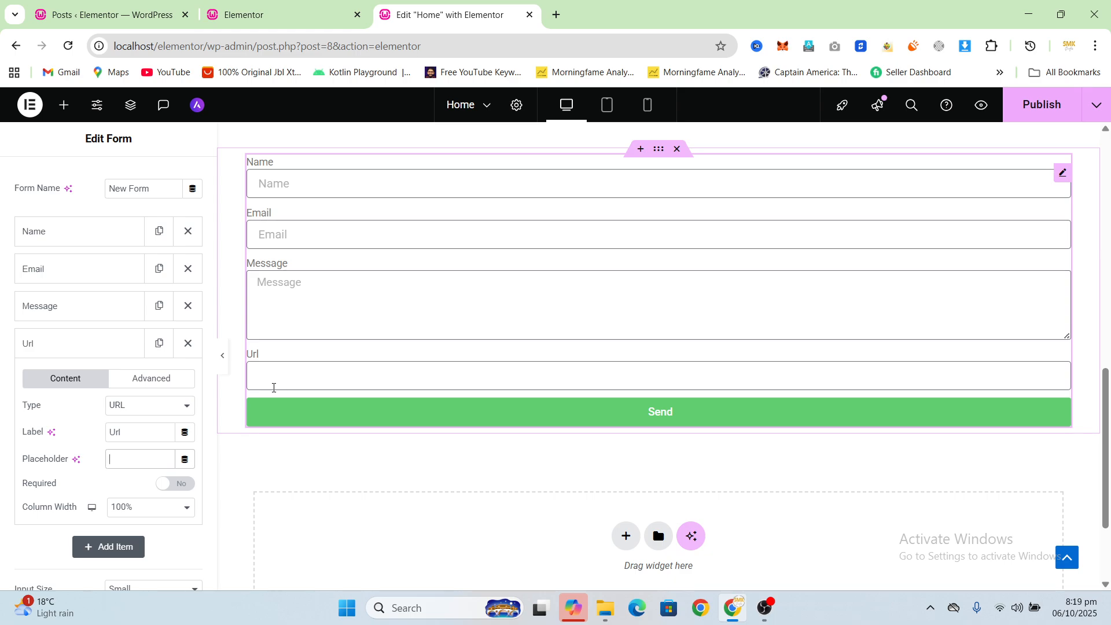
text(www.google)
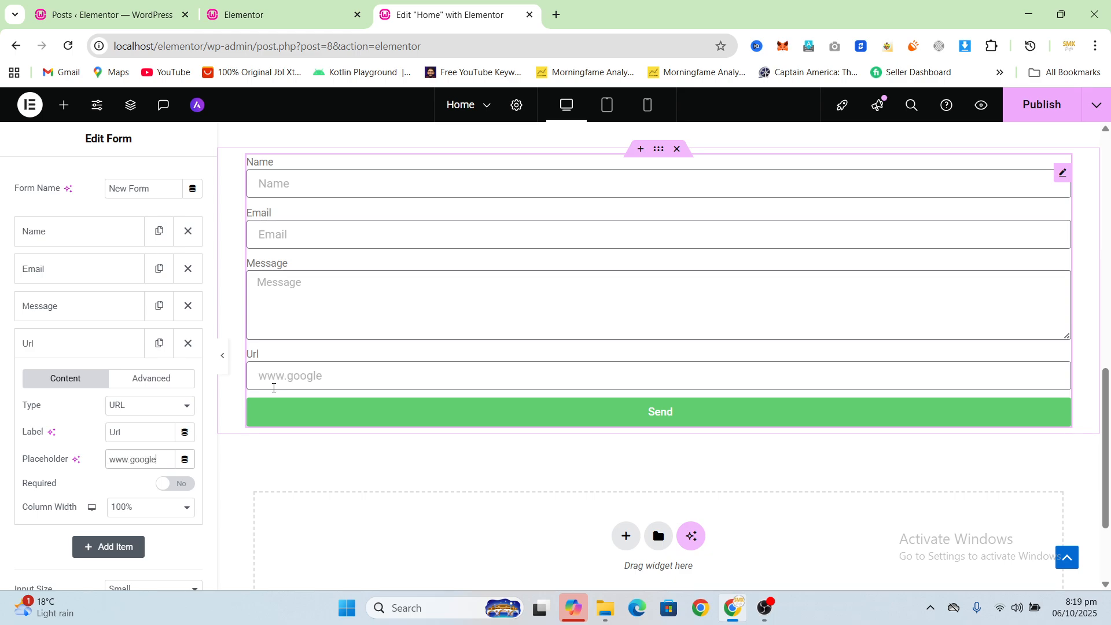
text(.com)
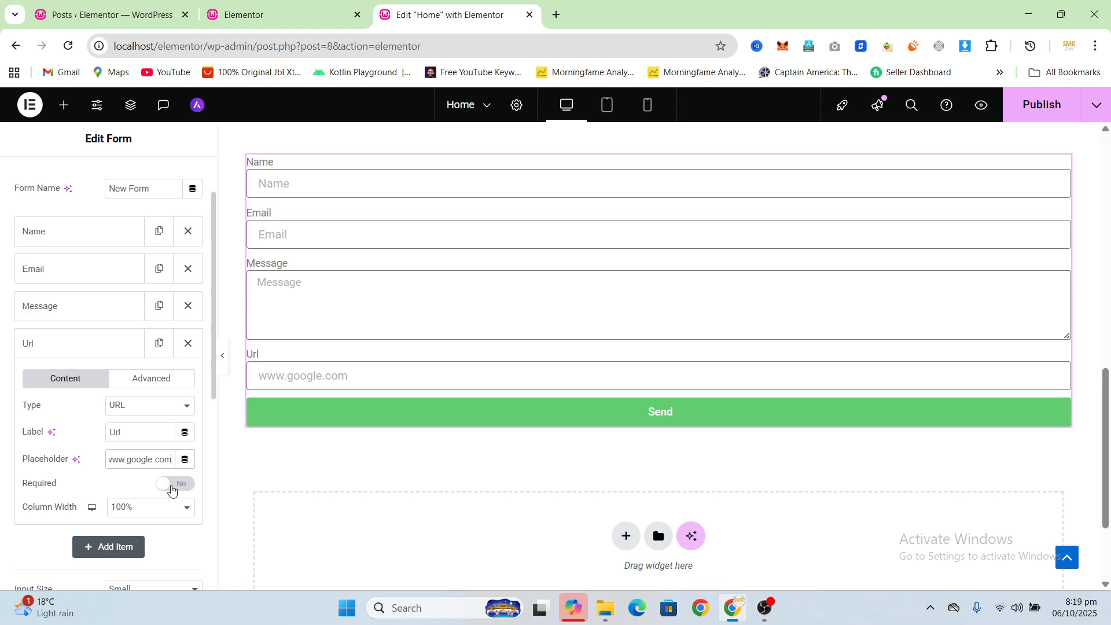
click(171, 485)
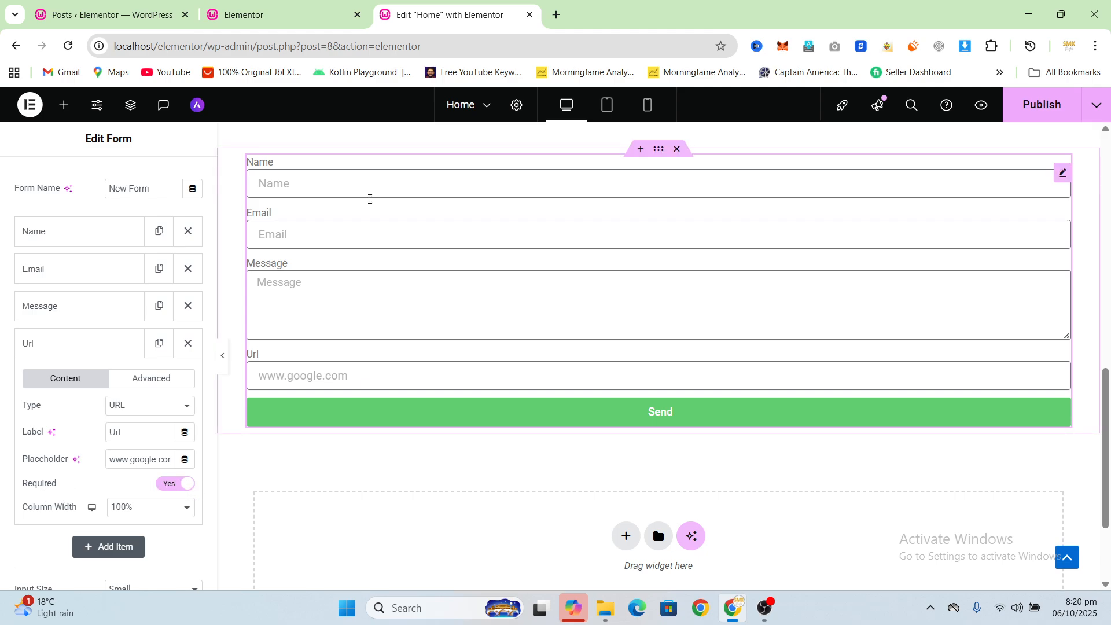
Step: Review the form's remaining settings and the field types available for the Url field
scroll(107, 409, down, 4)
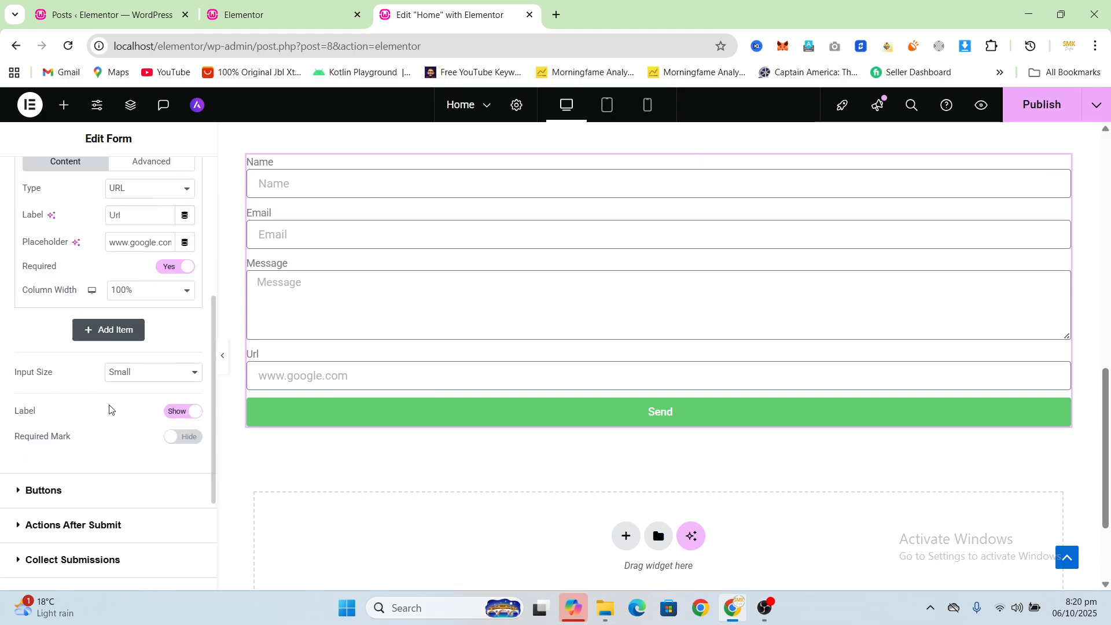
scroll(165, 380, up, 3)
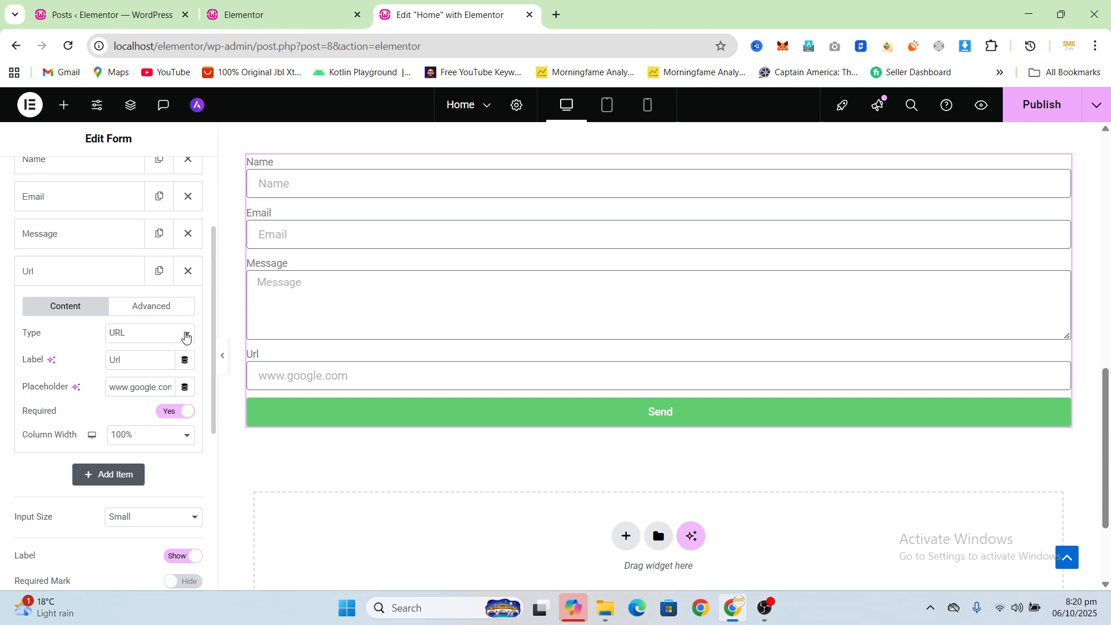
click(186, 332)
scroll(159, 182, up, 1)
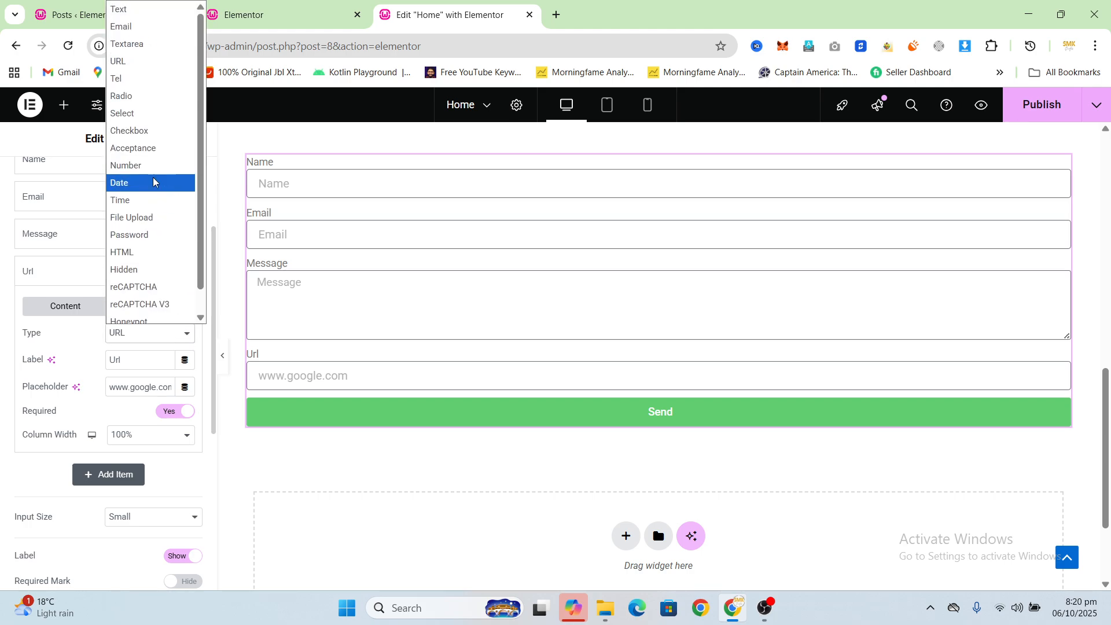
scroll(141, 389, up, 3)
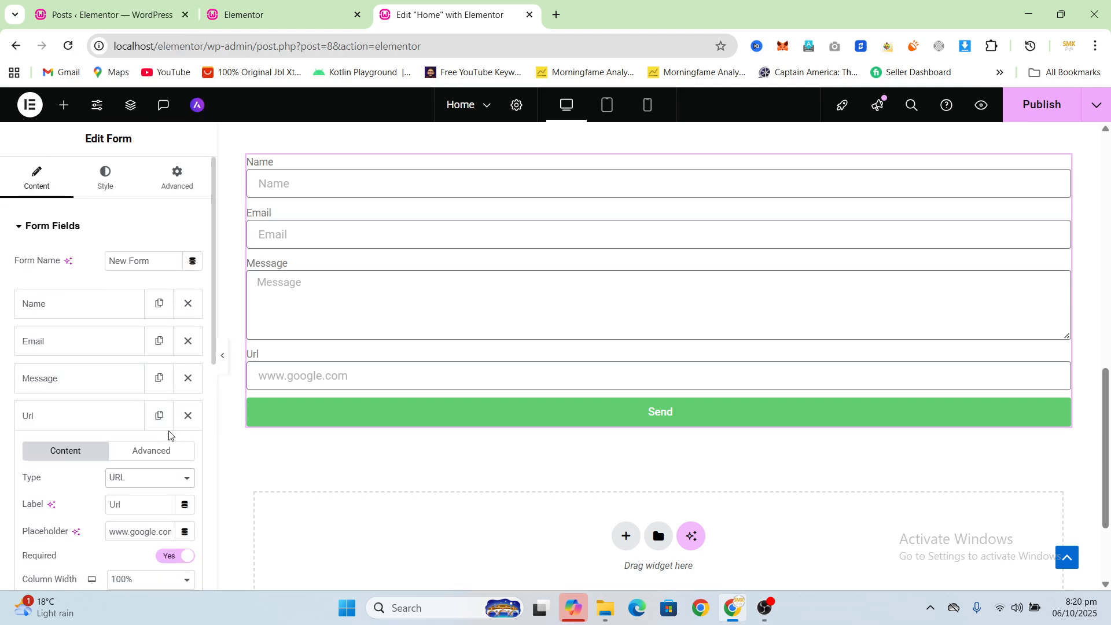
scroll(145, 428, down, 1)
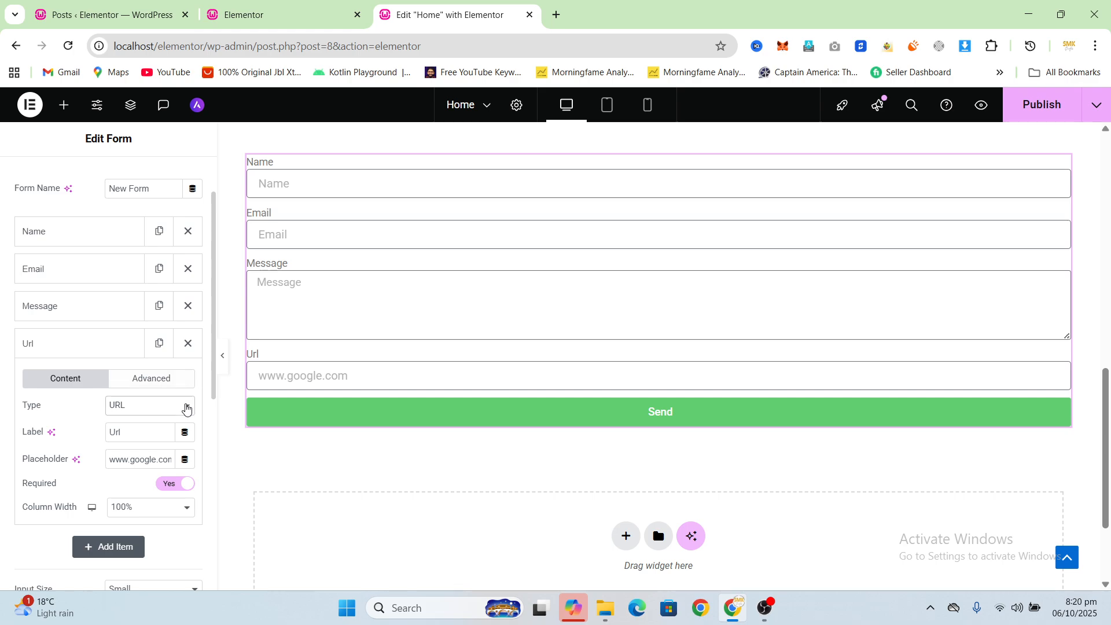
click(186, 407)
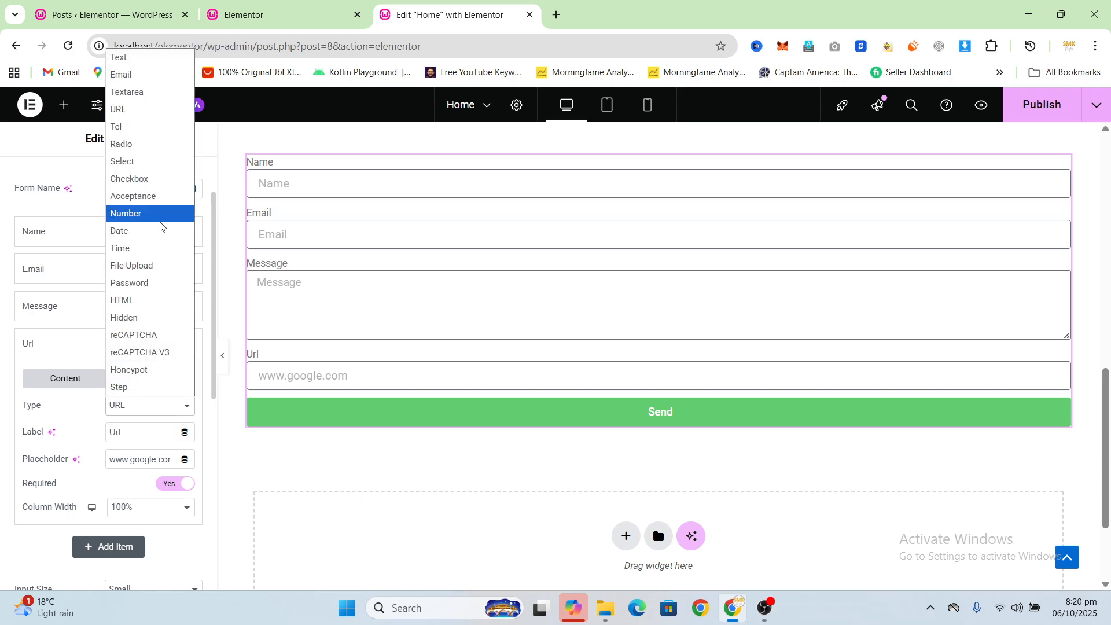
click(8, 379)
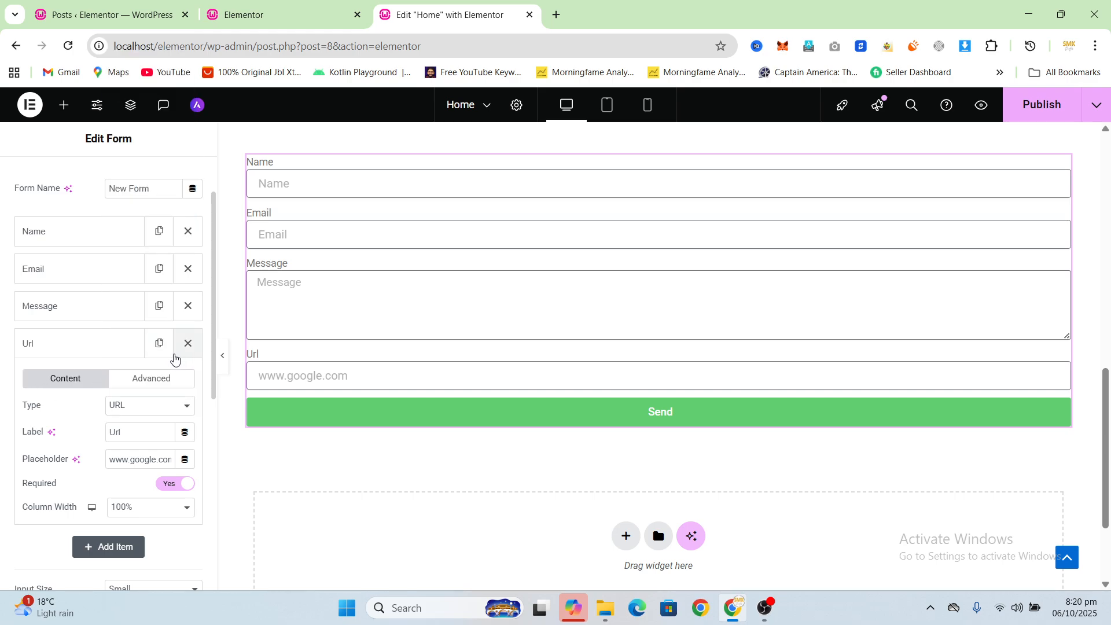
Step: Go to the WordPress dashboard and search the plugin directory for "contact form"
click(121, 7)
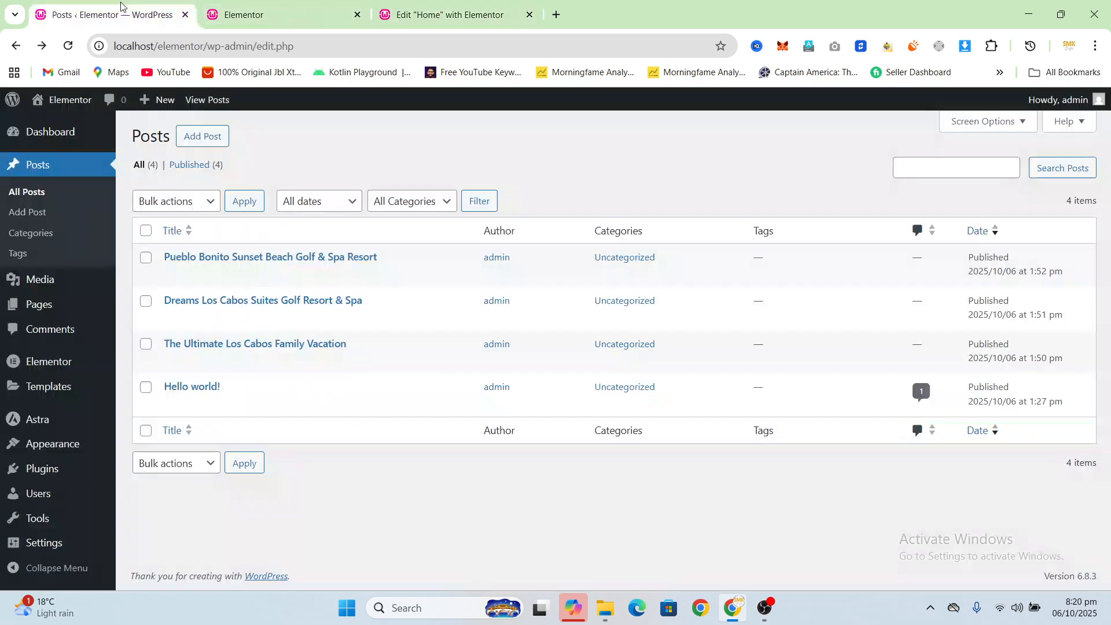
mouse_move(43, 472)
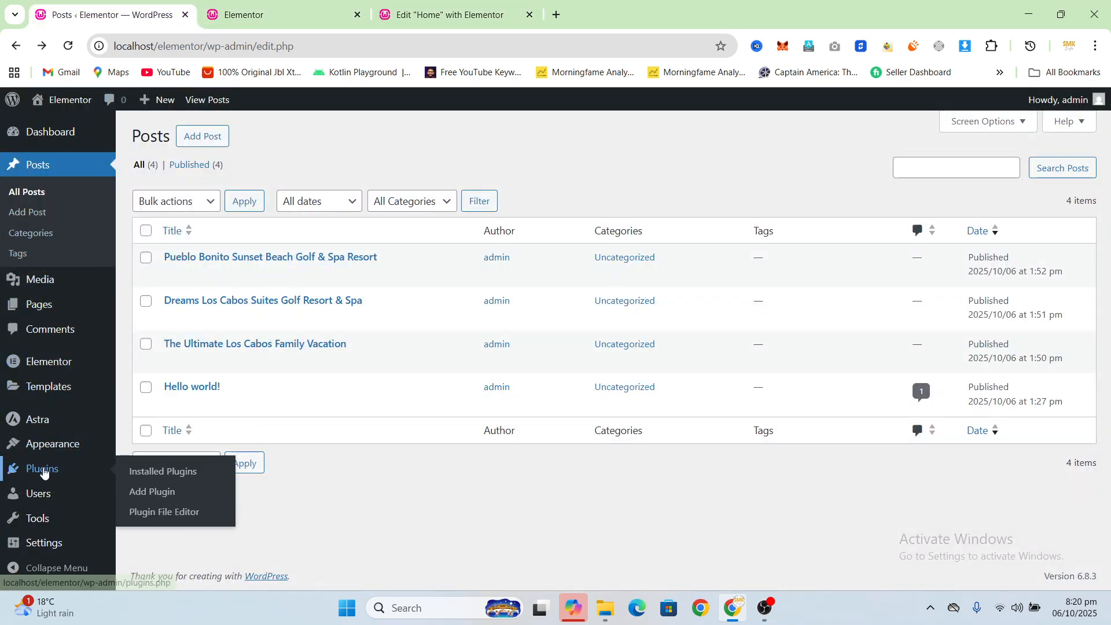
click(153, 491)
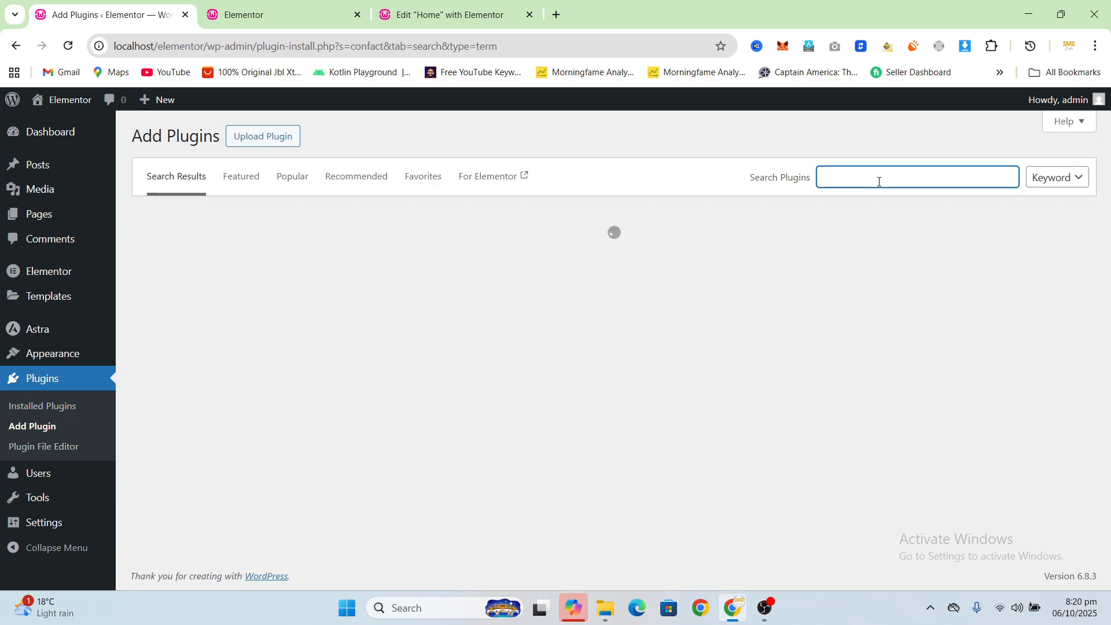
text(con)
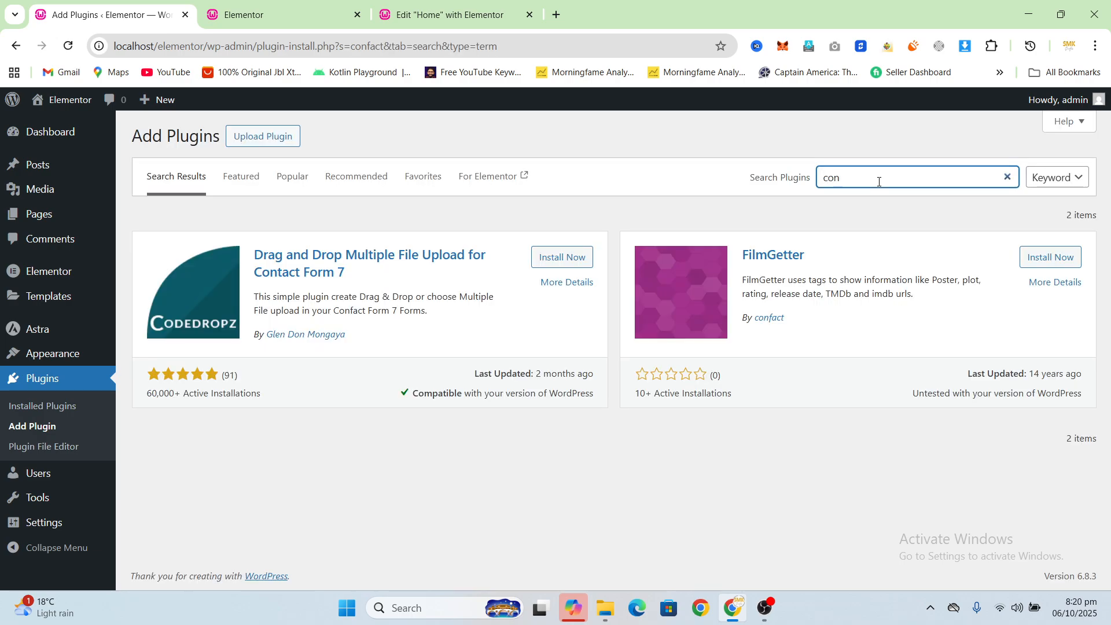
text(t)
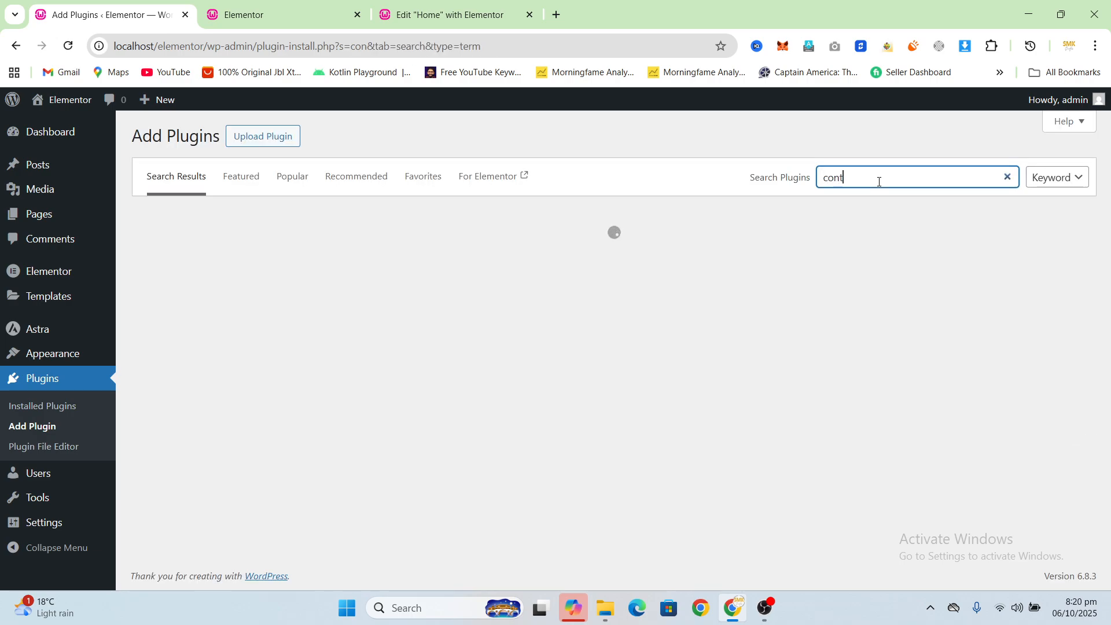
text(act form)
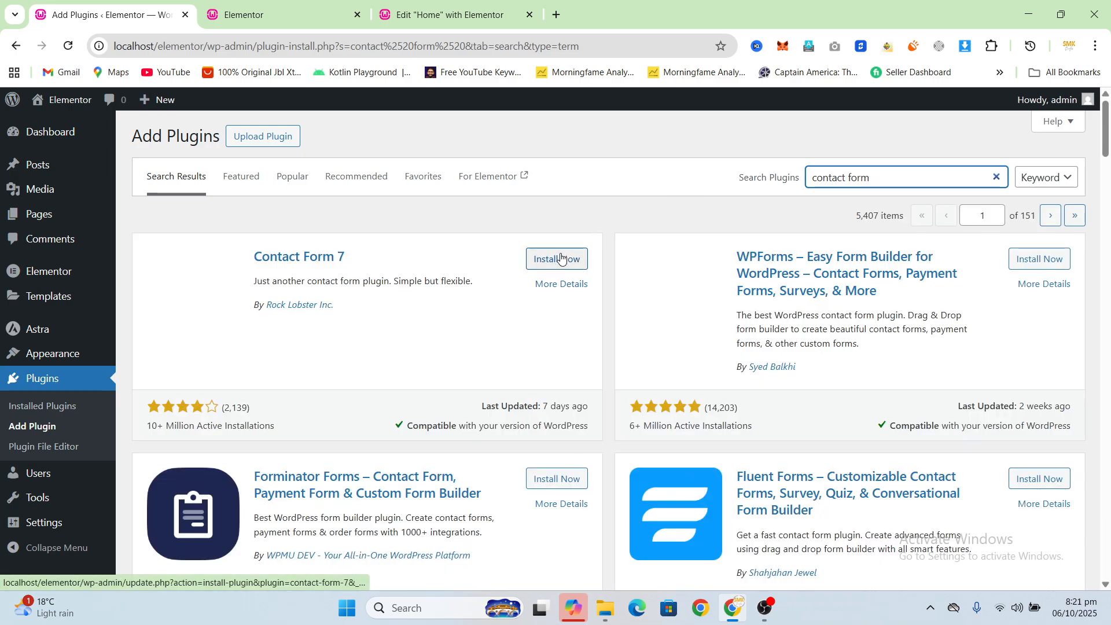
Step: Install and activate the Contact Form 7 plugin
click(569, 260)
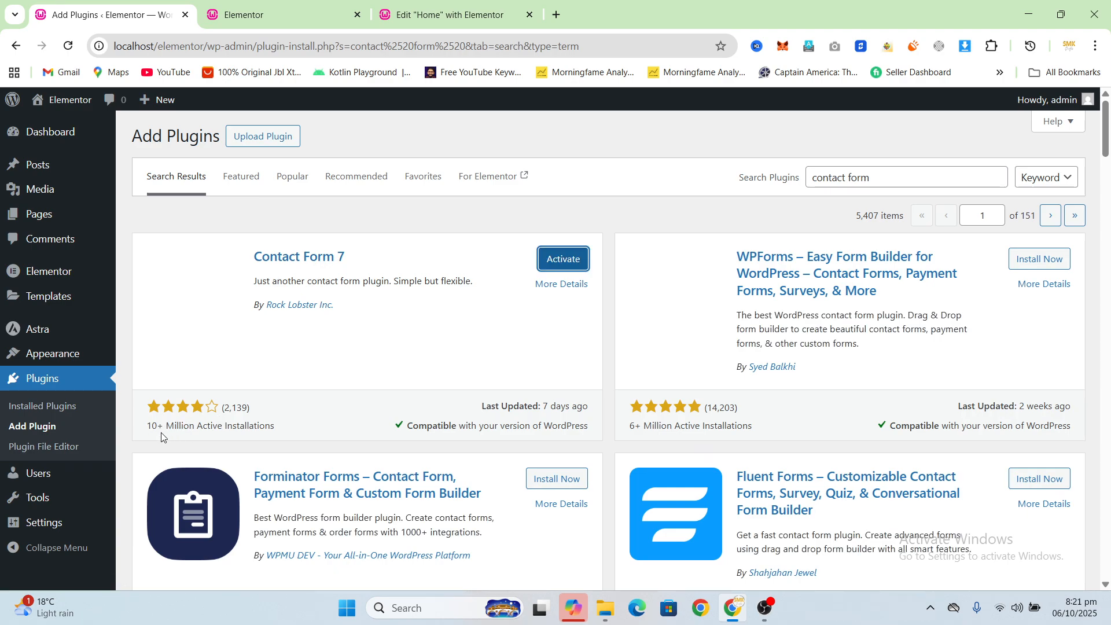
click(563, 266)
scroll(488, 284, down, 4)
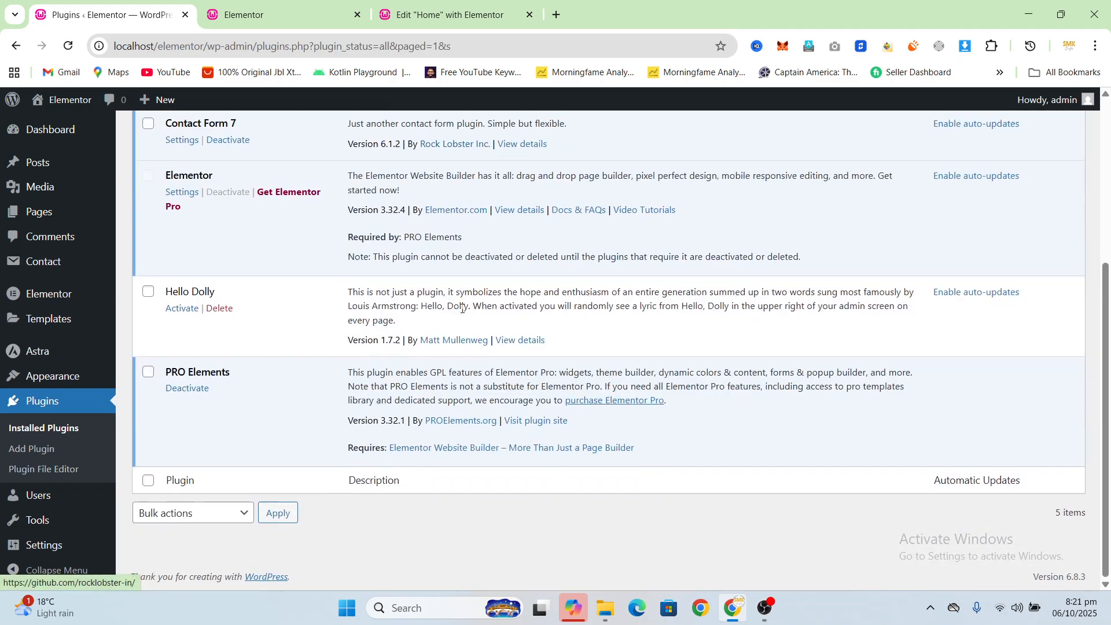
scroll(457, 312, up, 5)
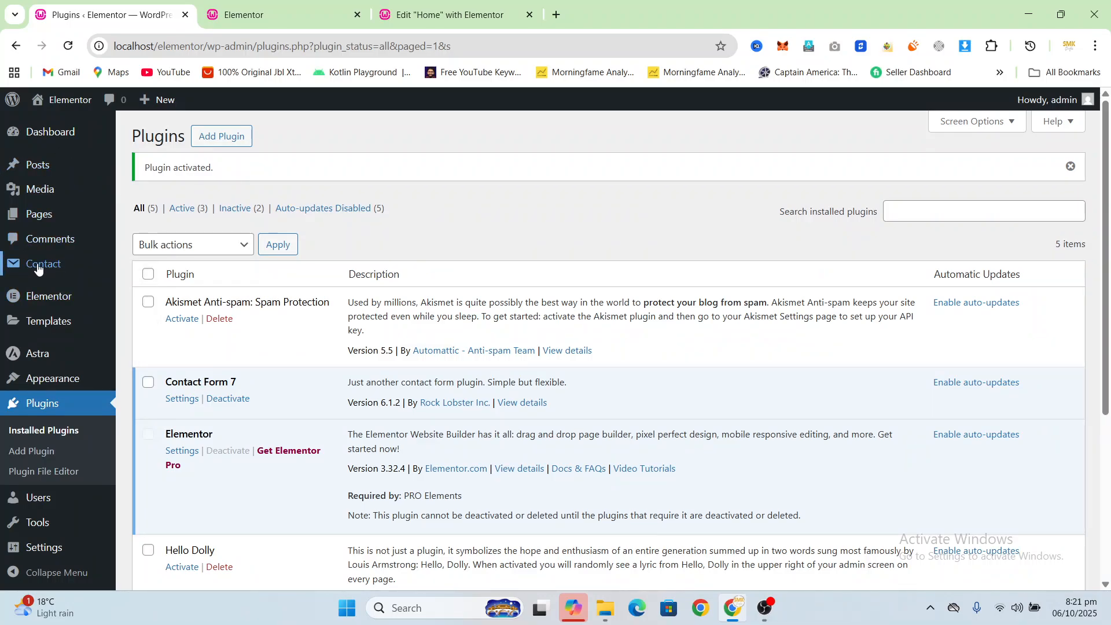
Step: Open "Contact form 1" from the contact forms list for editing
mouse_move(35, 265)
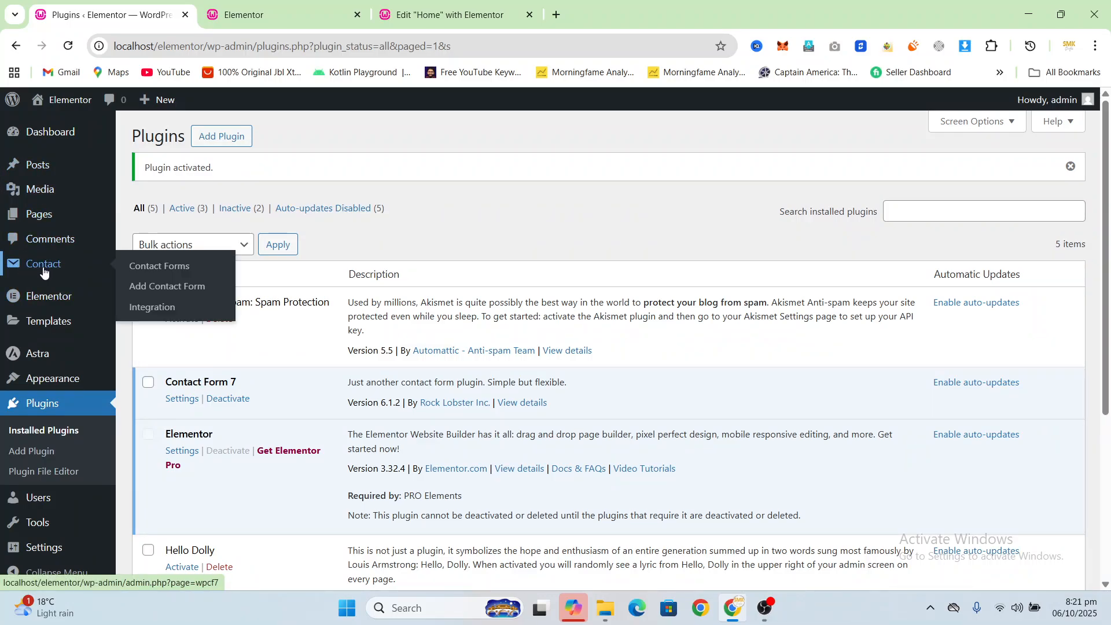
click(148, 273)
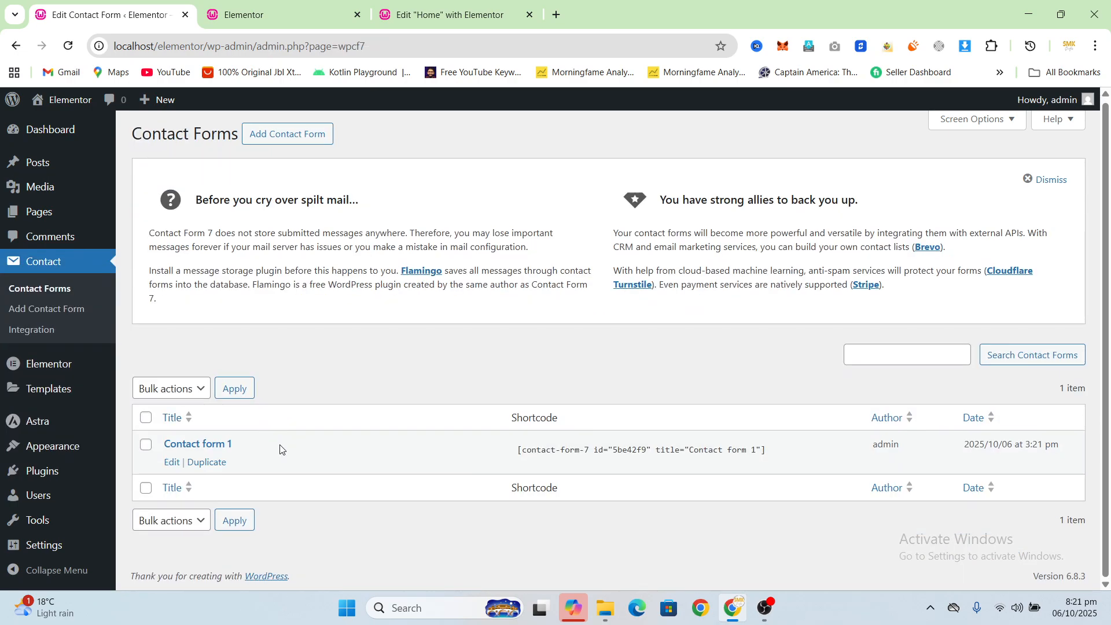
click(195, 444)
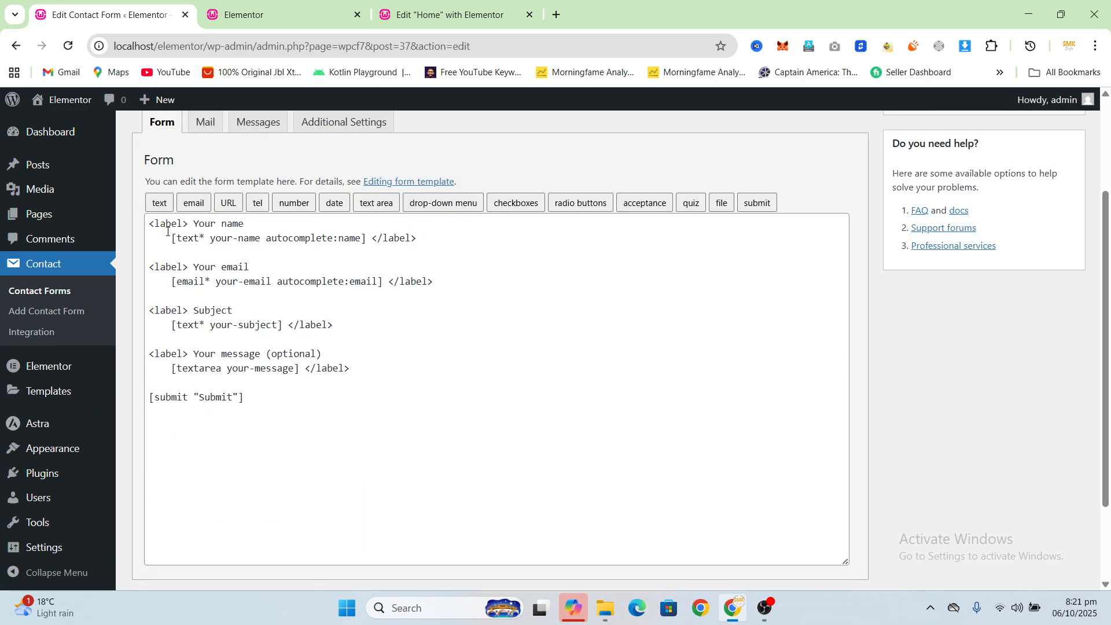
Step: Examine the "Your name" label and its your-name text tag in the form template
drag(150, 225, 245, 226)
click(247, 253)
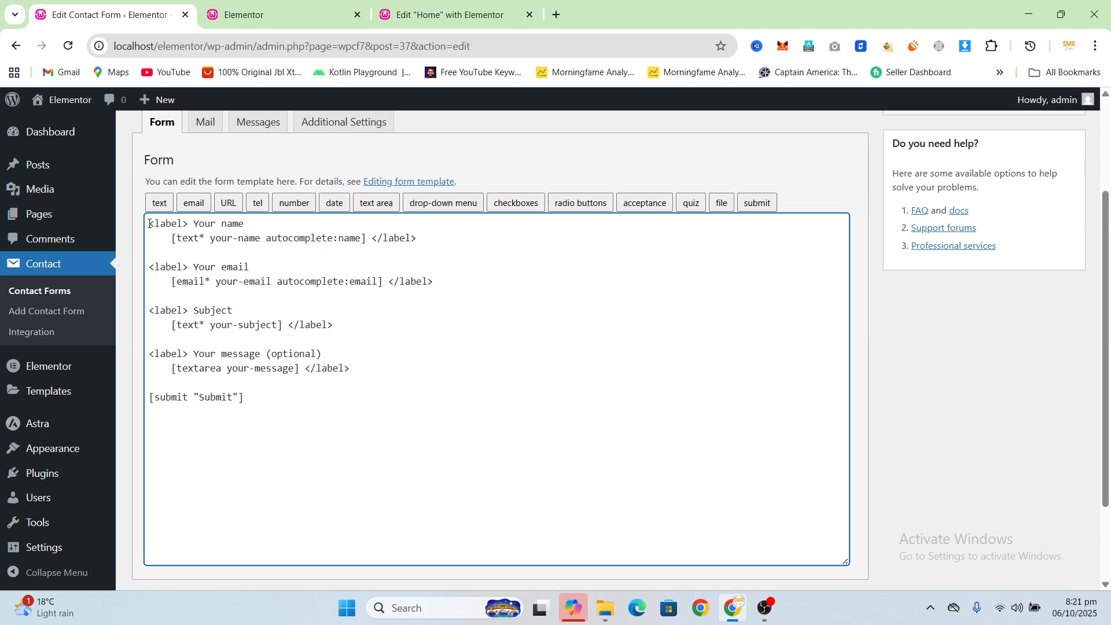
drag(146, 224, 242, 224)
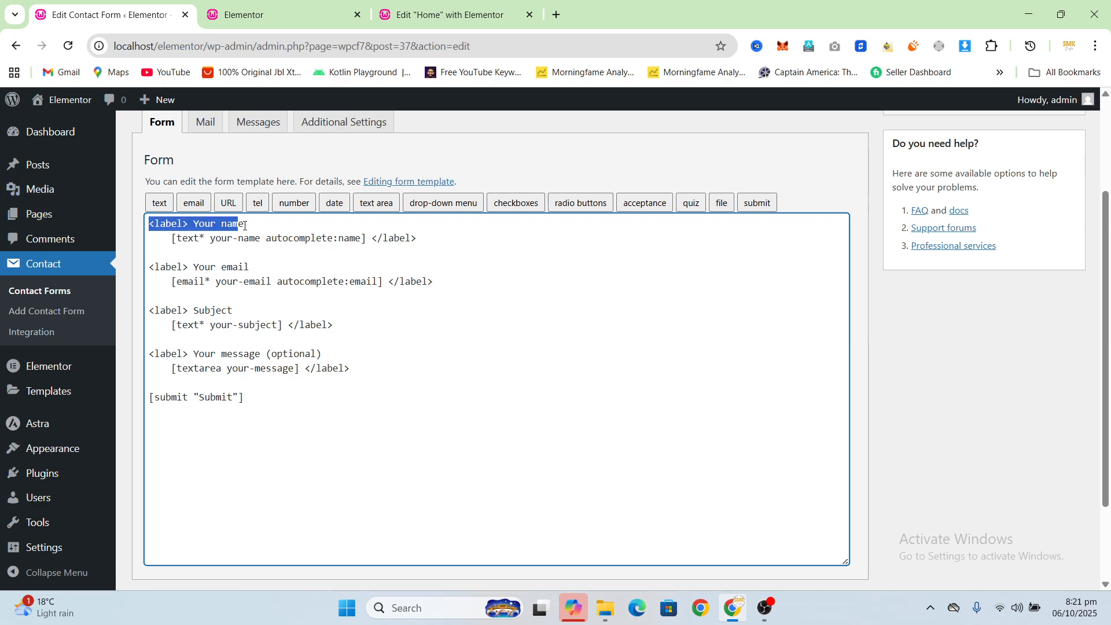
click(243, 225)
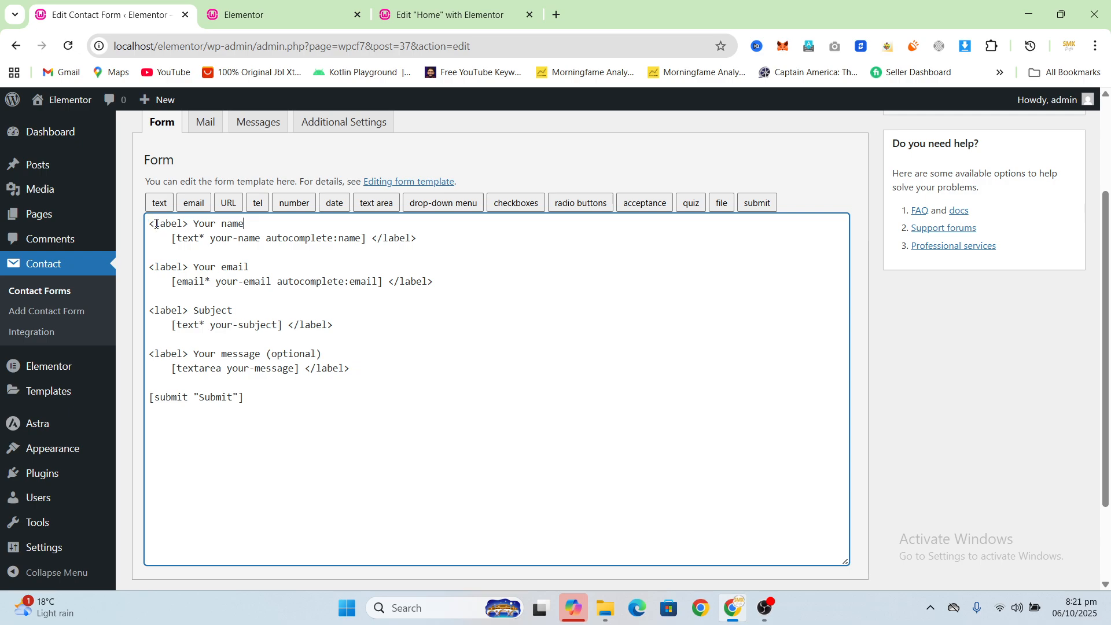
drag(149, 224, 254, 223)
click(195, 236)
click(228, 224)
drag(169, 238, 354, 237)
click(172, 238)
drag(171, 238, 247, 239)
click(374, 239)
drag(211, 241, 260, 241)
key(Down)
Step: Compare the Required setting of the Elementor form's Url field with the asterisk in the template's your-name text tag
click(409, 6)
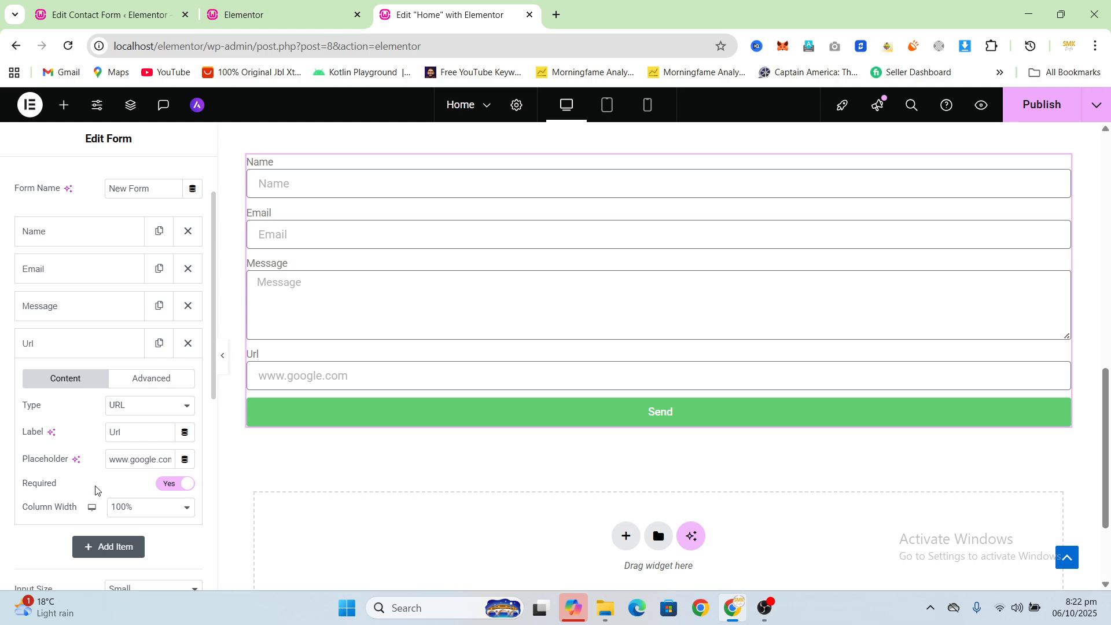
click(134, 13)
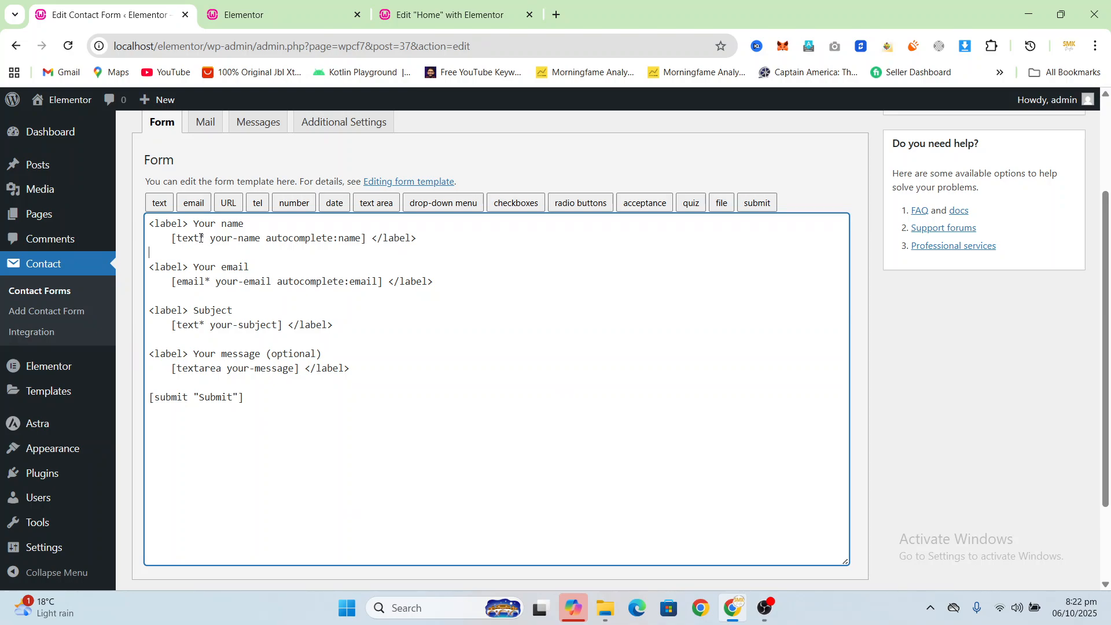
drag(204, 242, 200, 241)
click(200, 250)
scroll(370, 490, up, 2)
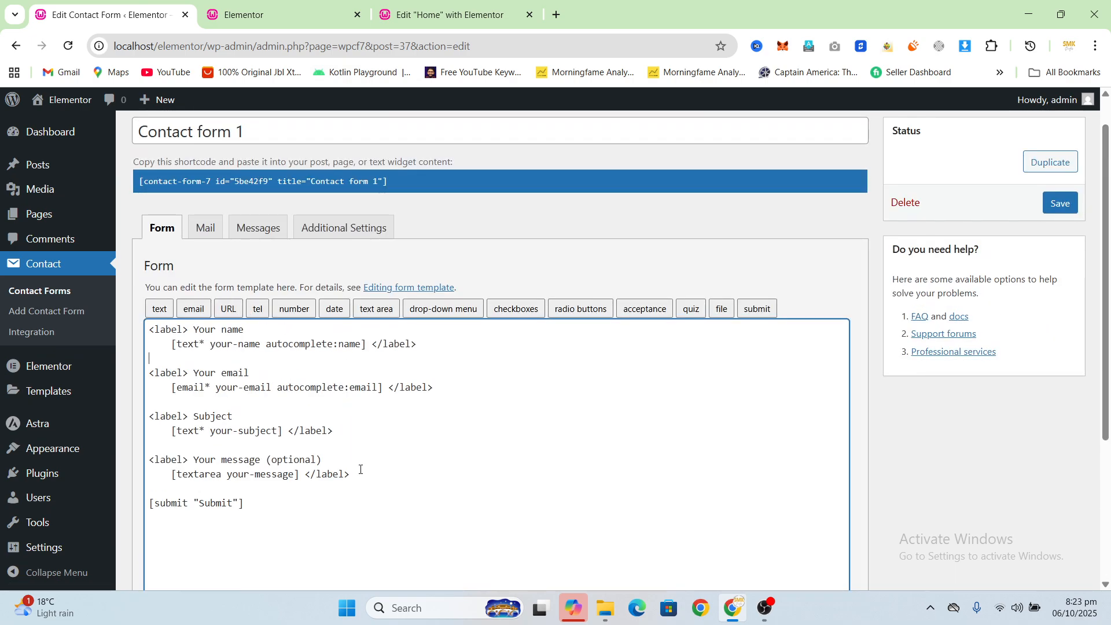
Step: Save Contact form 1 and copy its shortcode
scroll(645, 332, down, 4)
scroll(372, 319, up, 3)
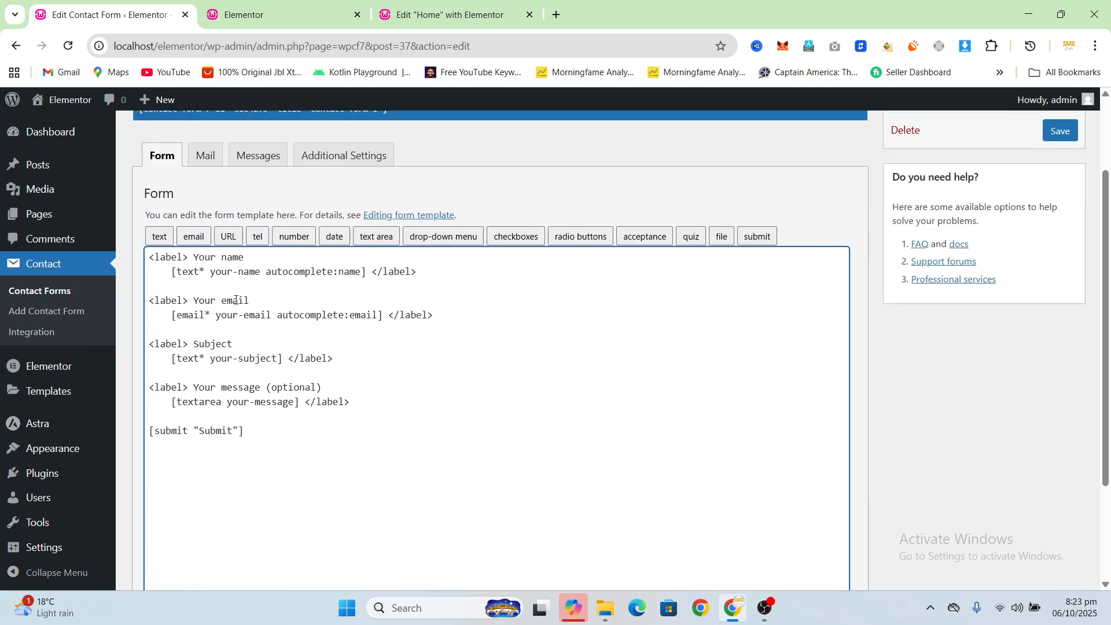
click(1059, 131)
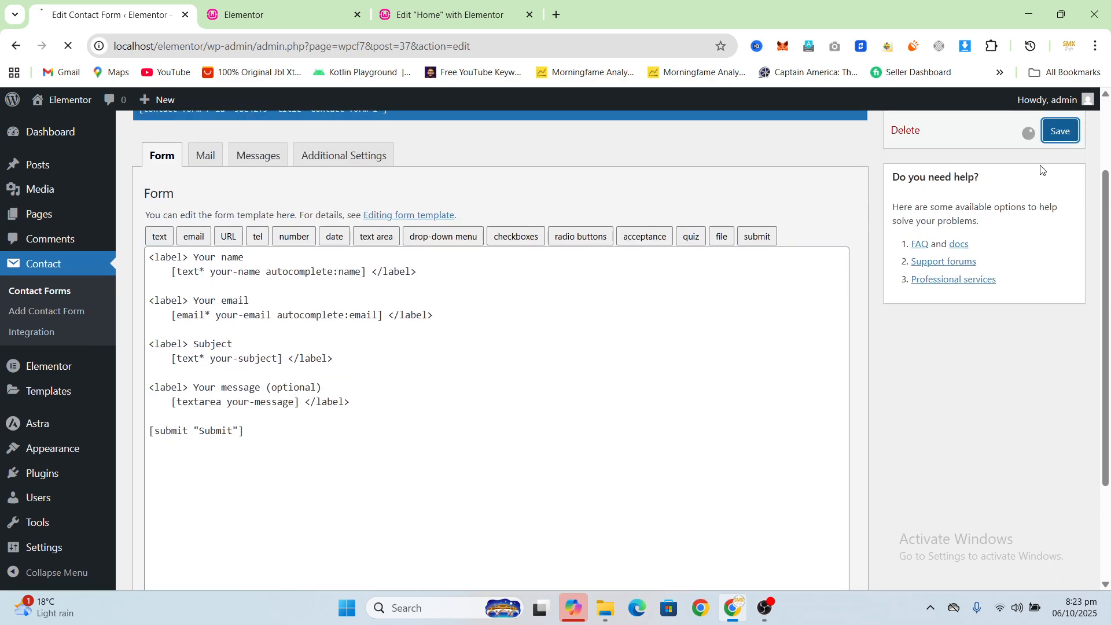
scroll(869, 324, up, 2)
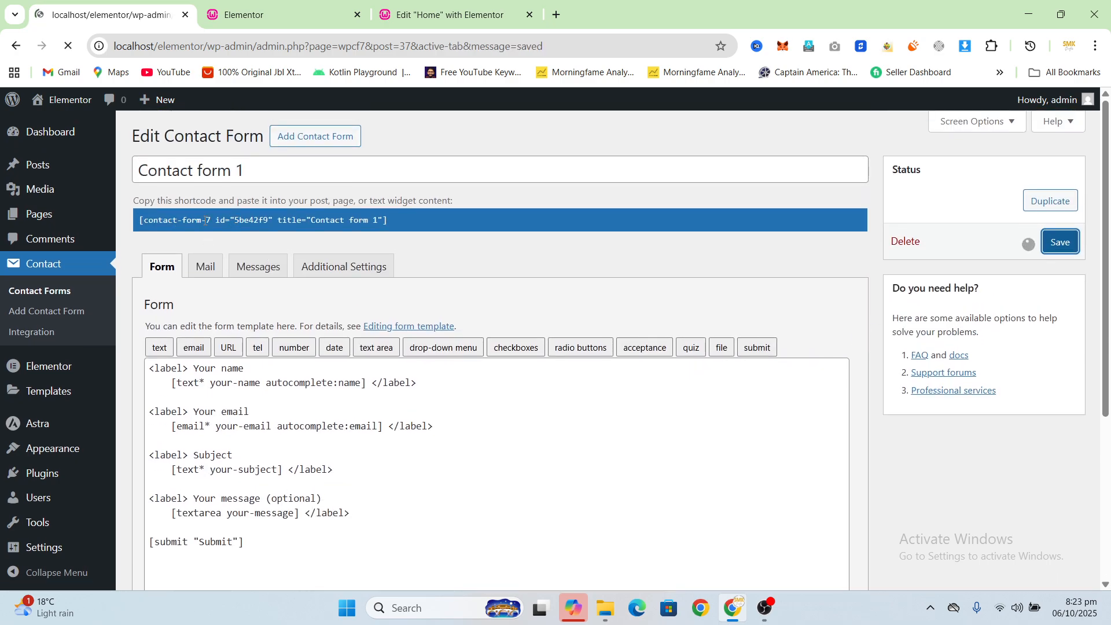
click(187, 264)
key(ctrl+c)
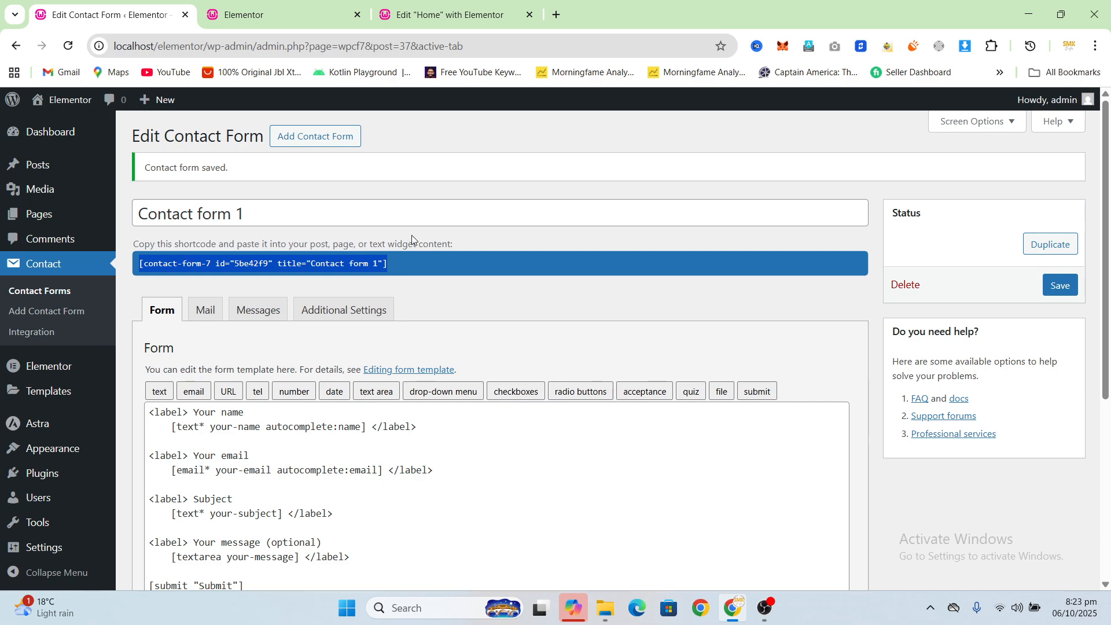
click(423, 247)
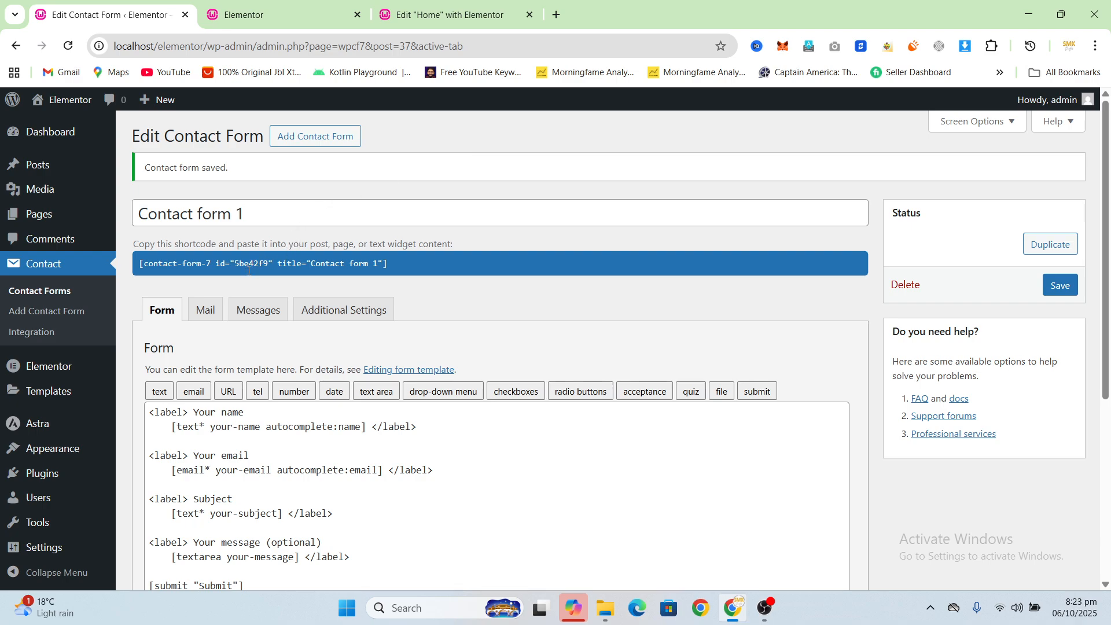
Step: Find the Shortcode widget in Elementor by searching "short" and place it below the existing form on the Home page
click(379, 9)
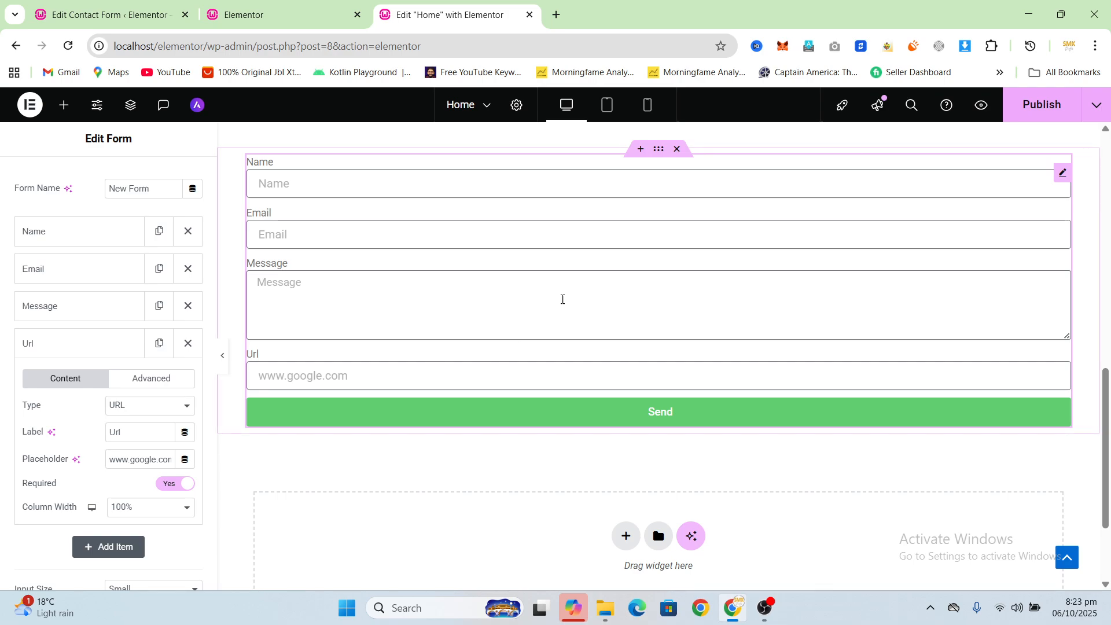
scroll(607, 283, up, 3)
scroll(665, 237, down, 1)
scroll(674, 235, down, 3)
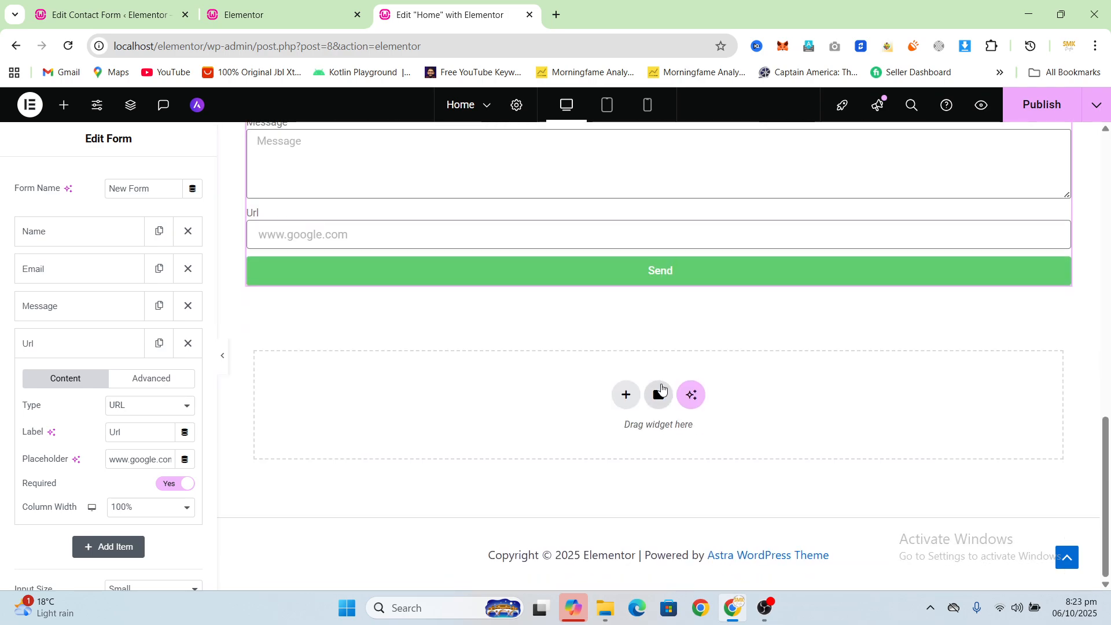
click(624, 398)
click(1039, 370)
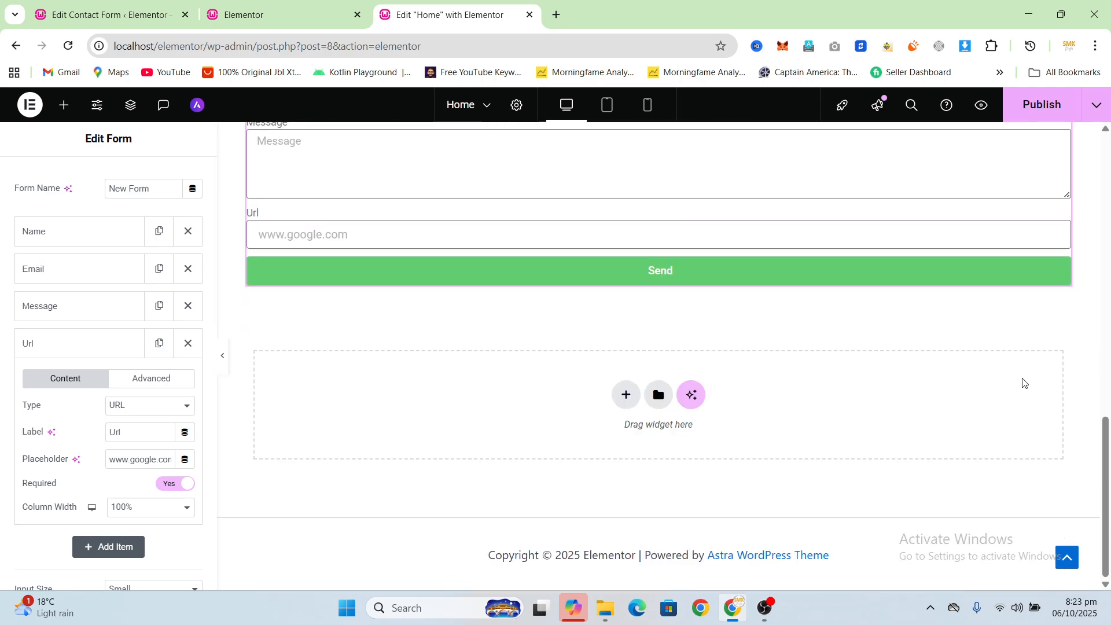
click(64, 105)
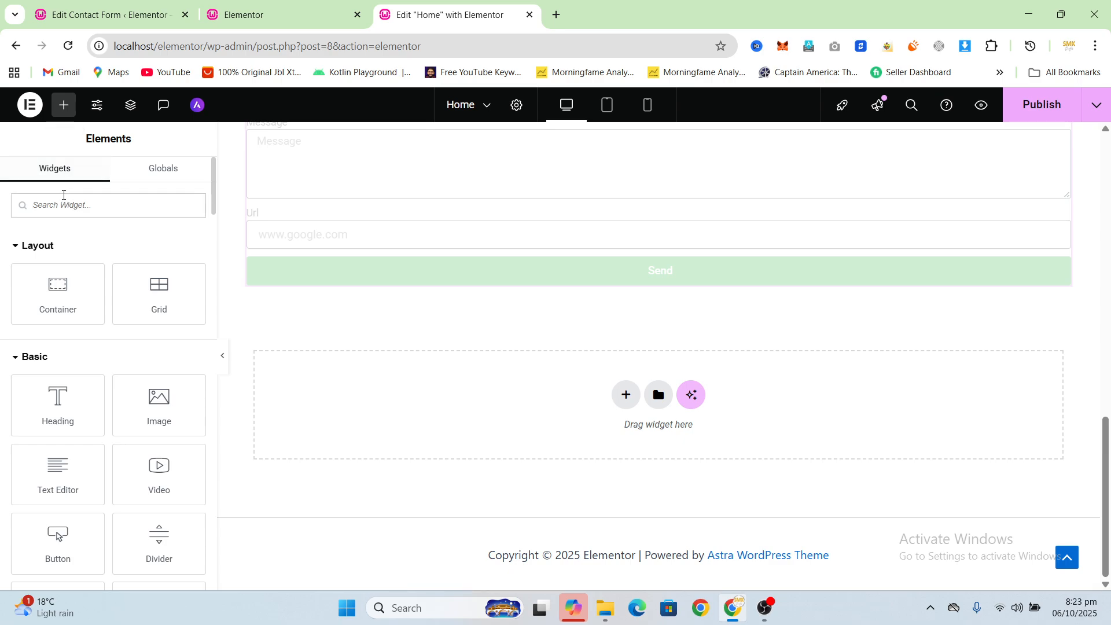
text(short)
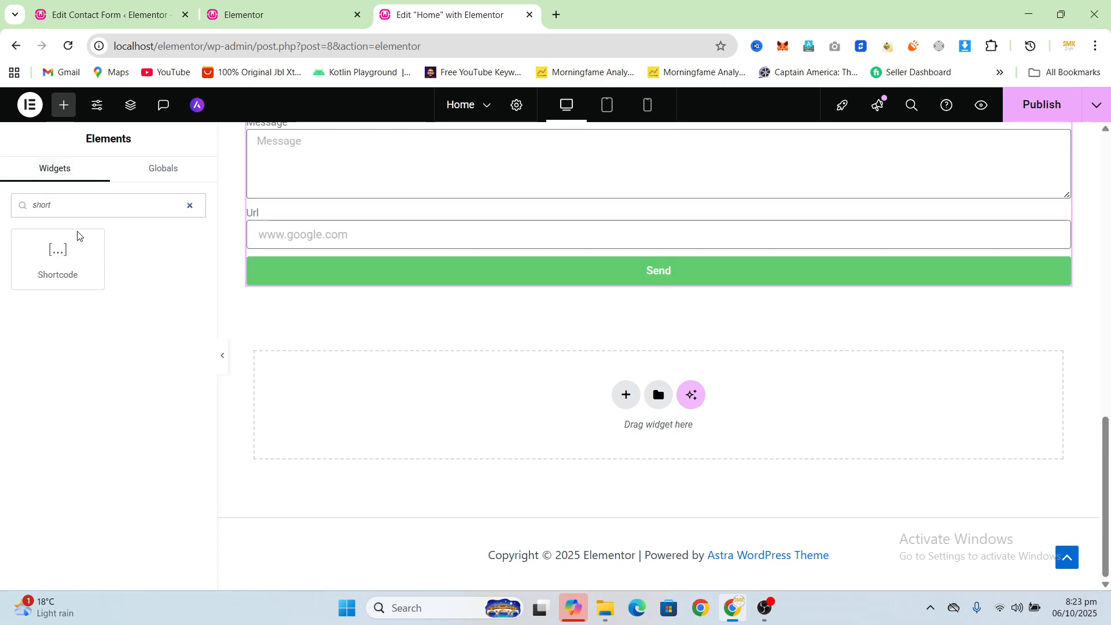
drag(62, 267, 607, 398)
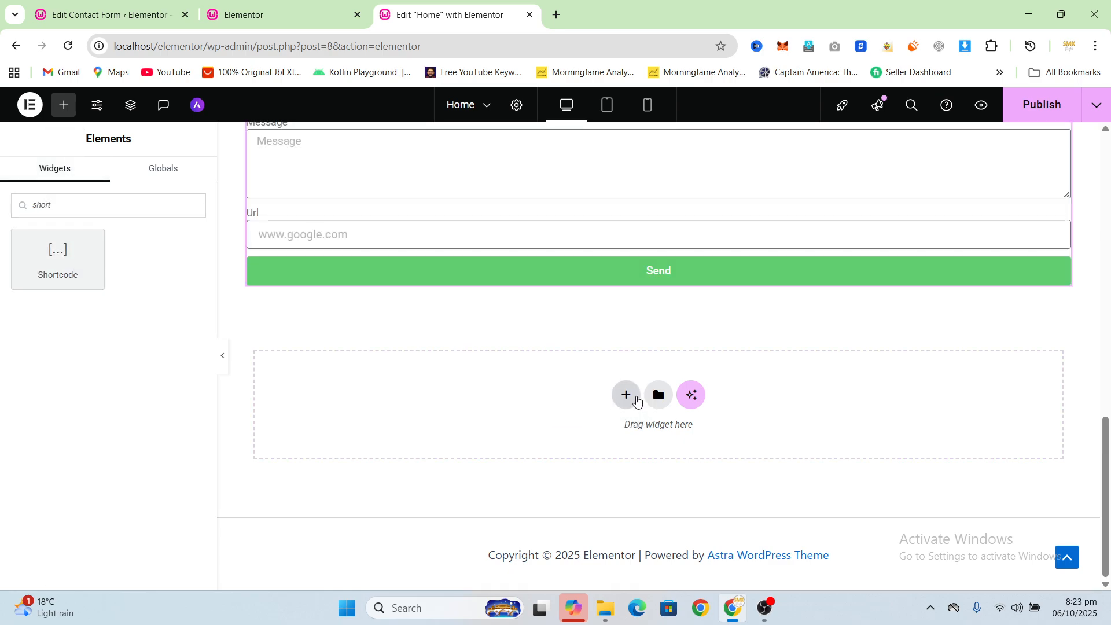
drag(70, 266, 625, 389)
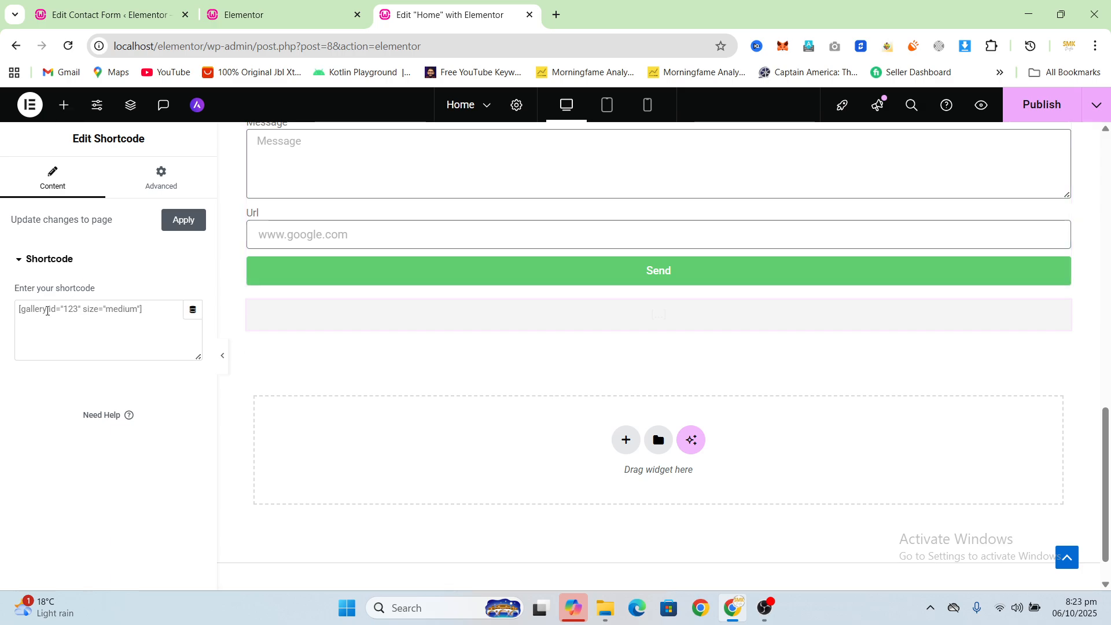
Step: Paste the Contact form 1 shortcode into the Shortcode widget and review the rendered form fields
click(46, 310)
key(ctrl+v)
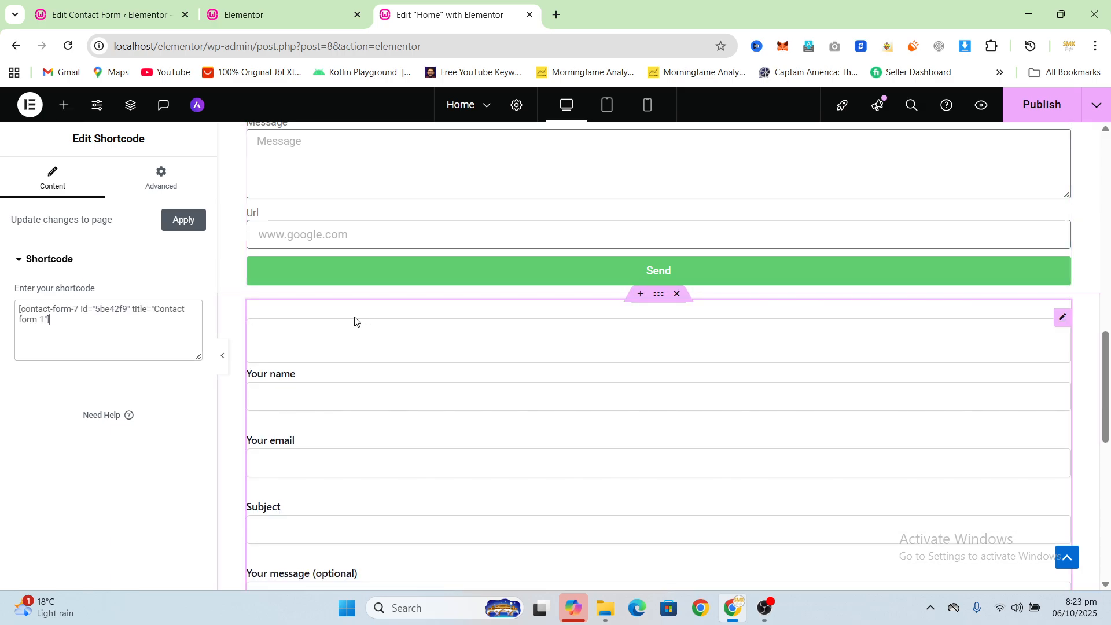
scroll(355, 320, down, 5)
scroll(338, 315, up, 2)
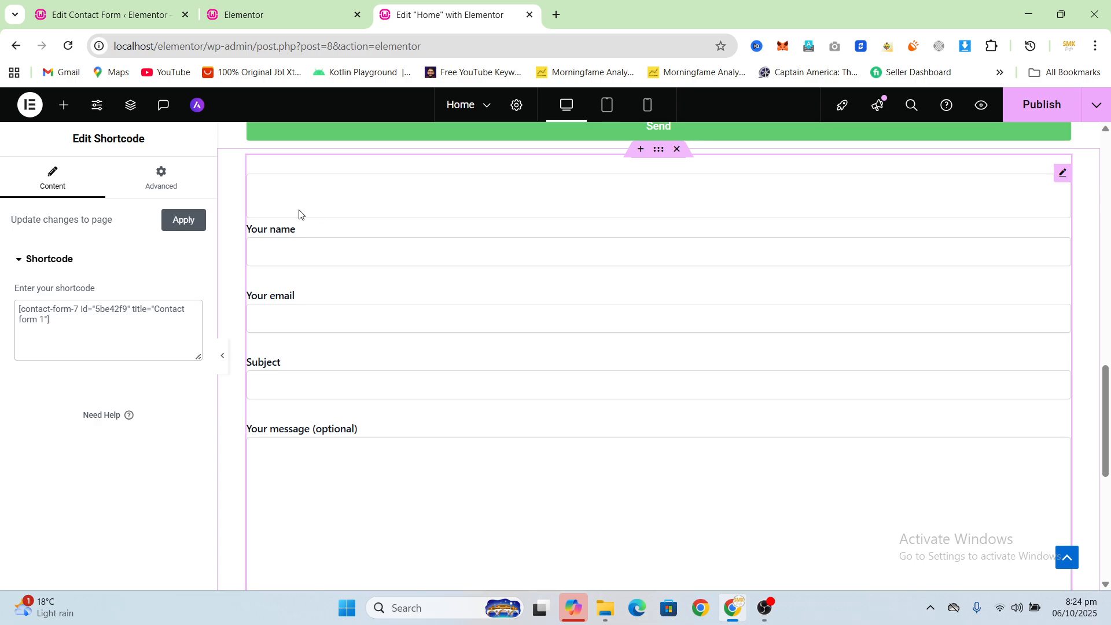
scroll(307, 252, up, 1)
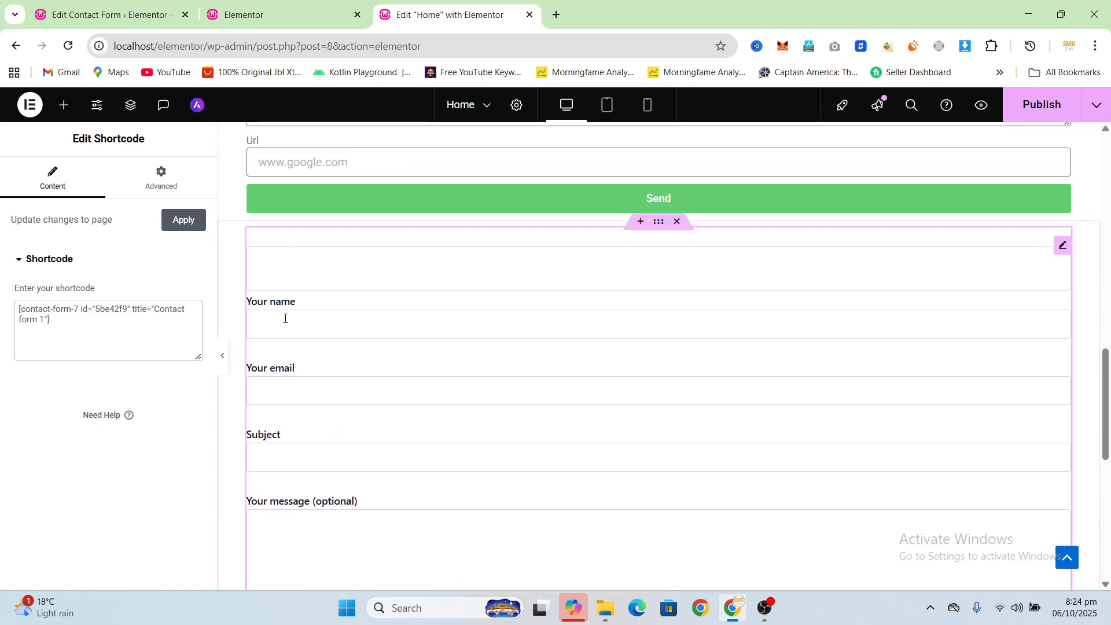
scroll(324, 324, down, 1)
scroll(352, 388, down, 1)
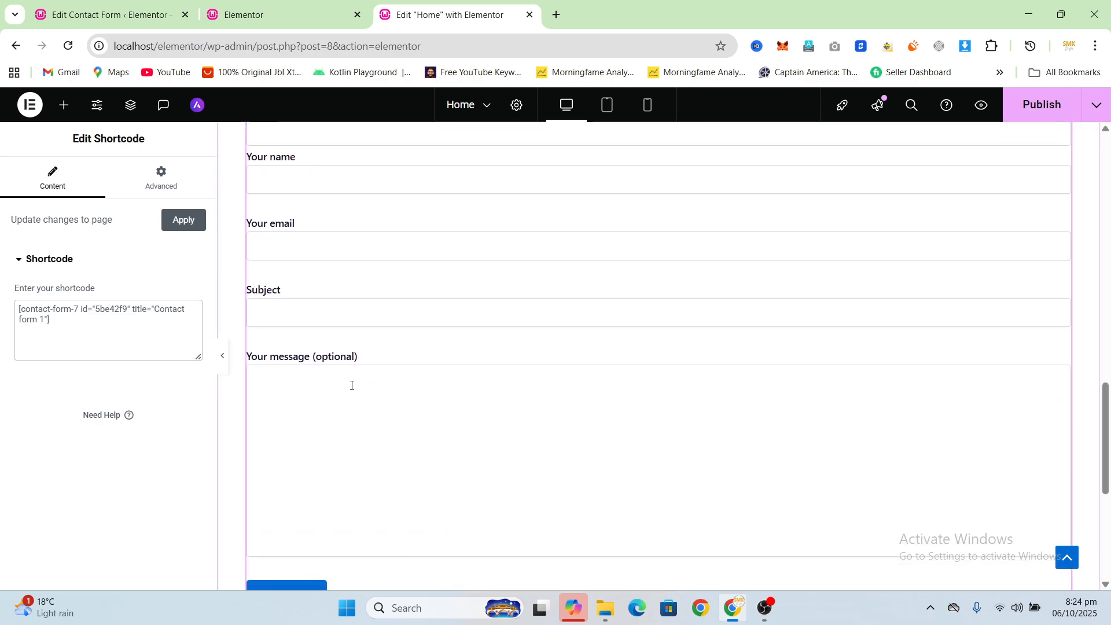
Step: Insert a date field tag with the generator's default settings below the your-name tag in the Contact form 1 template
click(152, 17)
scroll(490, 295, down, 2)
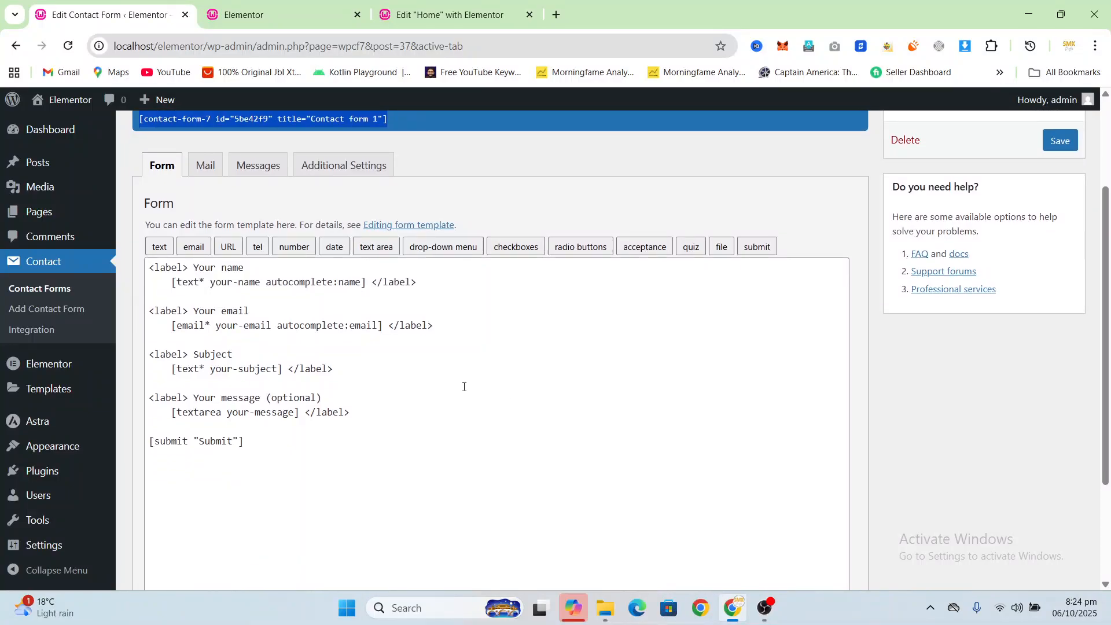
click(432, 283)
key(Return)
key(Return)
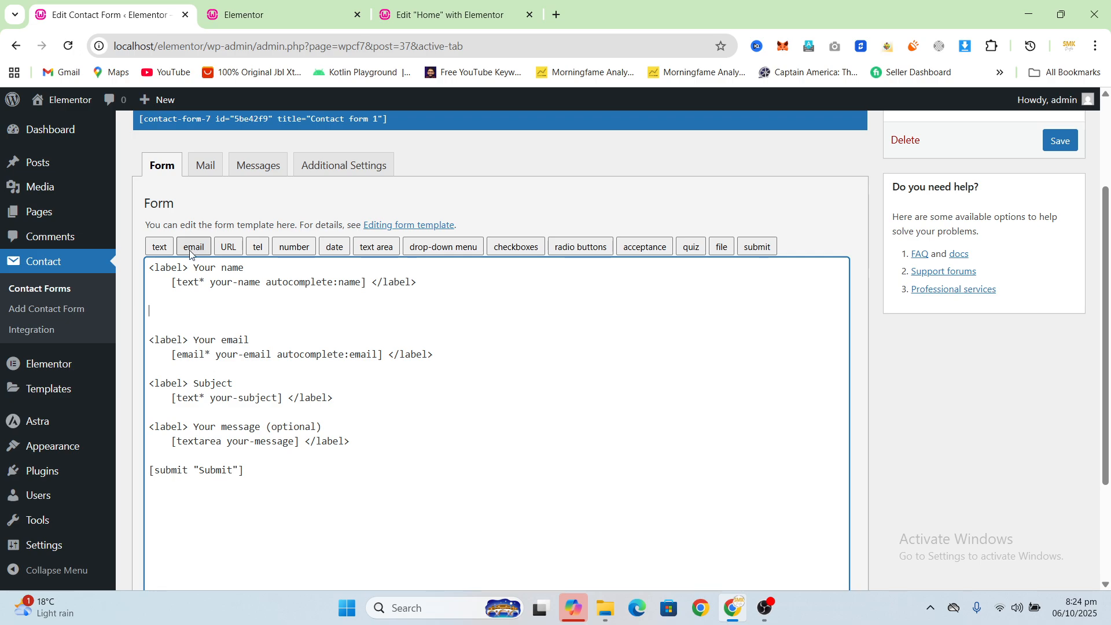
click(335, 247)
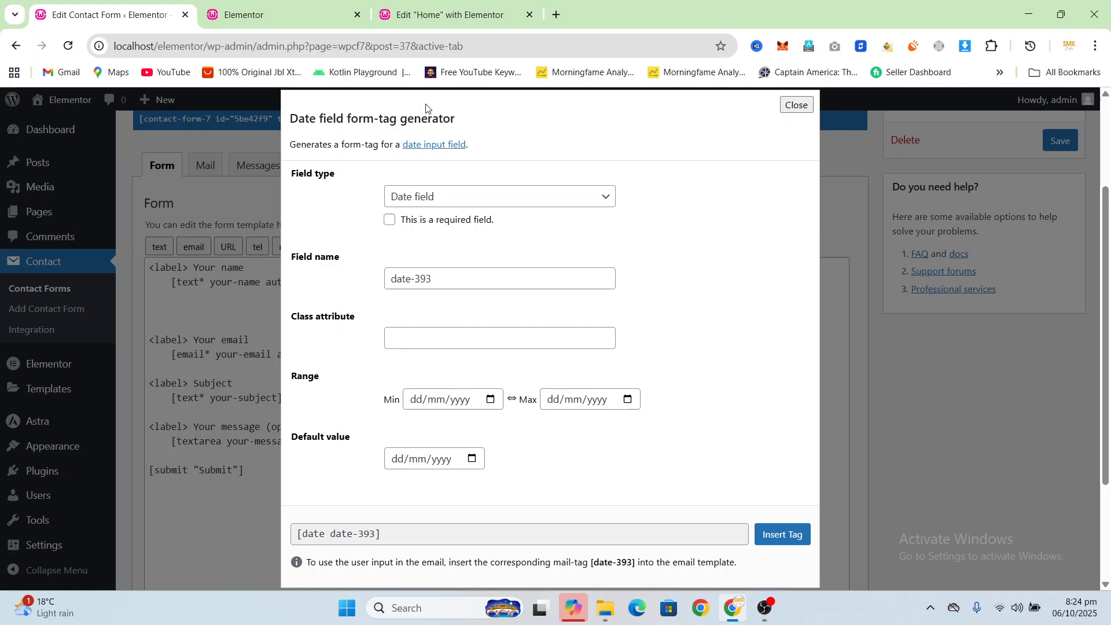
click(781, 535)
Step: Wrap the date tag in a label element with the text "Select Date"
click(200, 319)
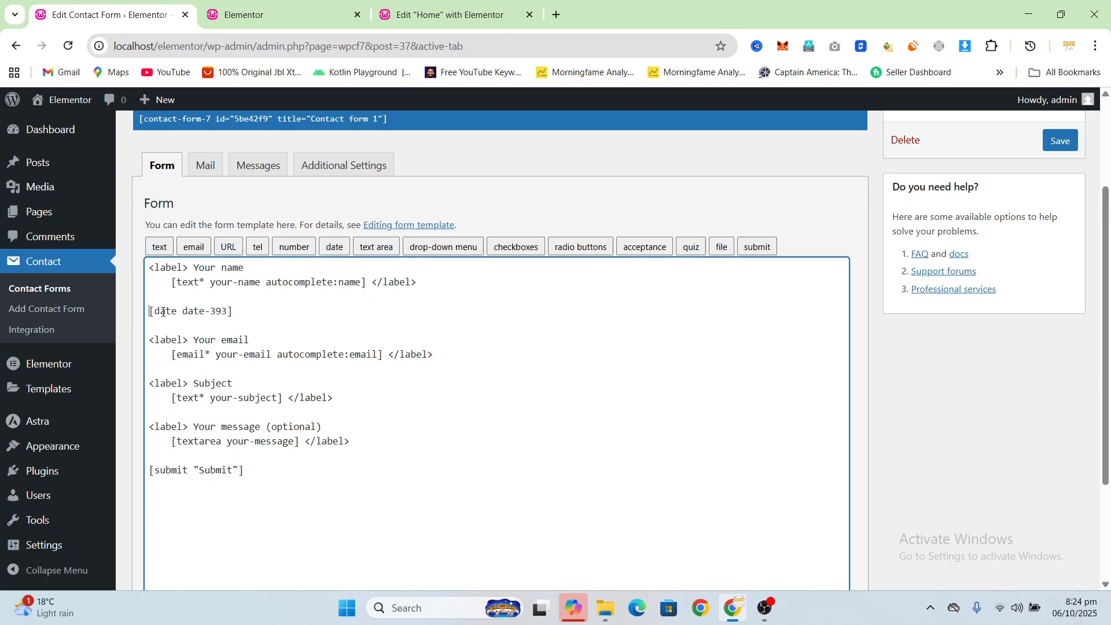
text(<label> Select Date)
click(251, 311)
text(</label)
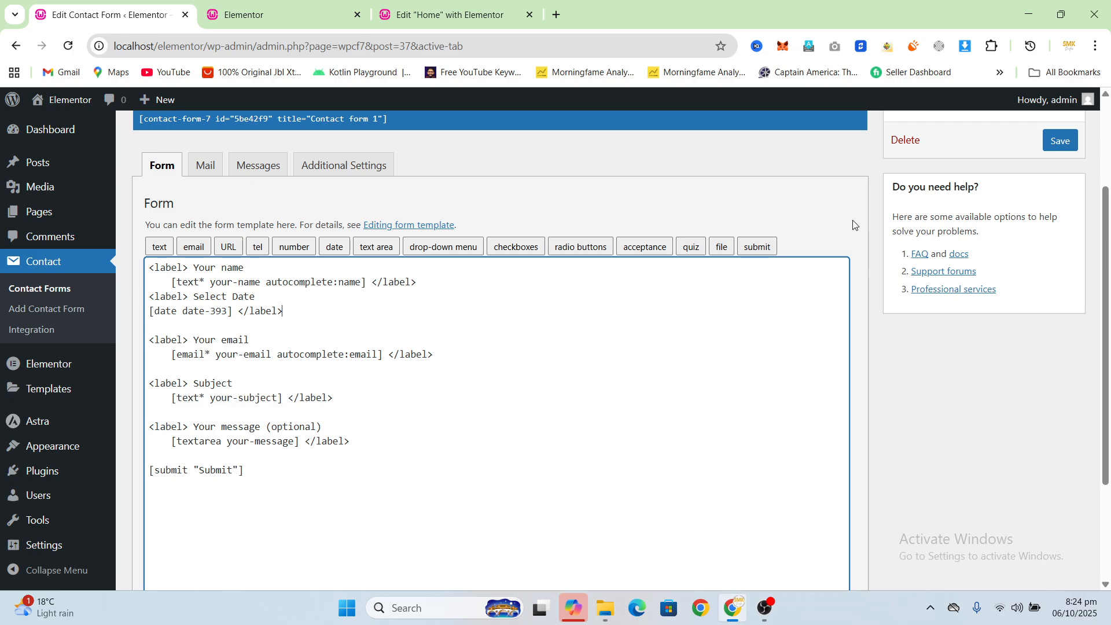
Step: Save the contact form and publish the Home page in Elementor
click(1063, 139)
key(ctrl+3)
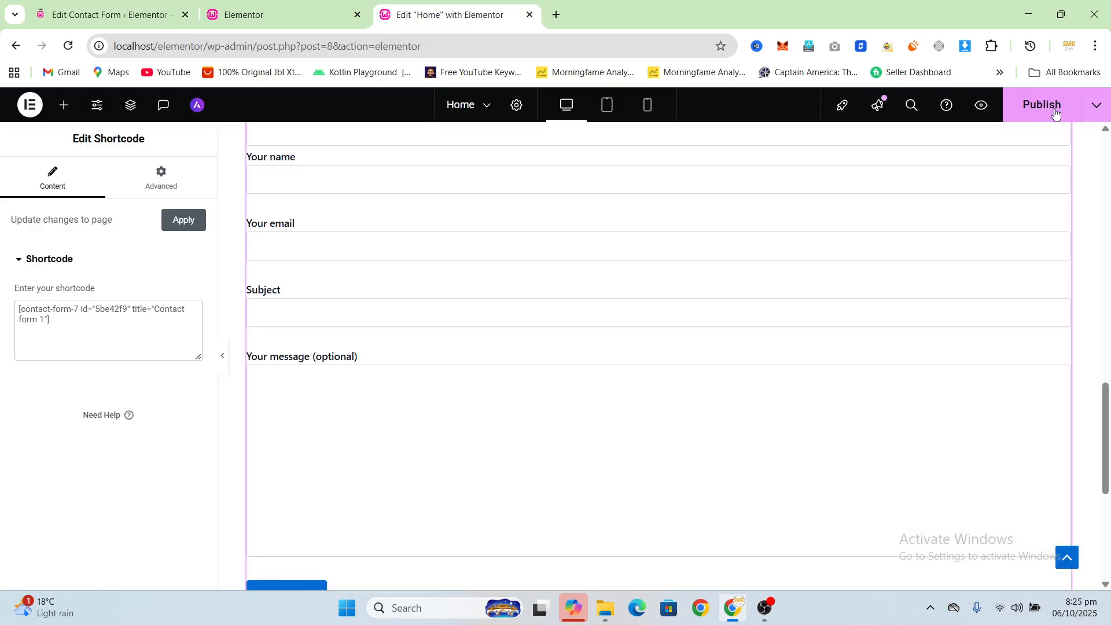
click(1049, 105)
Step: Reload the live home page and check the Select Date field and its calendar picker
key(ctrl+2)
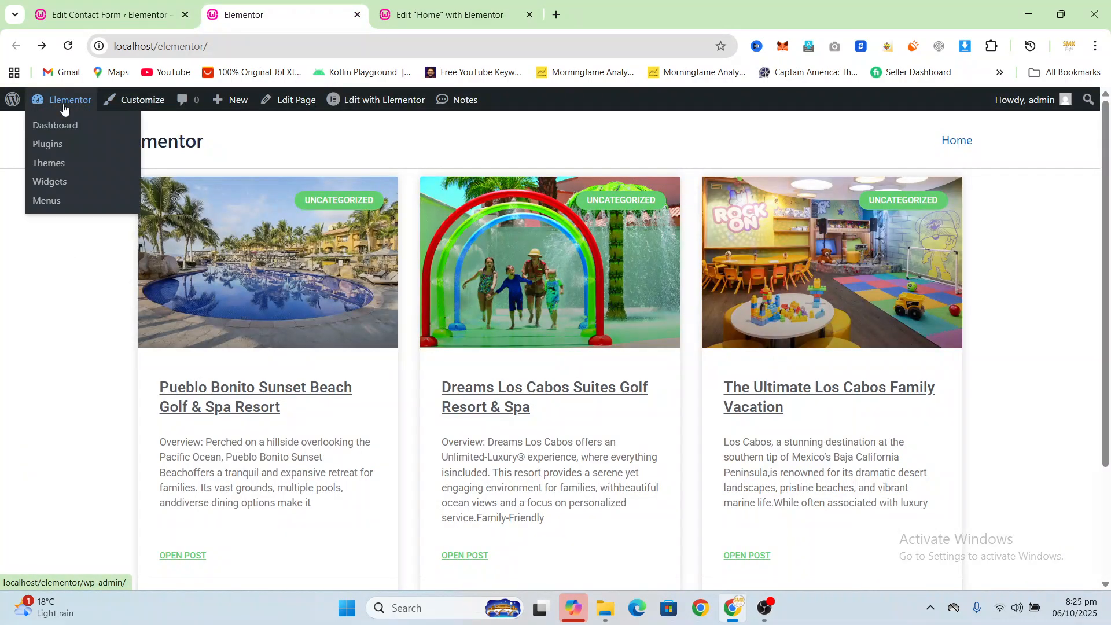
click(68, 46)
scroll(564, 268, down, 3)
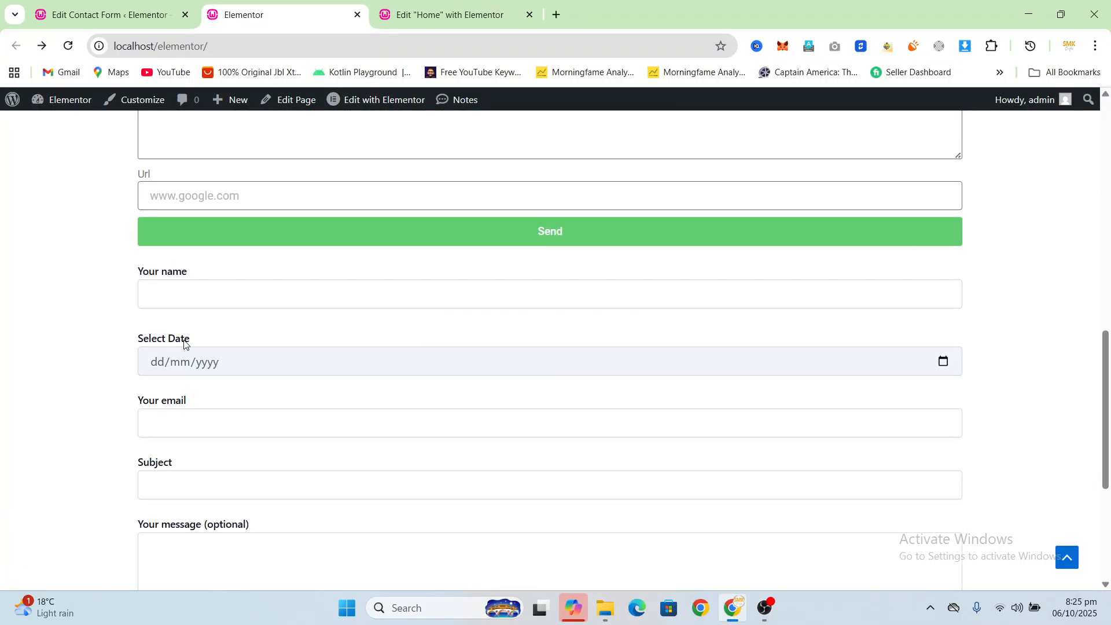
scroll(179, 333, down, 1)
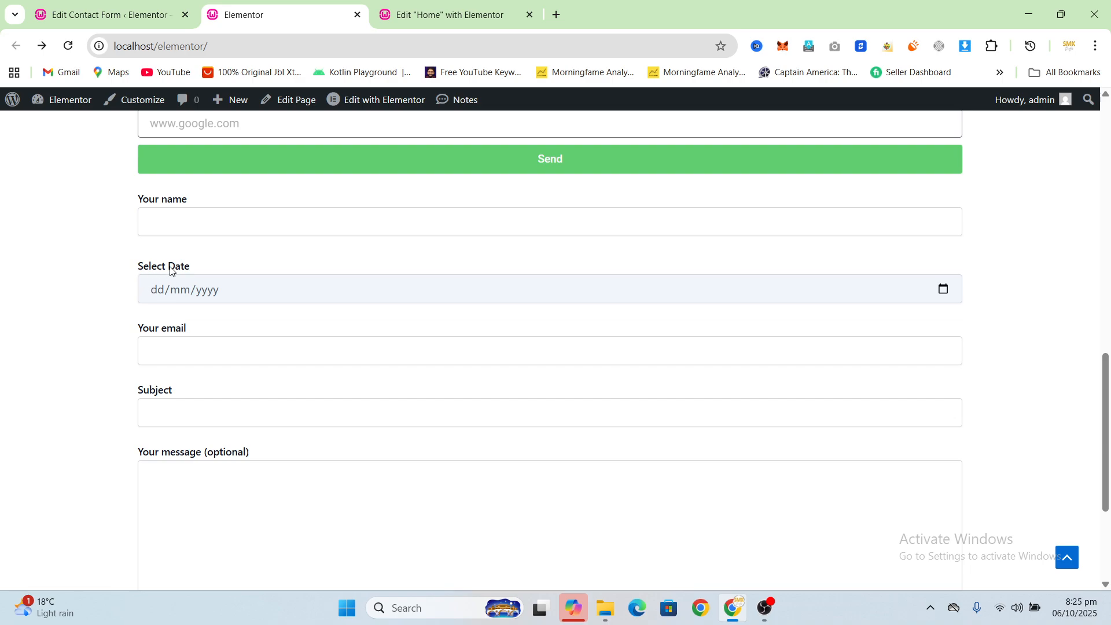
drag(190, 268, 139, 267)
click(188, 268)
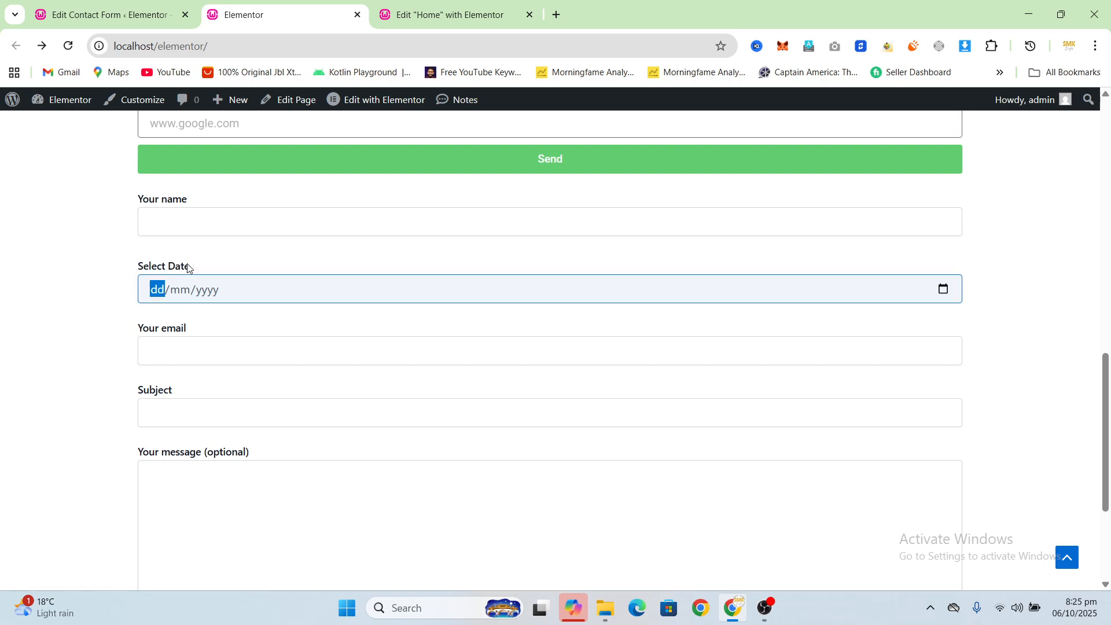
click(943, 289)
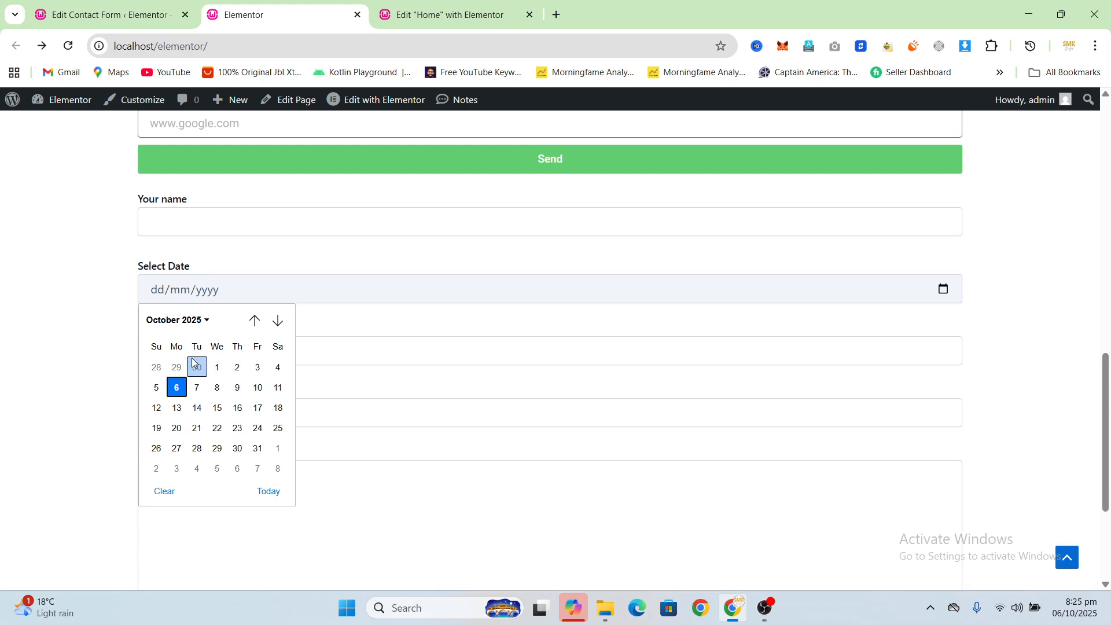
Step: Add a blank line below the Select Date field in the form template and open the drop-down menu form-tag generator
click(144, 18)
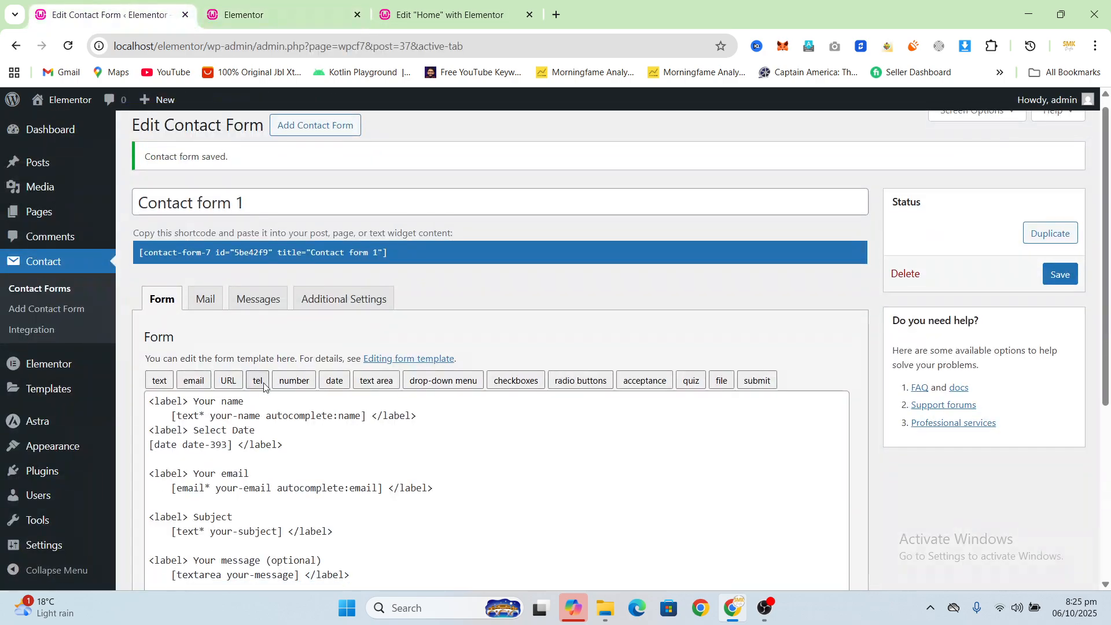
scroll(299, 321, down, 2)
click(299, 321)
key(Return)
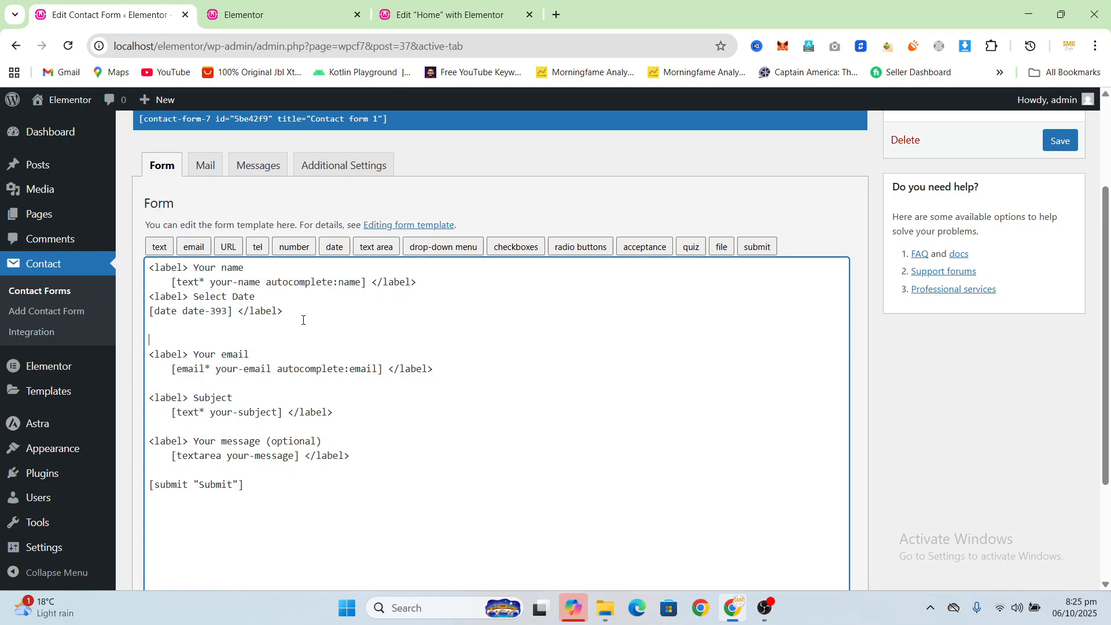
click(444, 247)
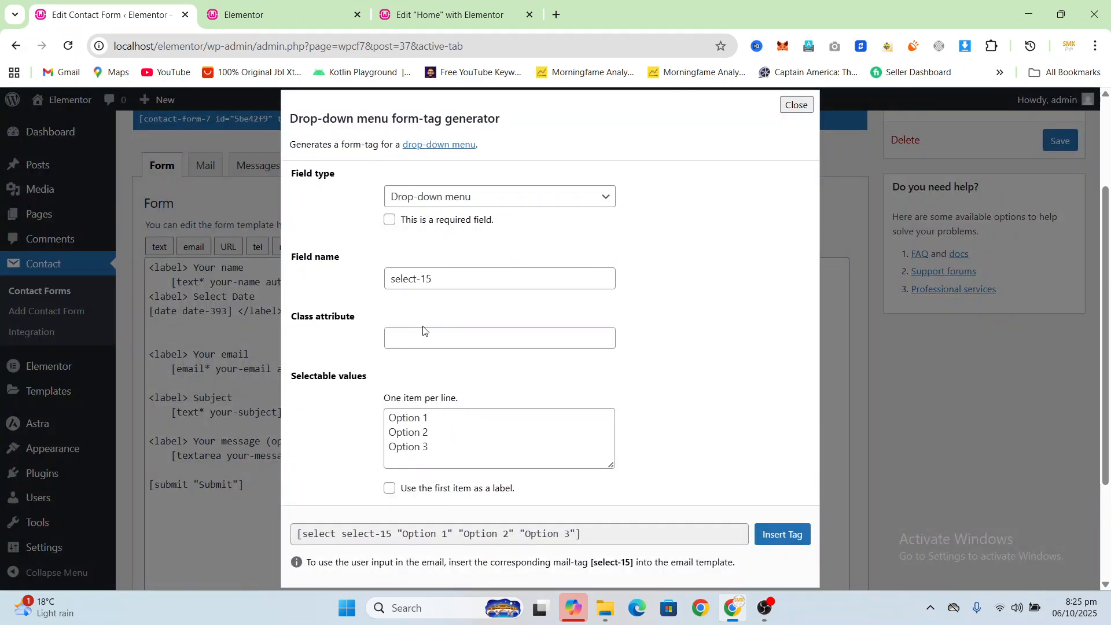
Step: Replace the drop-down's placeholder options with Dell, Hp and Lenovo, and insert its tag into the form template
click(437, 418)
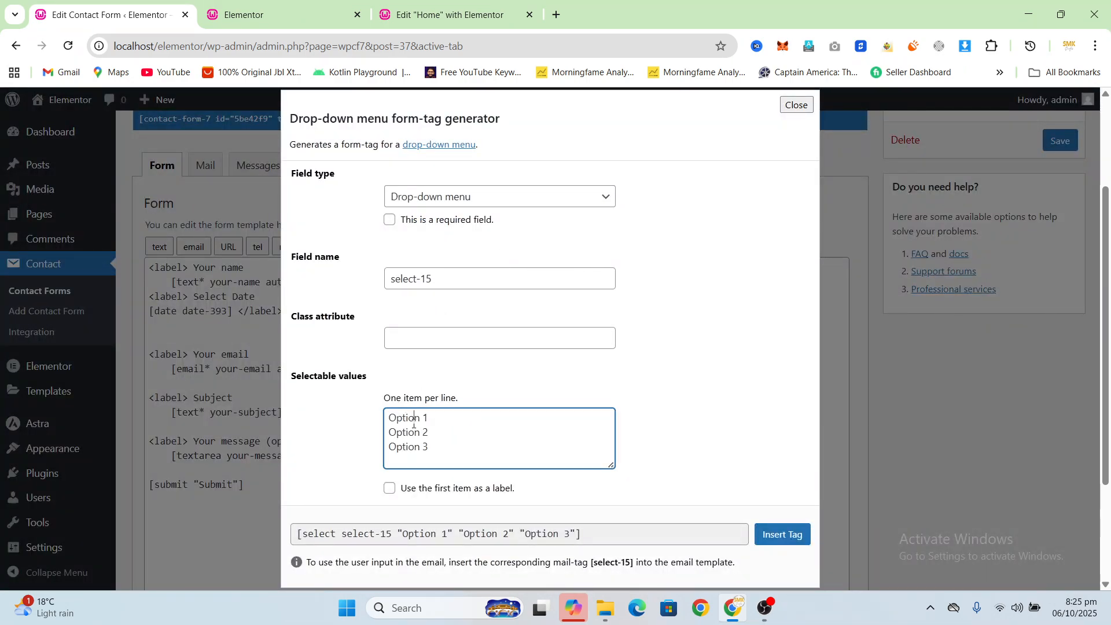
triple_click(437, 418)
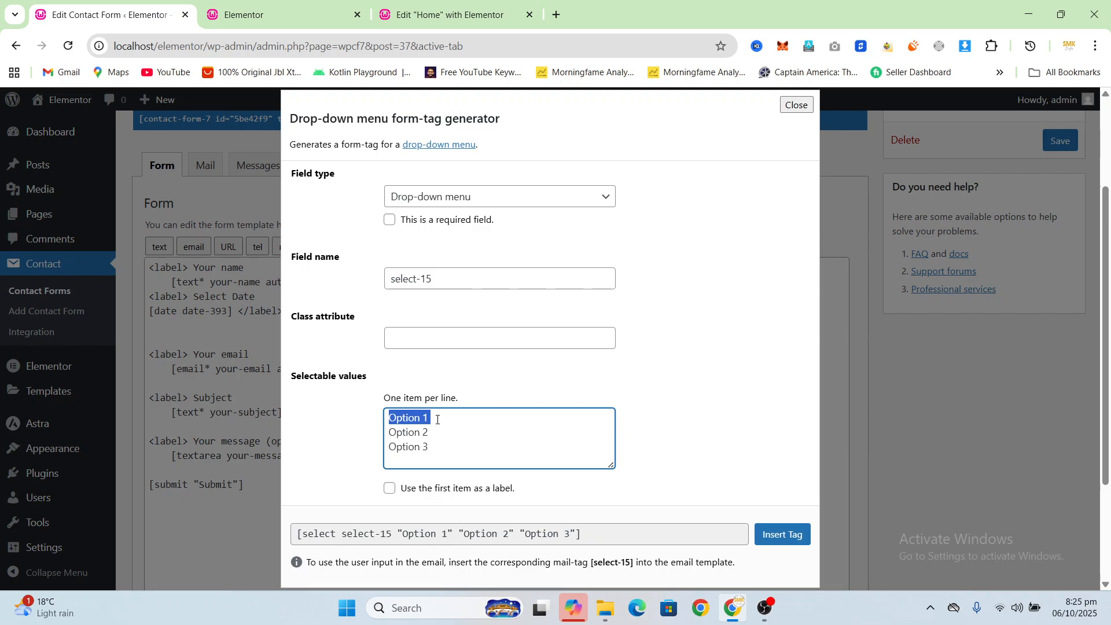
key(BackSpace)
key(Return)
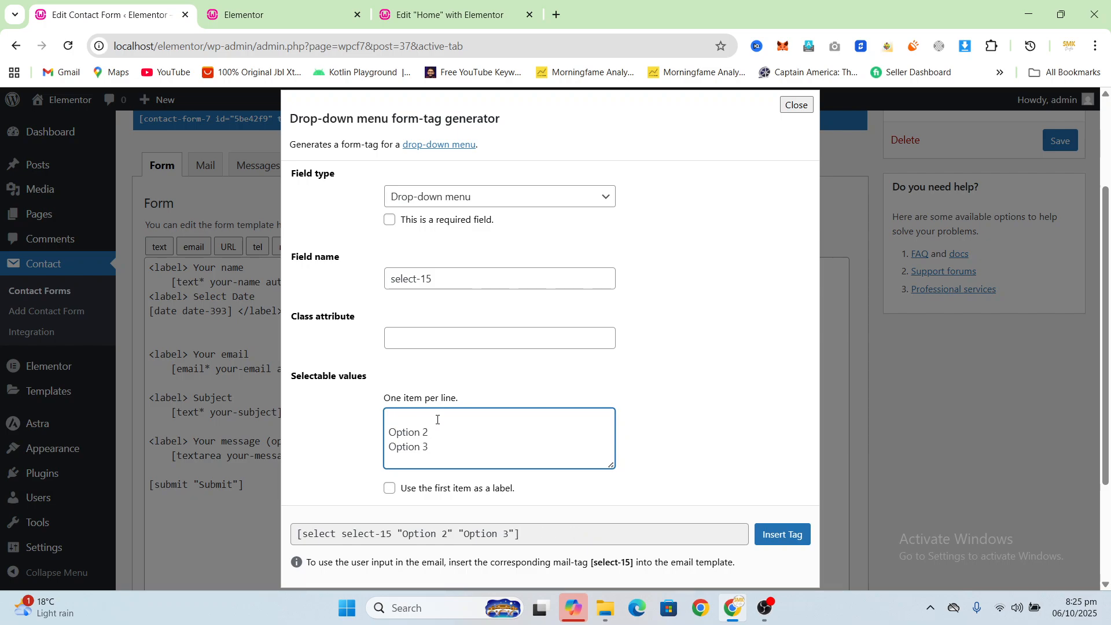
text(Dell)
triple_click(413, 434)
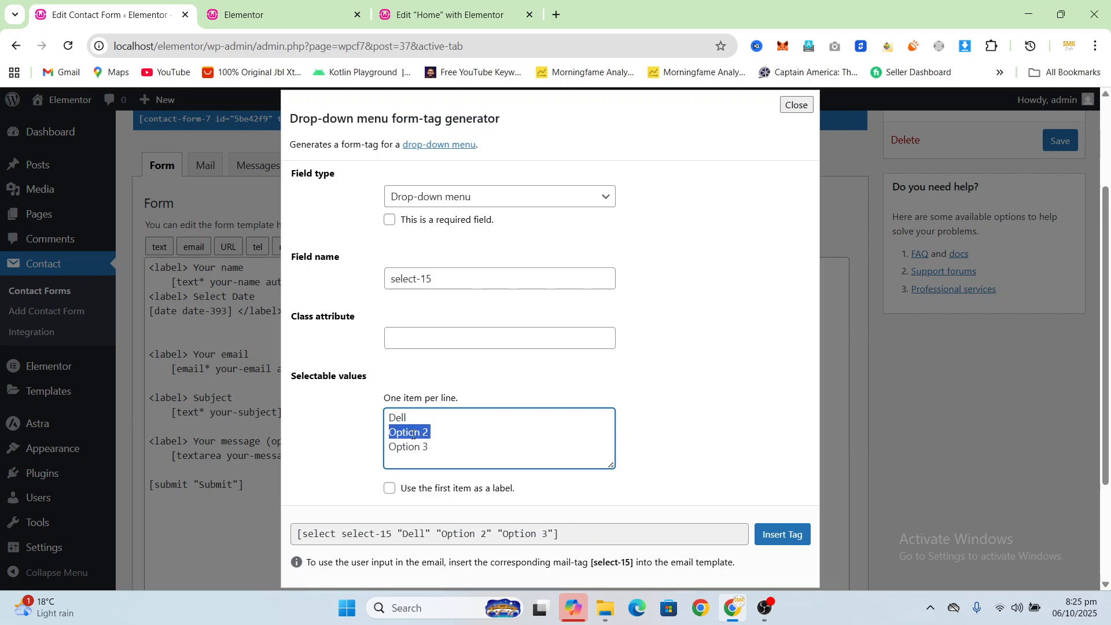
key(BackSpace)
key(Return)
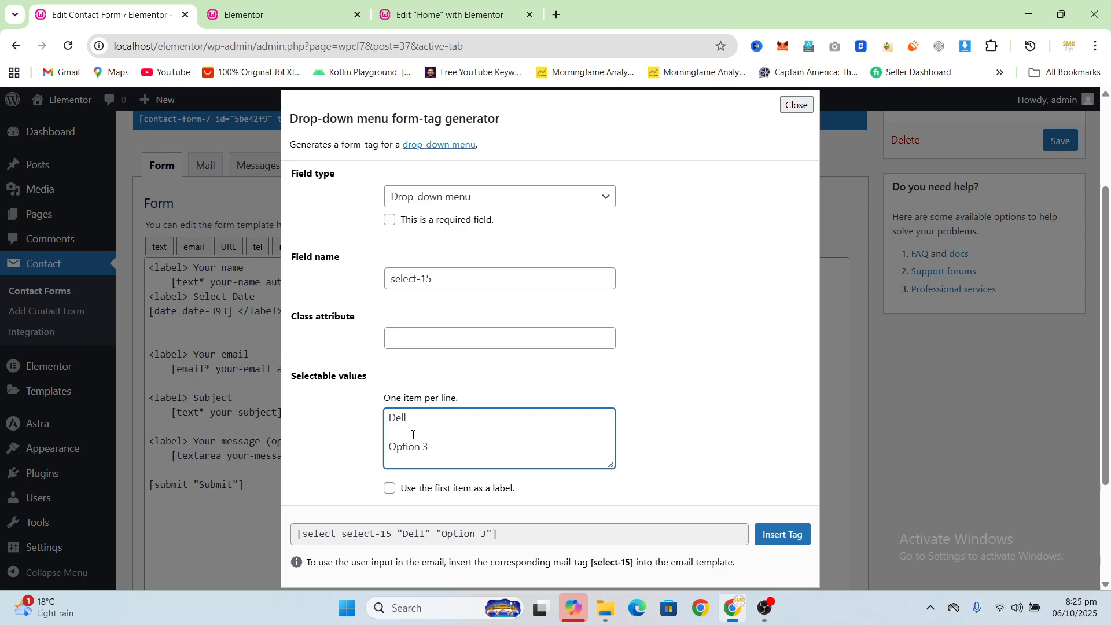
text(Hp)
triple_click(416, 447)
text(Lenovo)
click(782, 534)
Step: Wrap the drop-down tag in a label element with the text "Select Brand" and save the contact form
click(153, 335)
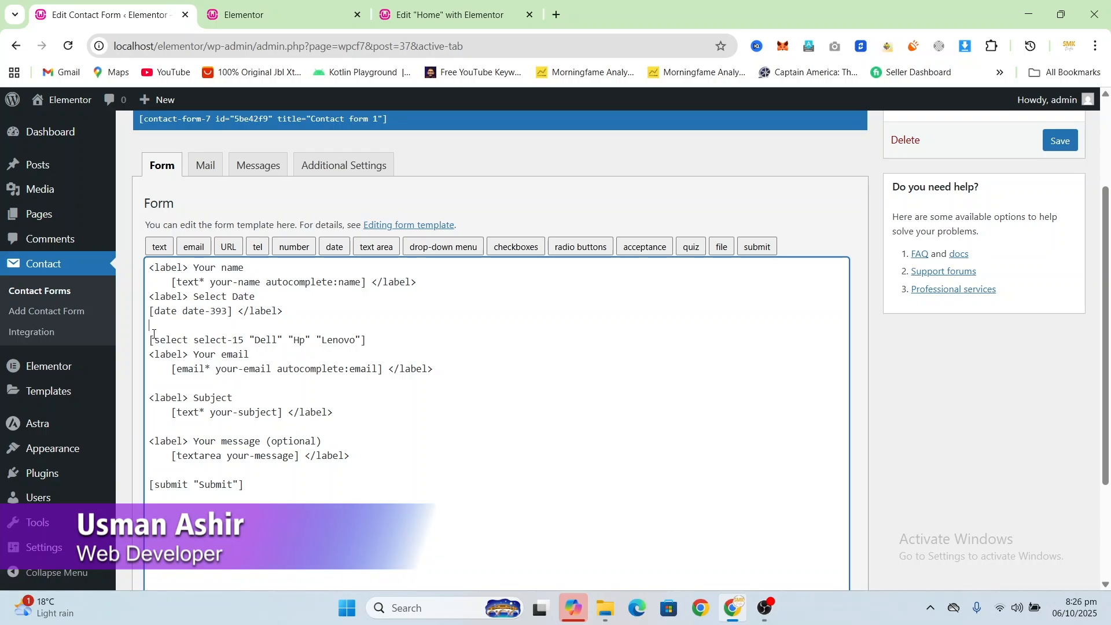
key(Return)
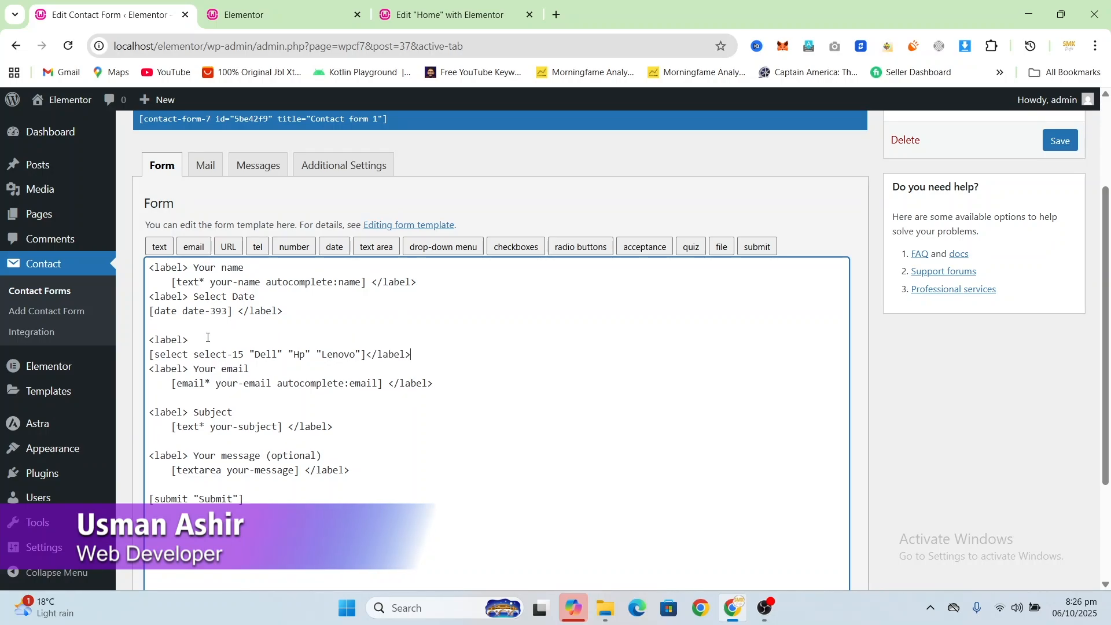
click(208, 345)
text(Brand)
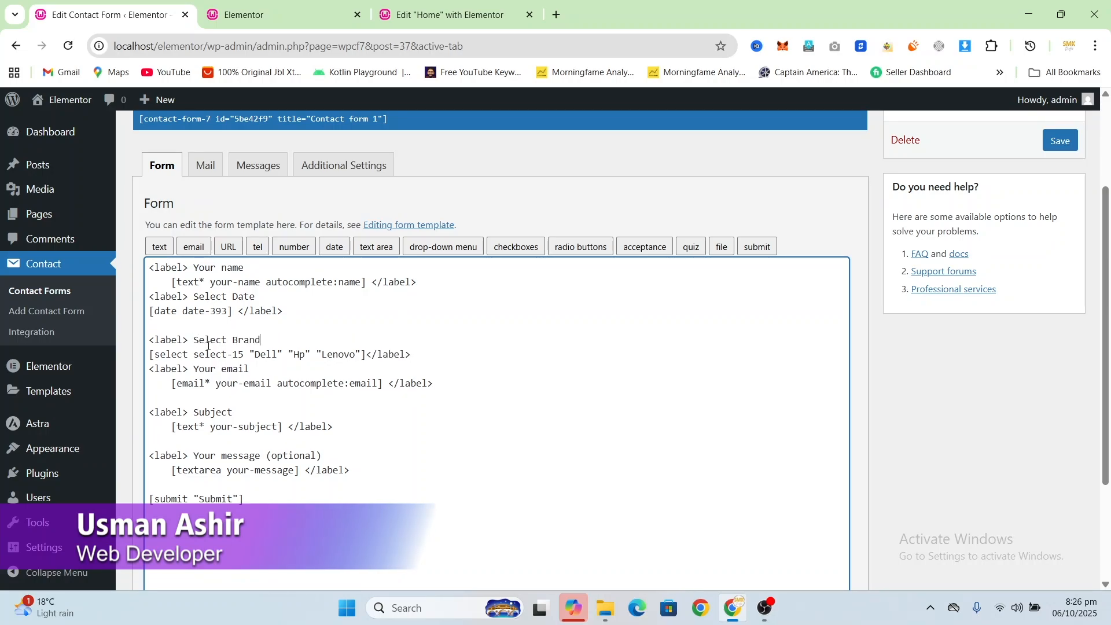
click(1060, 141)
Step: Reload the live home page and check the options of the Select Brand drop-down
click(292, 10)
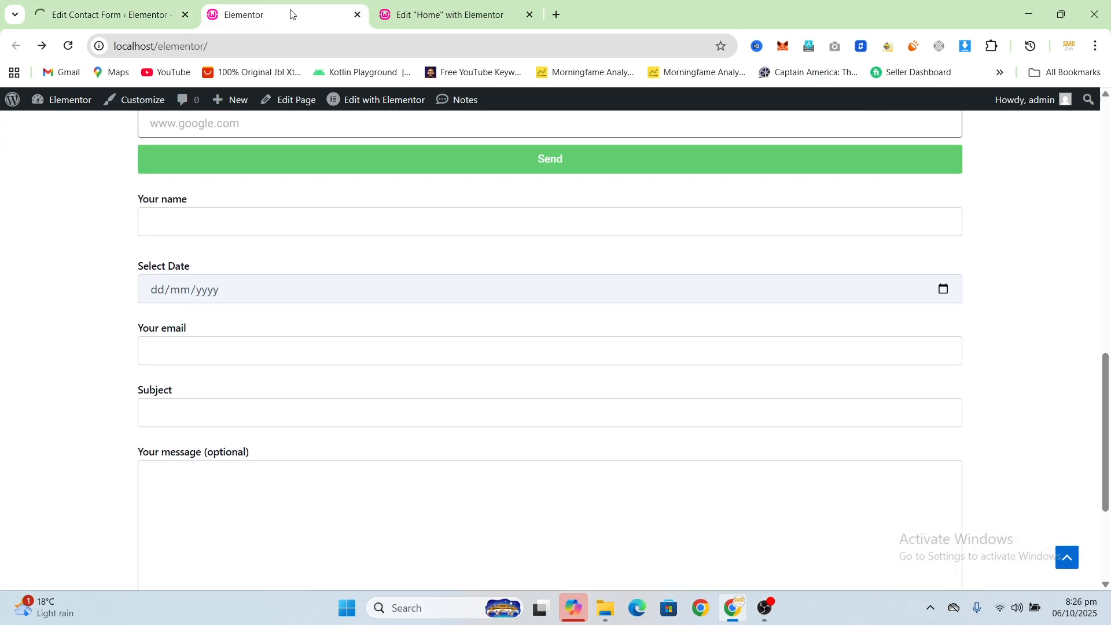
key(F5)
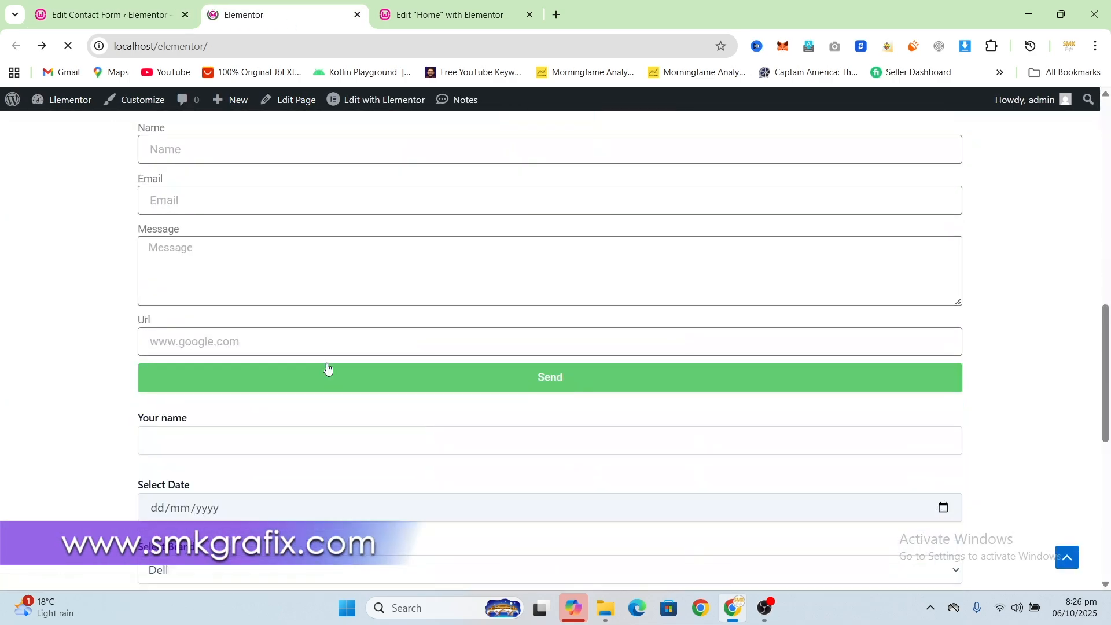
scroll(327, 372, down, 5)
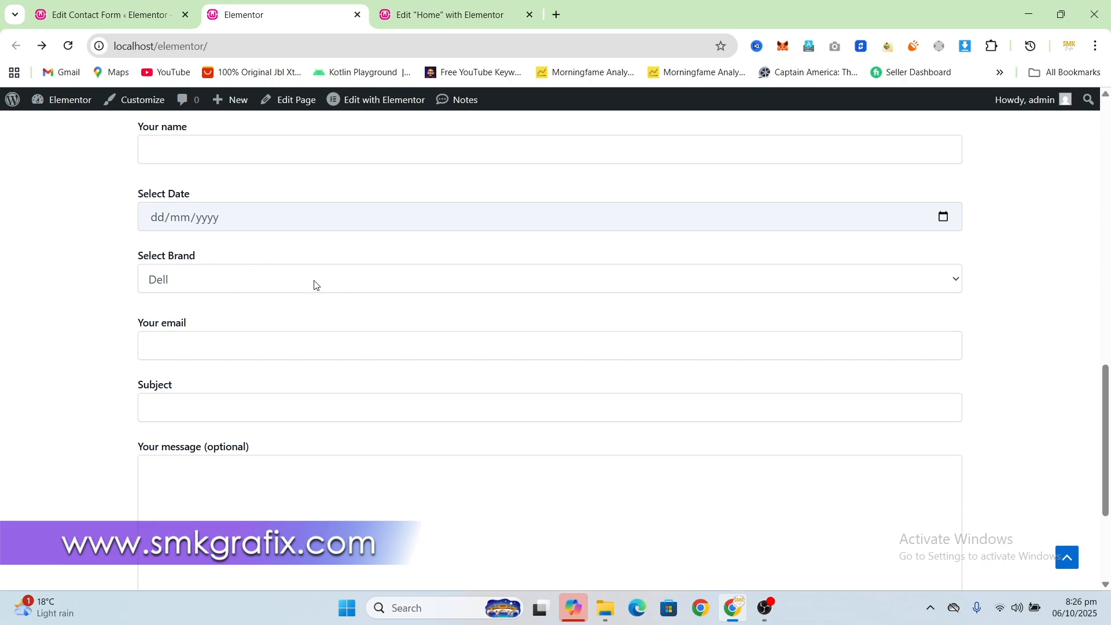
click(332, 282)
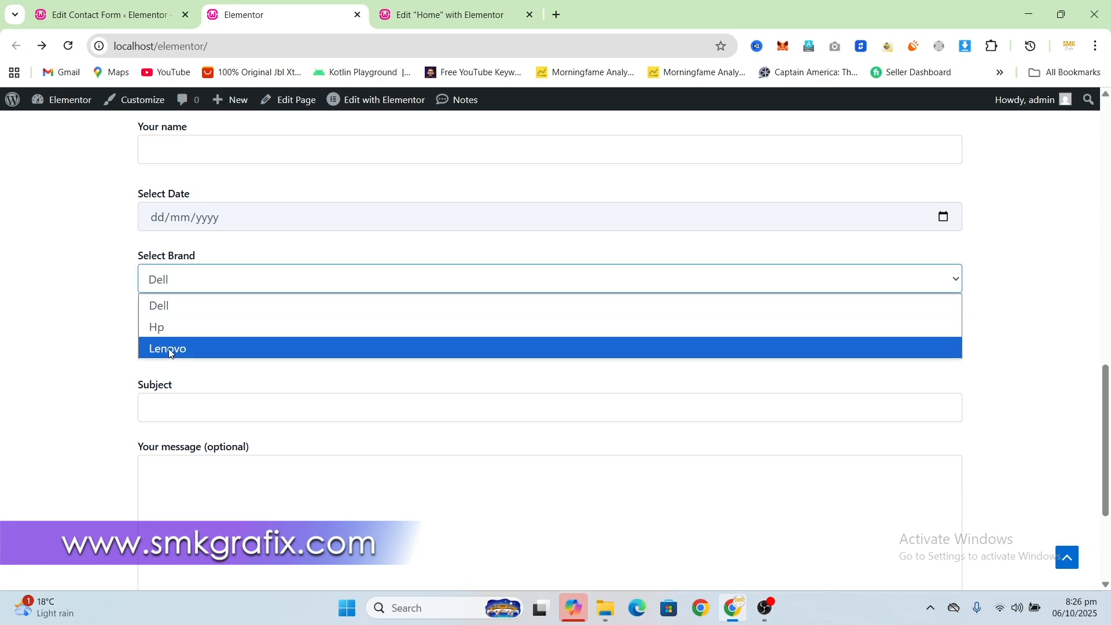
click(116, 289)
Step: Return to the form template, add blank lines below the Your email field and open the checkboxes form-tag generator
click(139, 7)
scroll(384, 435, down, 1)
scroll(504, 275, down, 2)
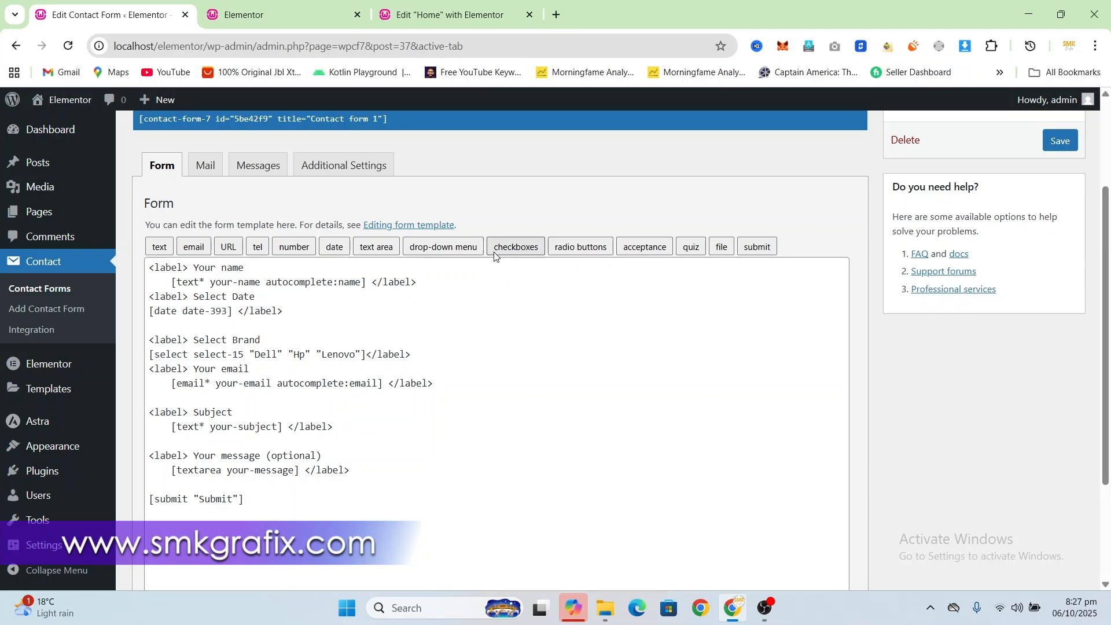
click(453, 388)
key(Return)
key(Return)
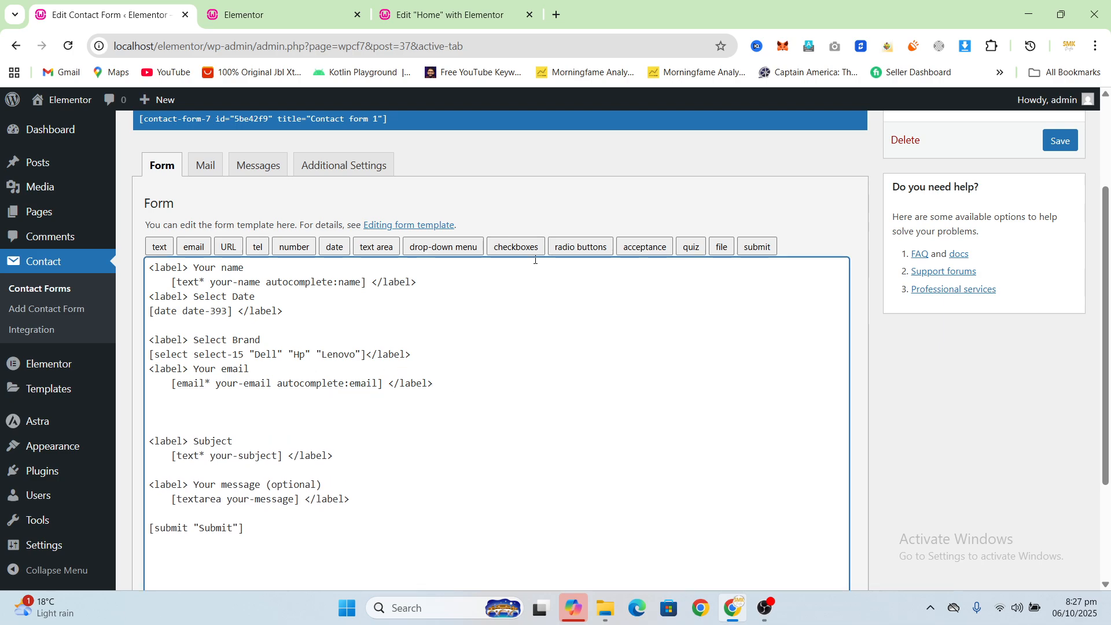
click(528, 252)
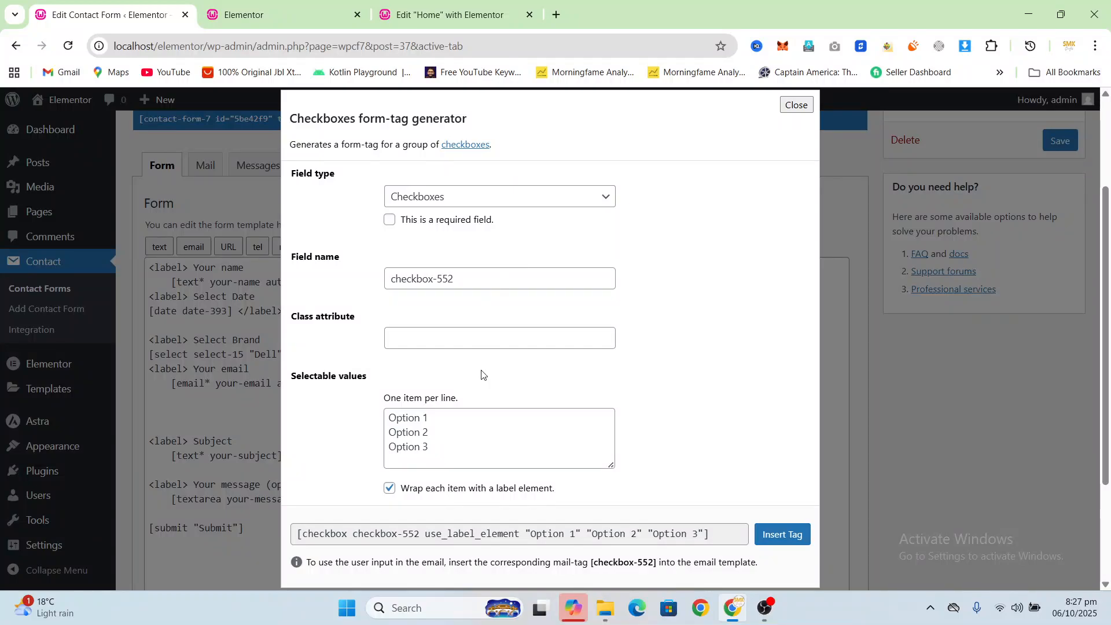
Step: Enter HP, Dell and Lenovo as selectable values for the checkboxes in place of Option 1
drag(432, 419, 387, 420)
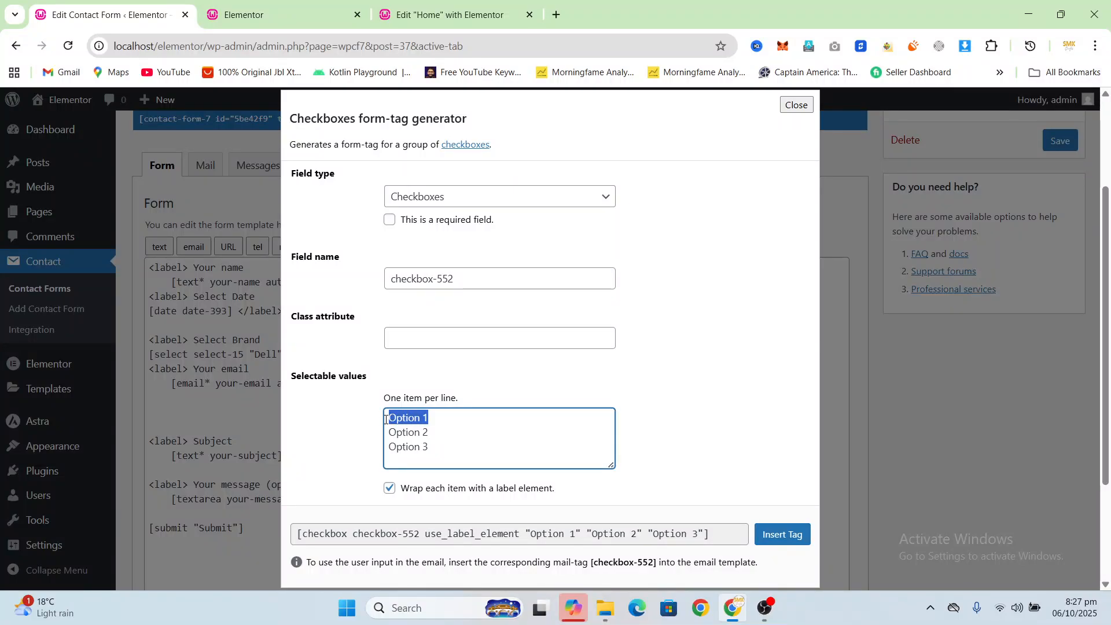
text(HP)
key(Return)
text(Dell)
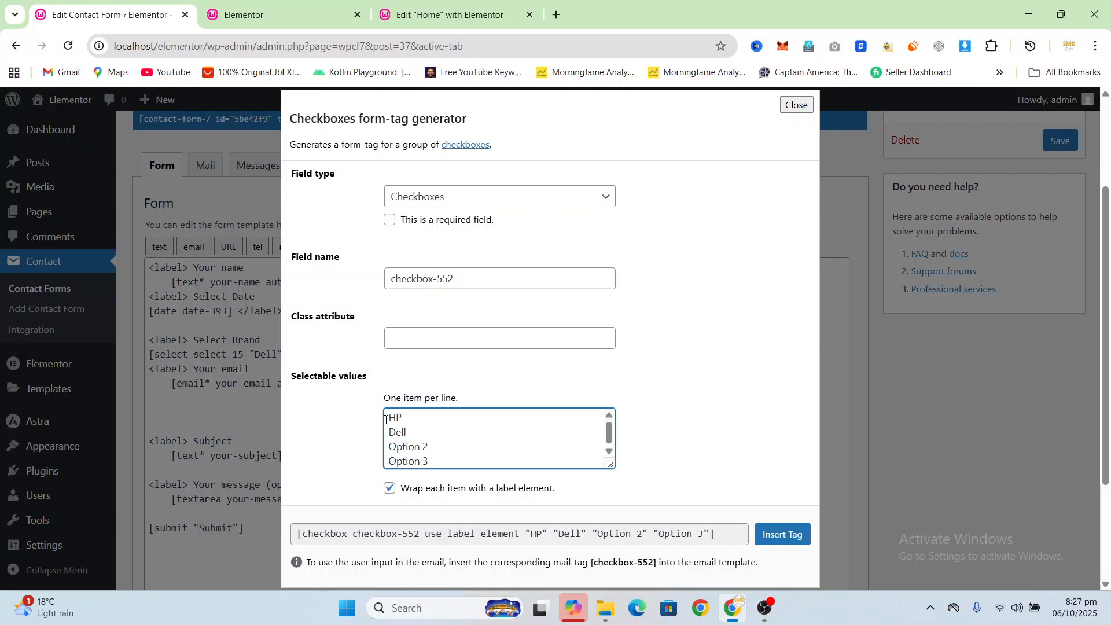
key(Return)
text(Lenovo)
scroll(442, 438, down, 1)
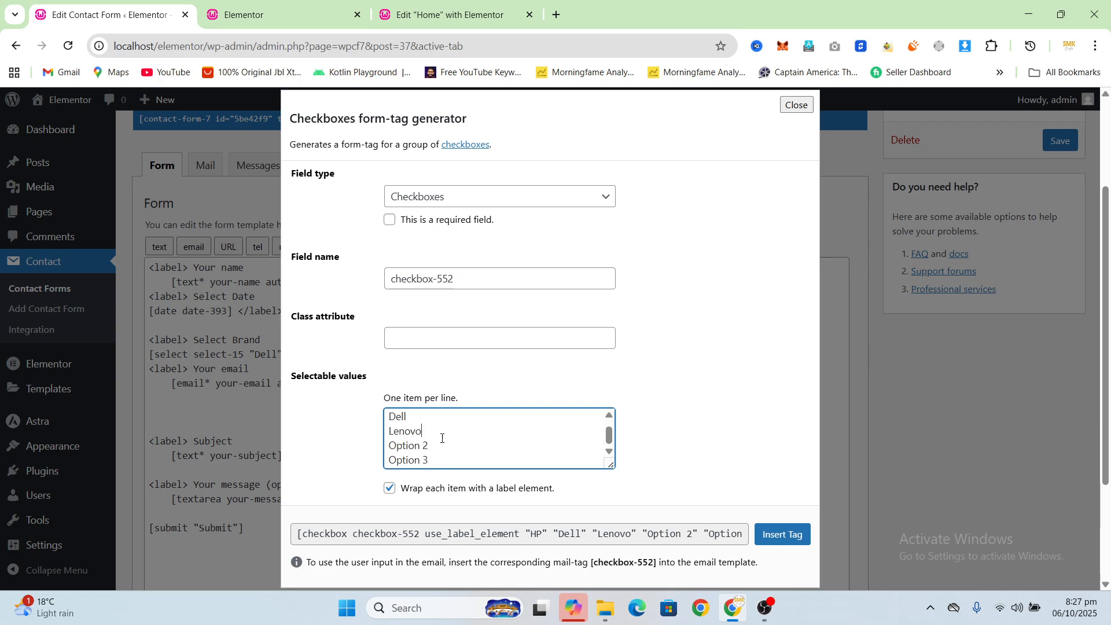
Step: Remove Option 2 and Option 3 from the checkbox values and insert the tag into the form template
double_click(413, 446)
key(Delete)
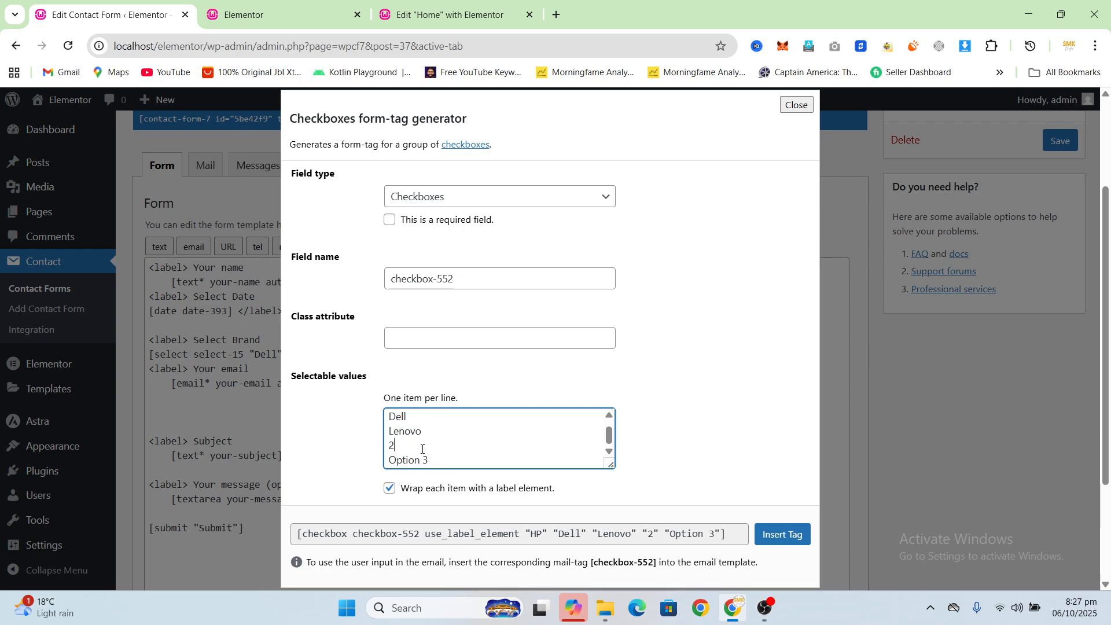
click(422, 449)
key(Delete)
double_click(421, 461)
key(Delete)
key(Delete)
click(794, 541)
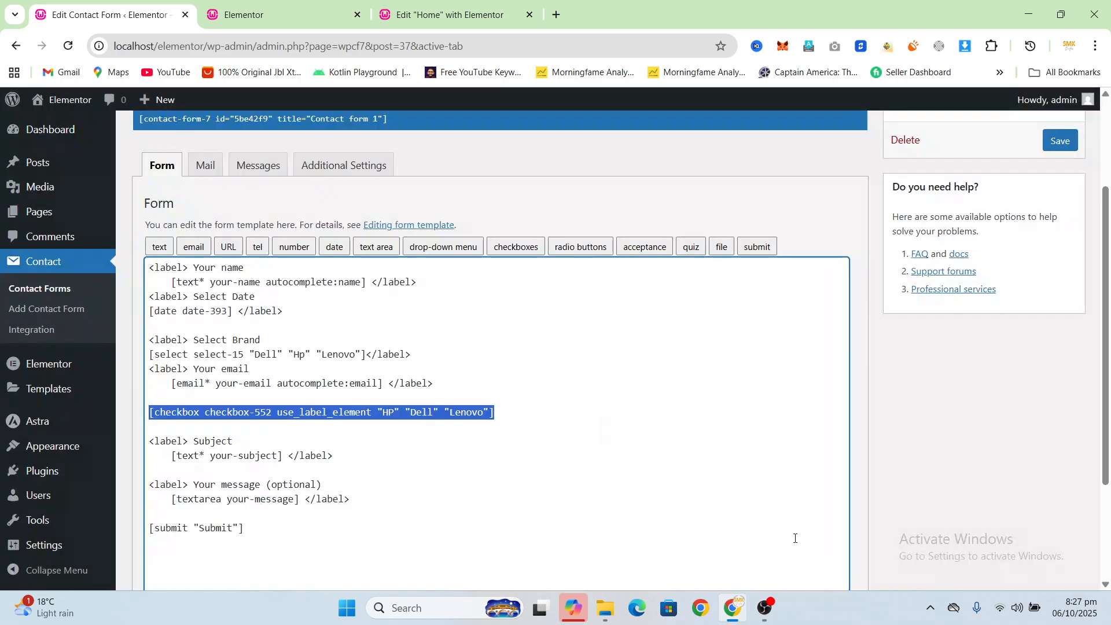
Step: Wrap the checkbox tag in a label element with the text "Chechbox" and save the contact form
click(158, 408)
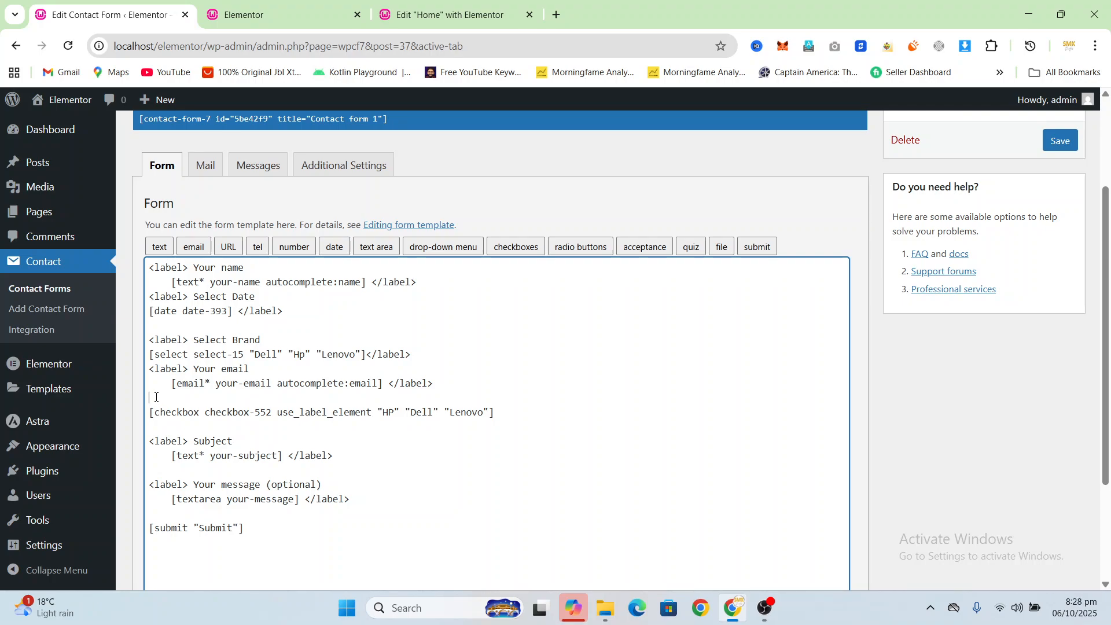
key(Return)
text(<label> )
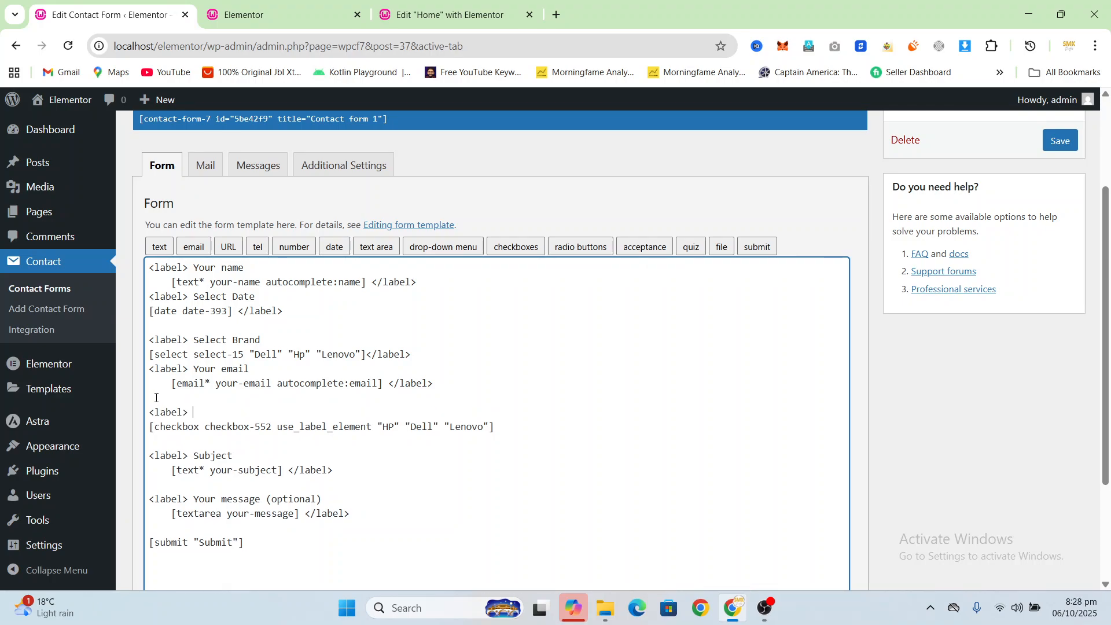
text(Chechbox/label>)
click(1060, 141)
Step: Reload the live home page and compare the new checkbox group with the Select Brand drop-down's options
click(288, 5)
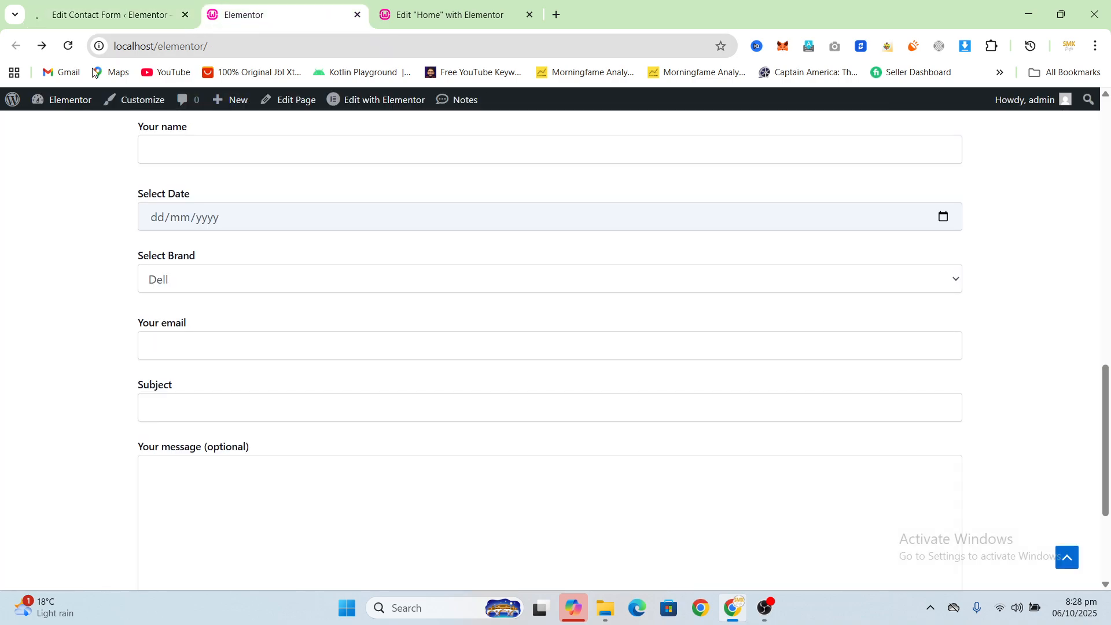
click(68, 46)
scroll(263, 297, up, 2)
scroll(263, 297, down, 3)
scroll(229, 297, up, 1)
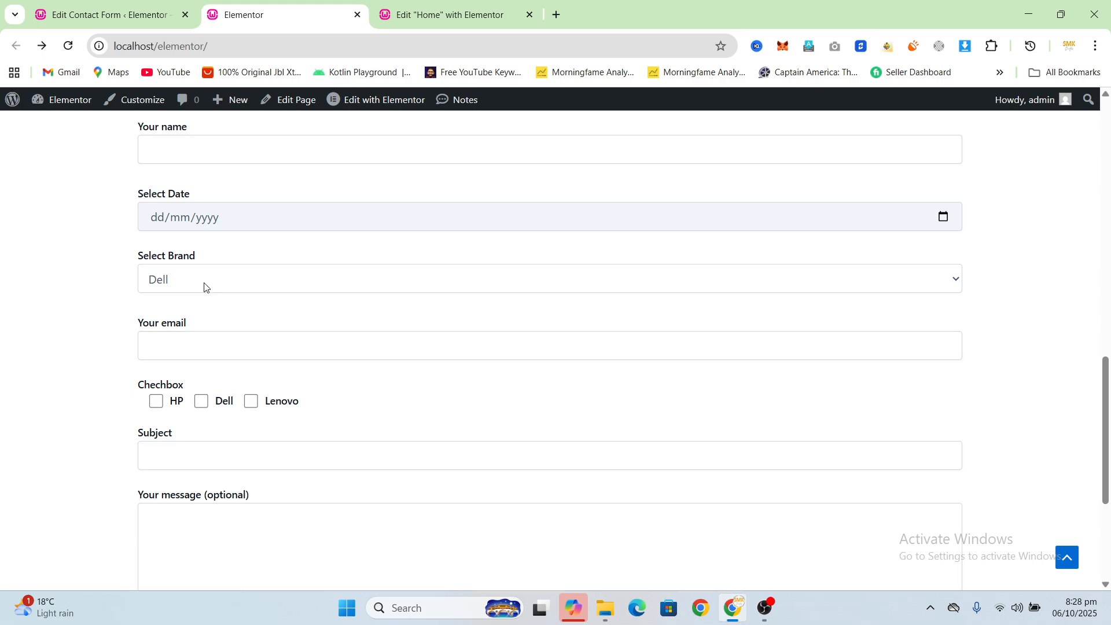
click(225, 281)
click(191, 305)
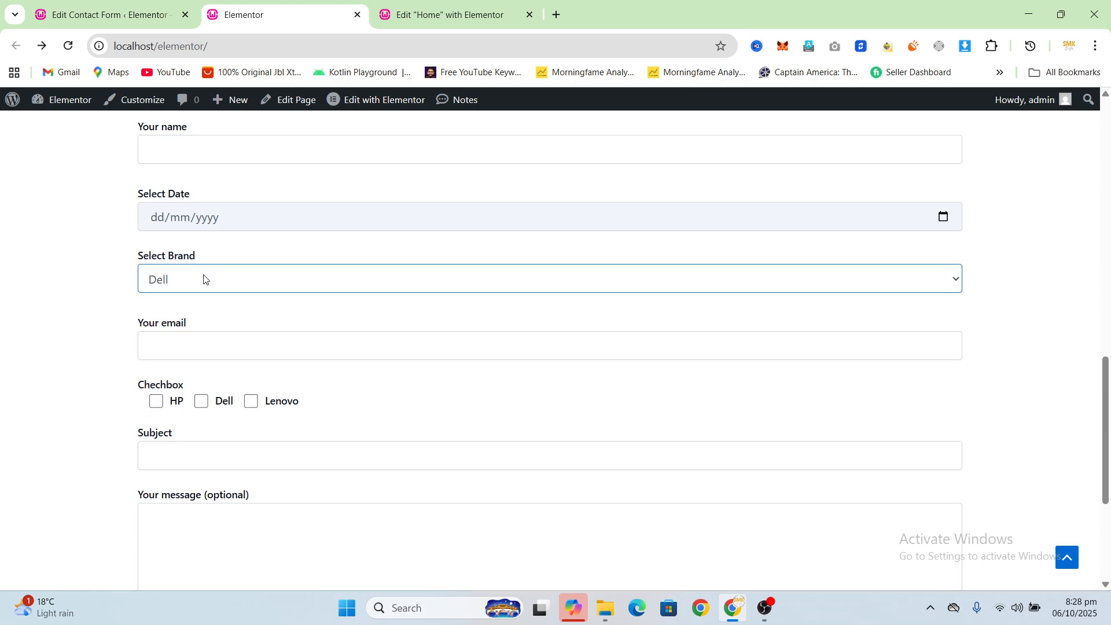
click(204, 279)
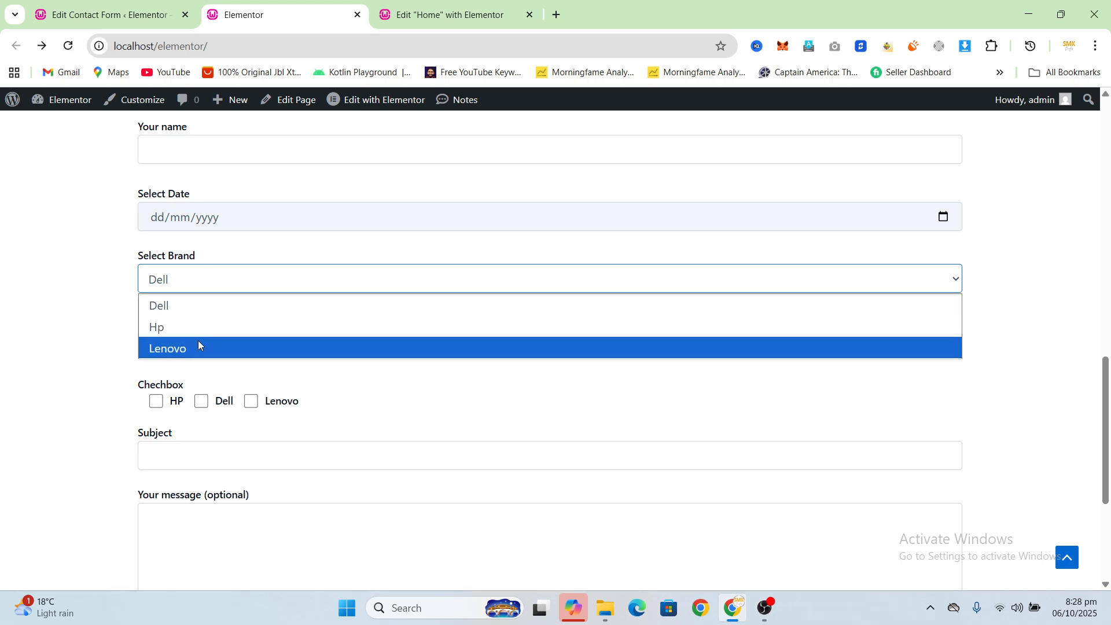
click(115, 286)
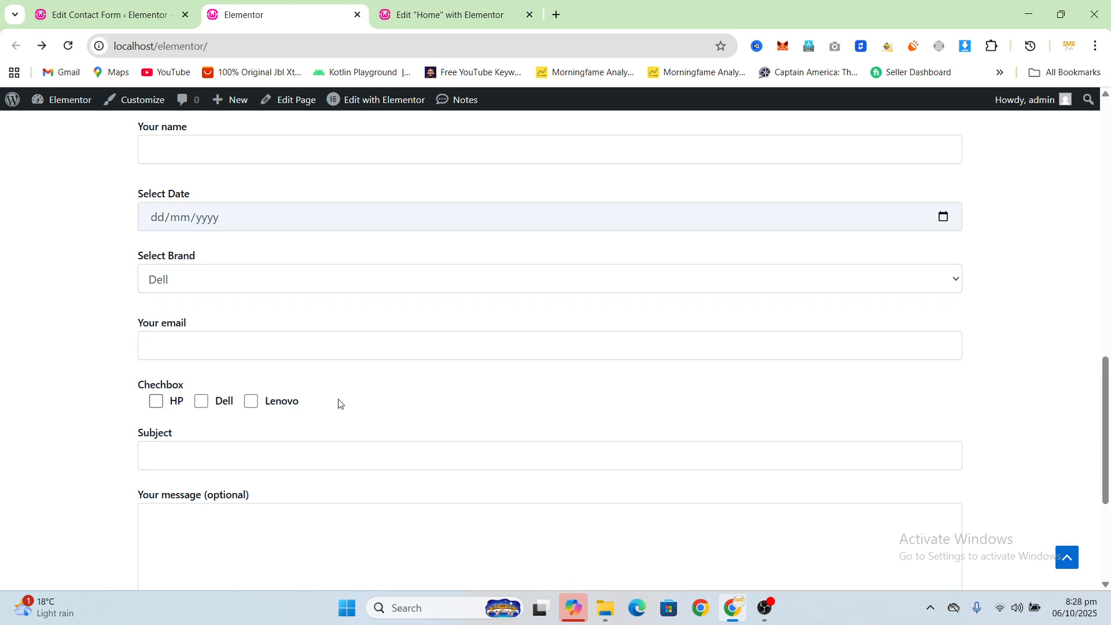
Step: Test the checkbox group by ticking HP and switching Dell and Lenovo on and off again
click(156, 403)
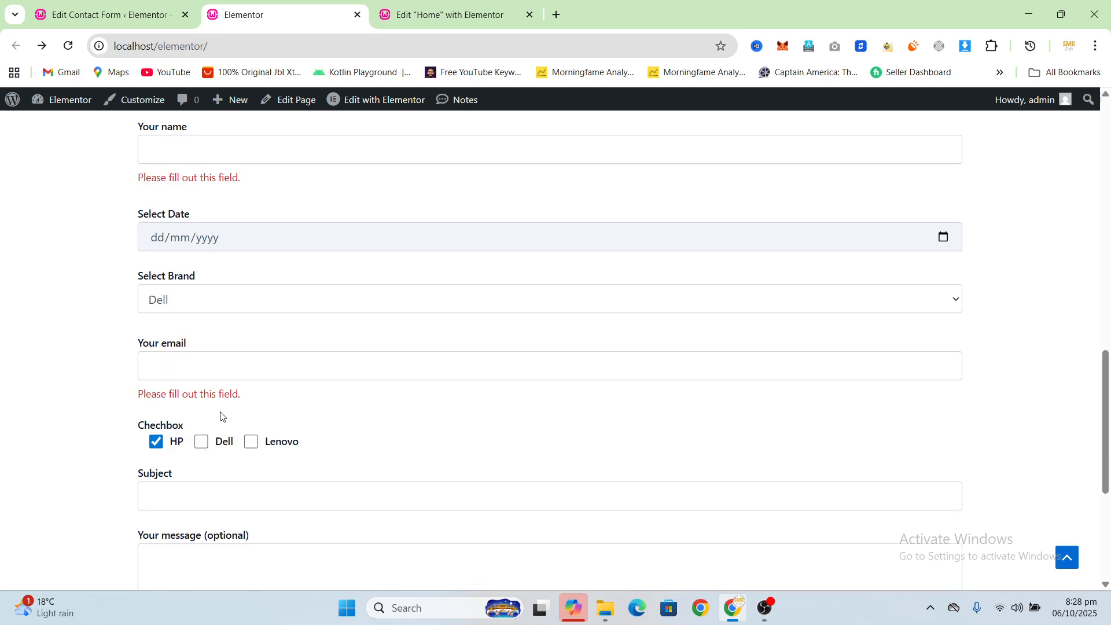
click(201, 442)
click(251, 441)
click(203, 443)
click(251, 443)
Step: Review the live contact form from Your name to the message field, including the required-field validation and checkboxes
scroll(210, 312, up, 2)
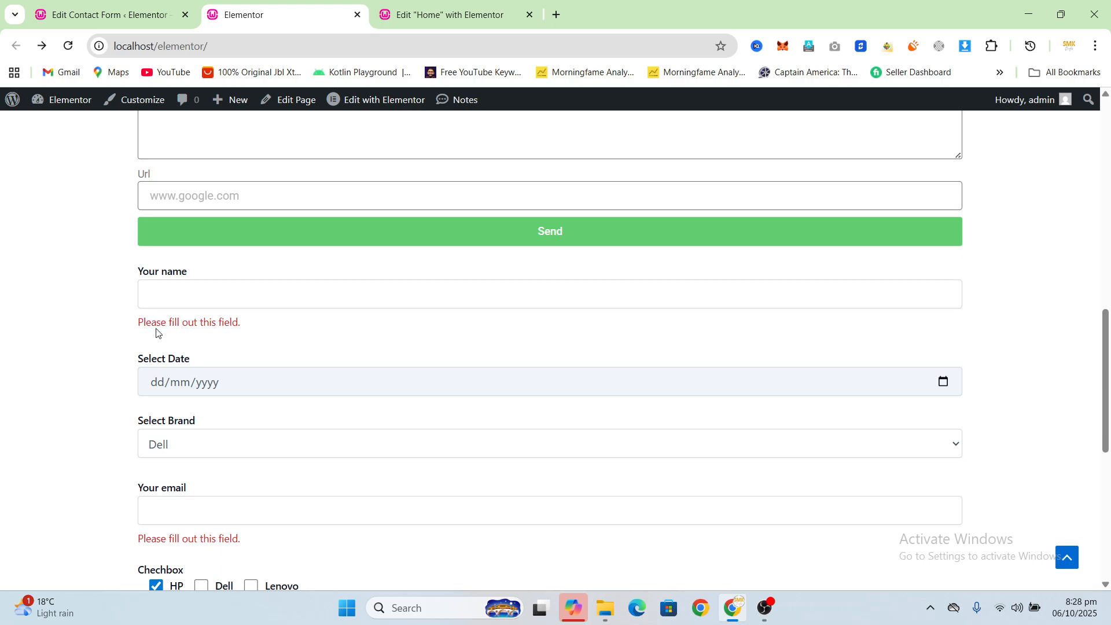
scroll(148, 355, down, 2)
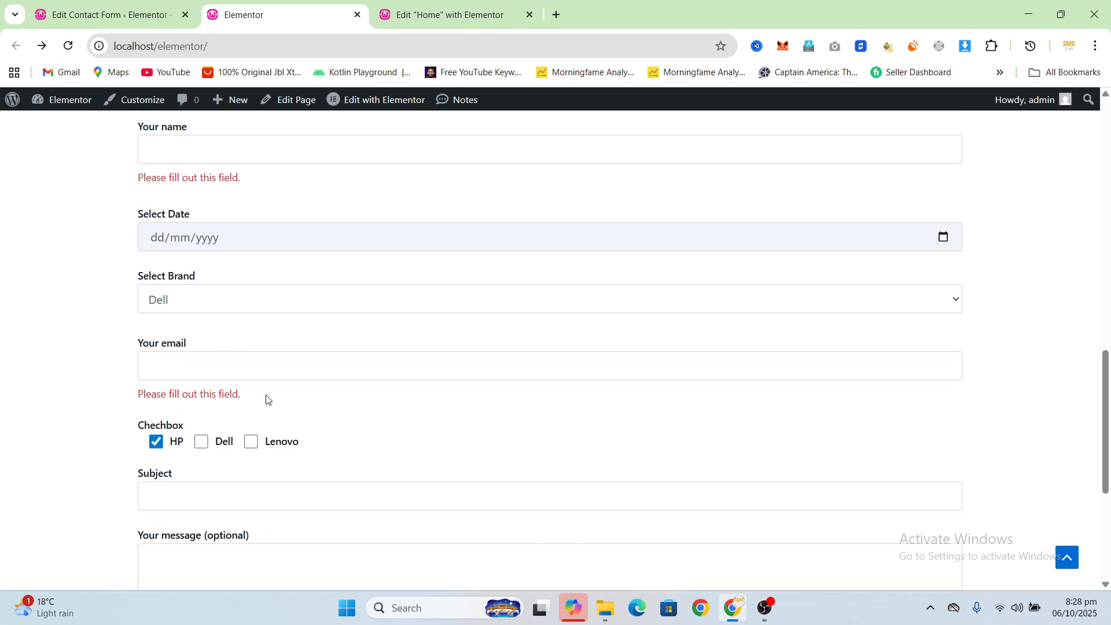
scroll(242, 397, up, 2)
scroll(230, 376, down, 1)
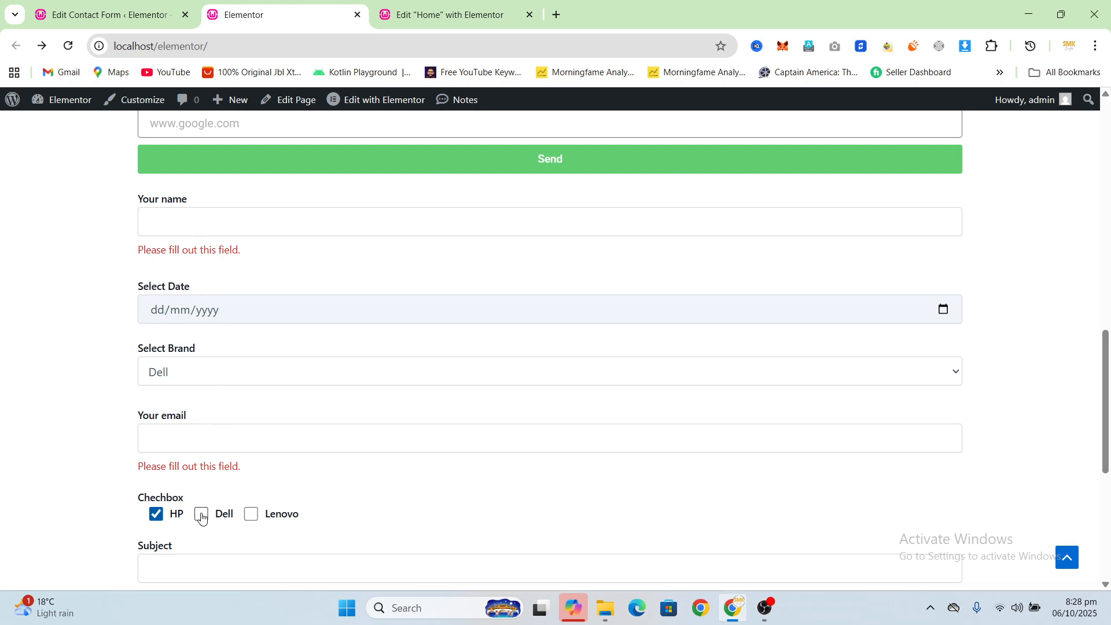
scroll(191, 520, down, 1)
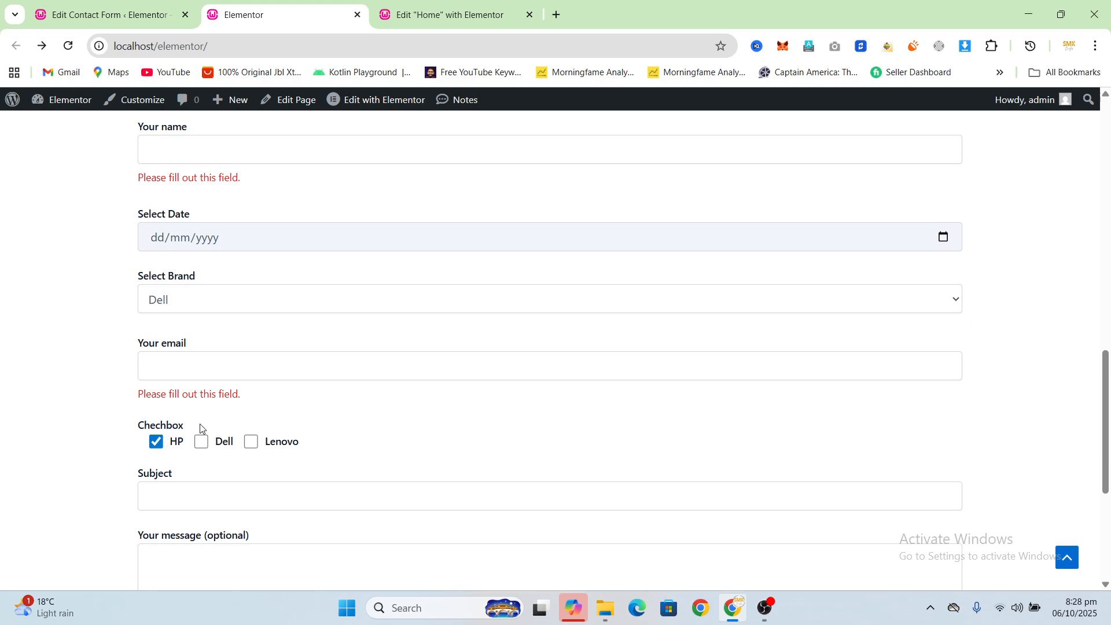
scroll(208, 323, up, 1)
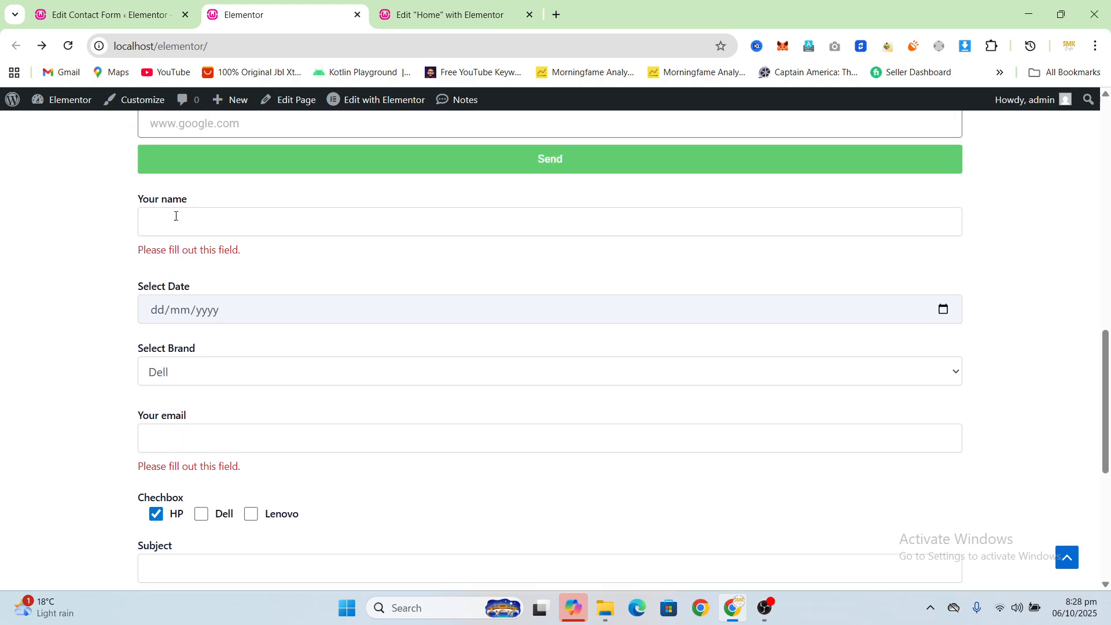
scroll(231, 242, down, 1)
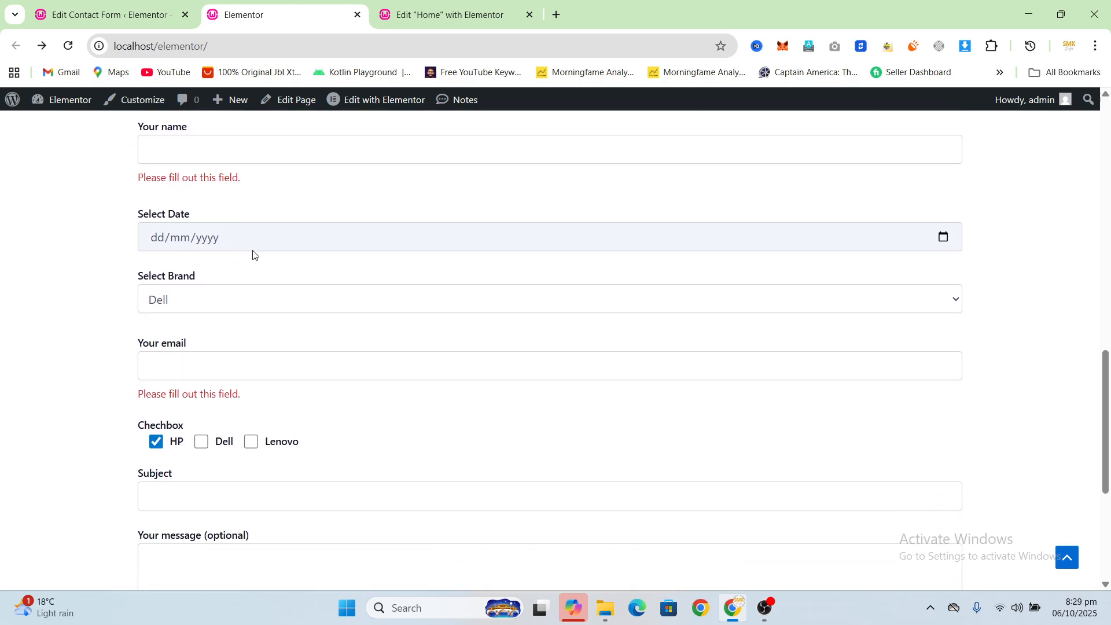
scroll(253, 254, down, 1)
scroll(248, 258, up, 2)
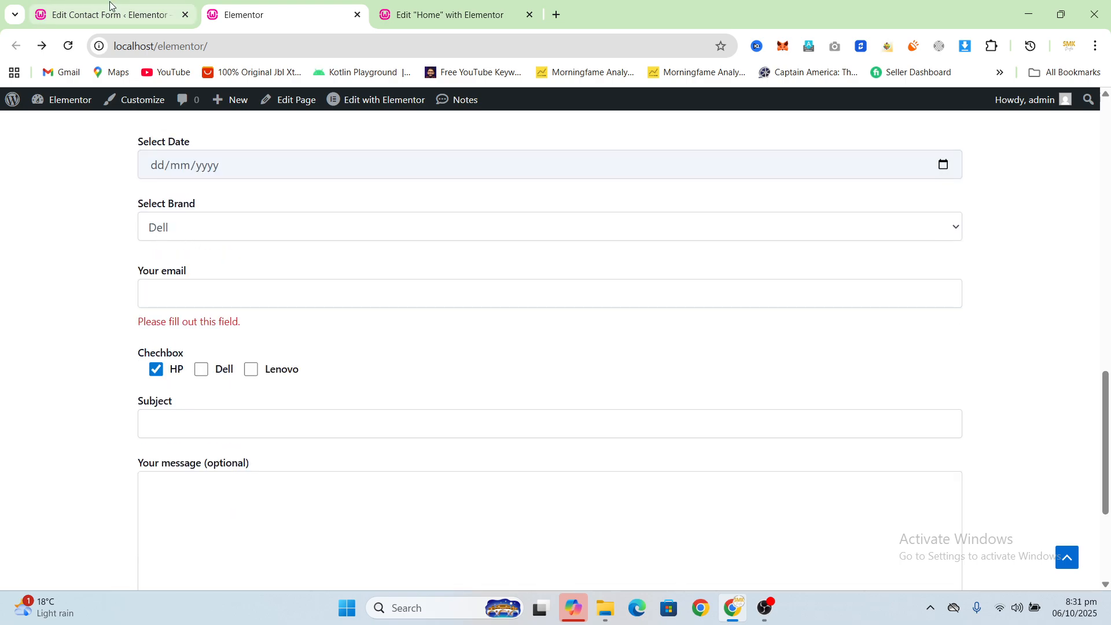
Step: Return to the contact form editor and remove the "Chechbox" label and its checkbox tag from the template
click(111, 12)
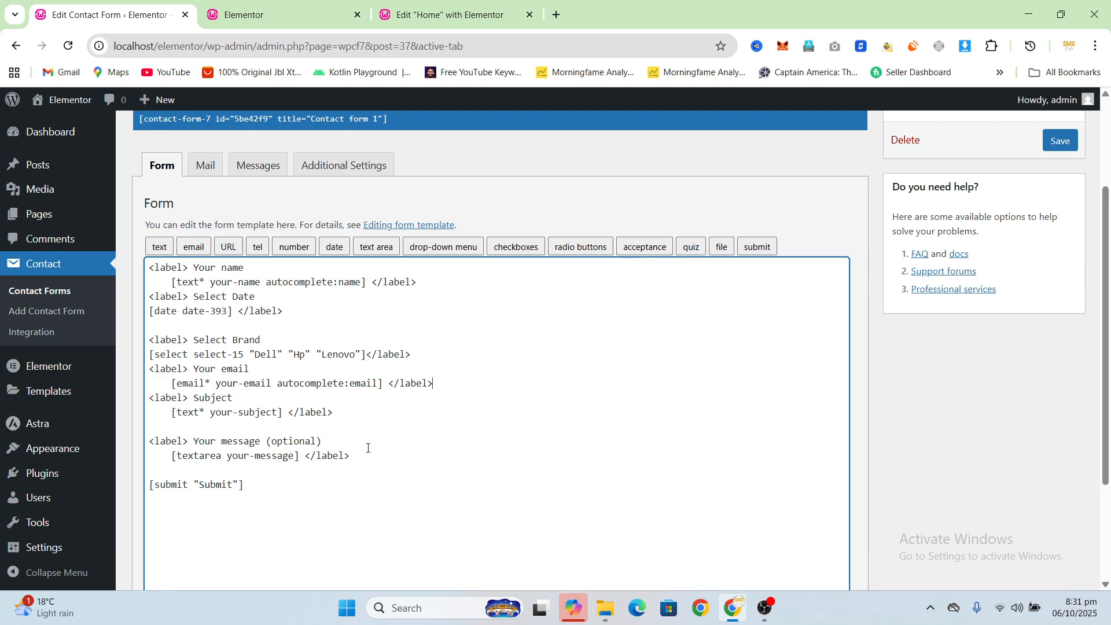
Step: Insert an optional acceptance checkbox with the condition "I agree with terms and conditions" below the message field and save the form
key(Return)
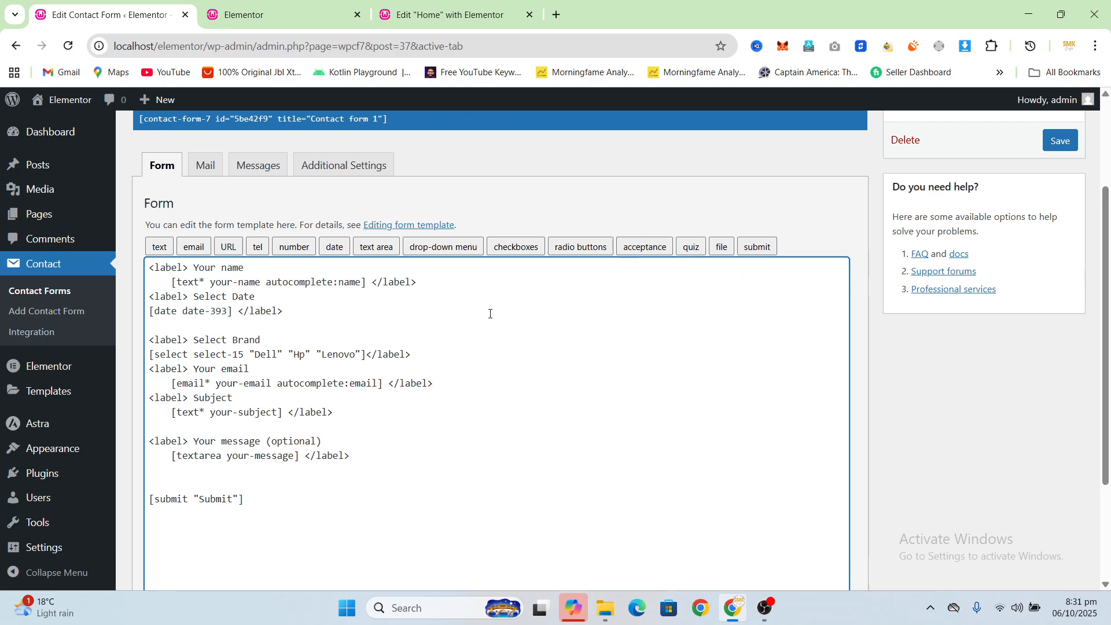
click(634, 252)
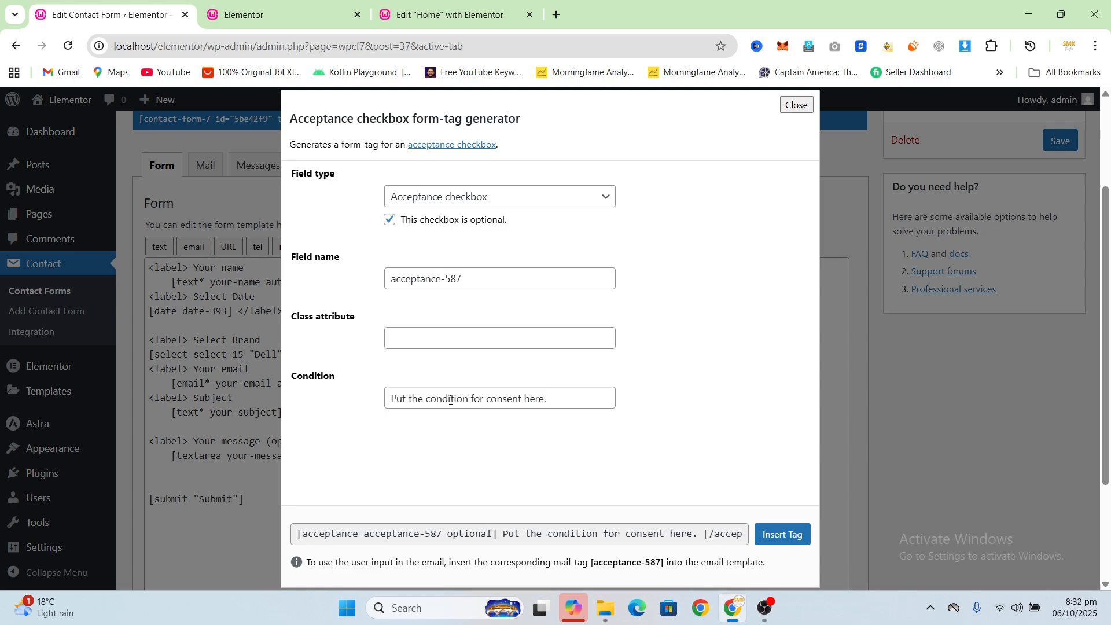
triple_click(451, 400)
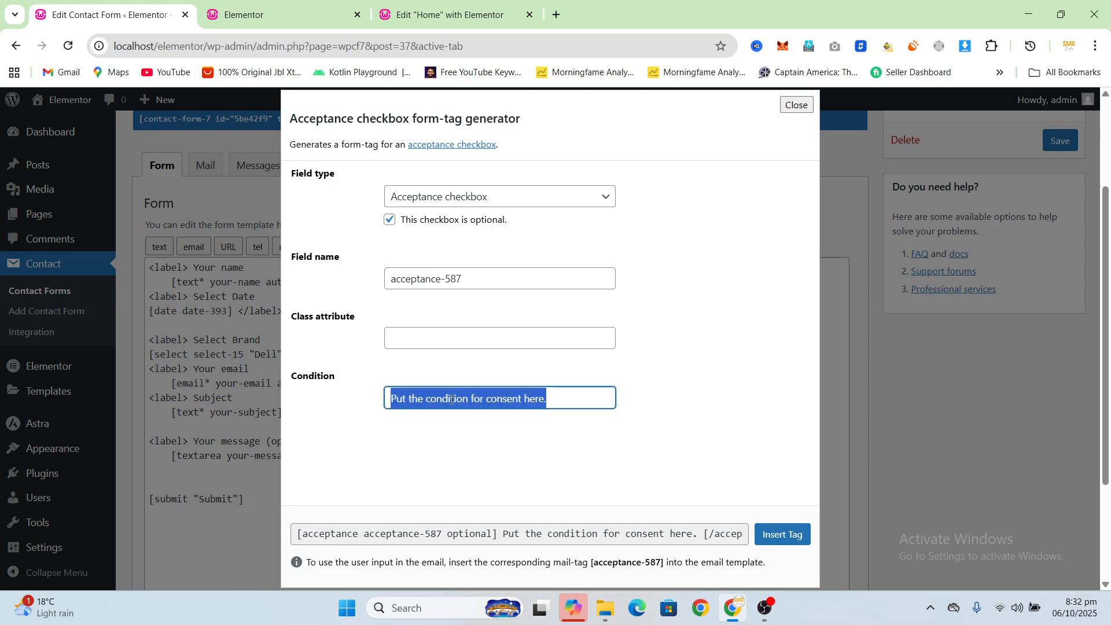
text(I agr)
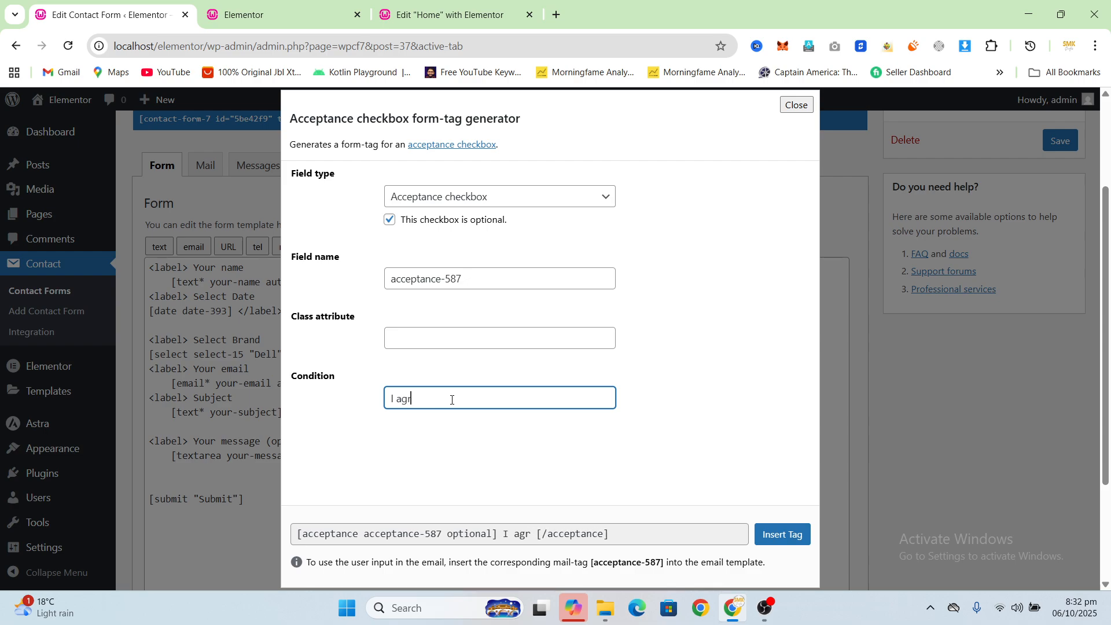
text(ee with te)
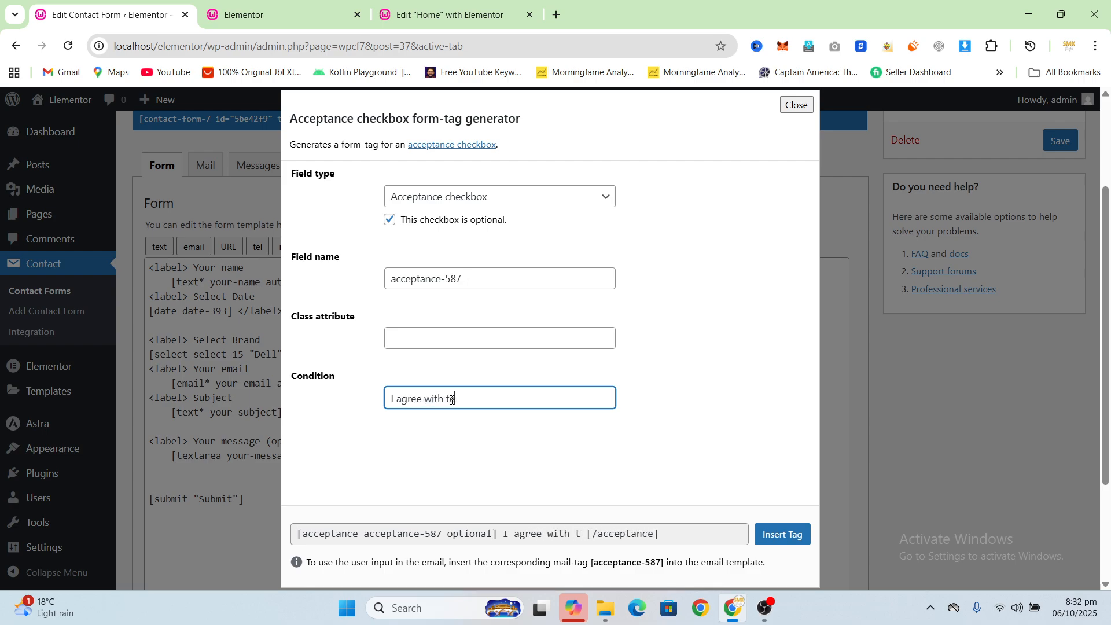
text(rms and co)
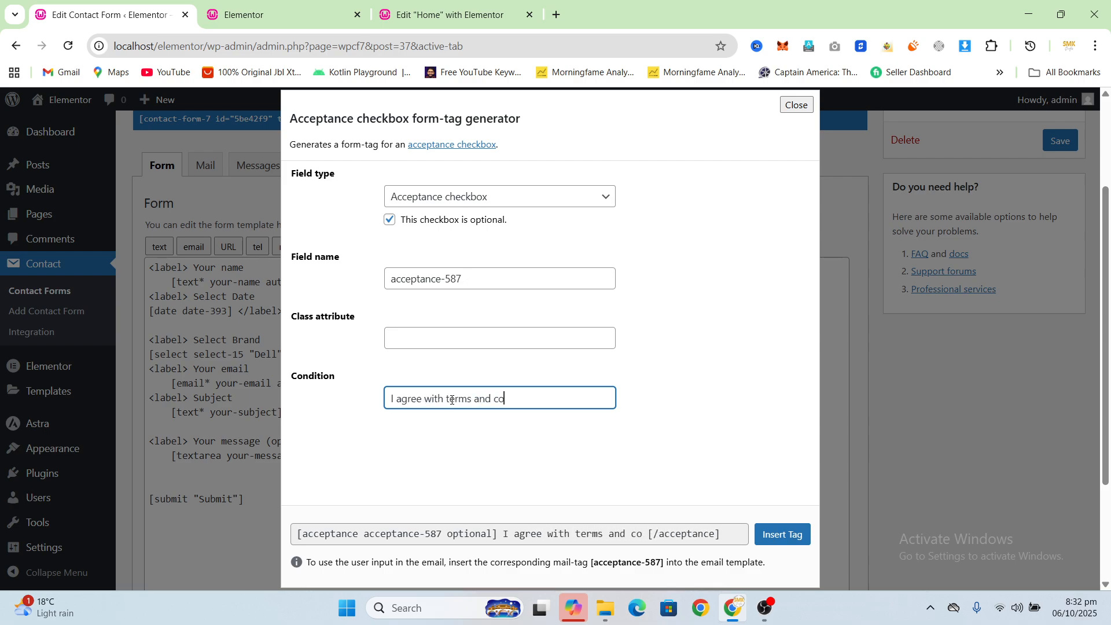
text(nditions)
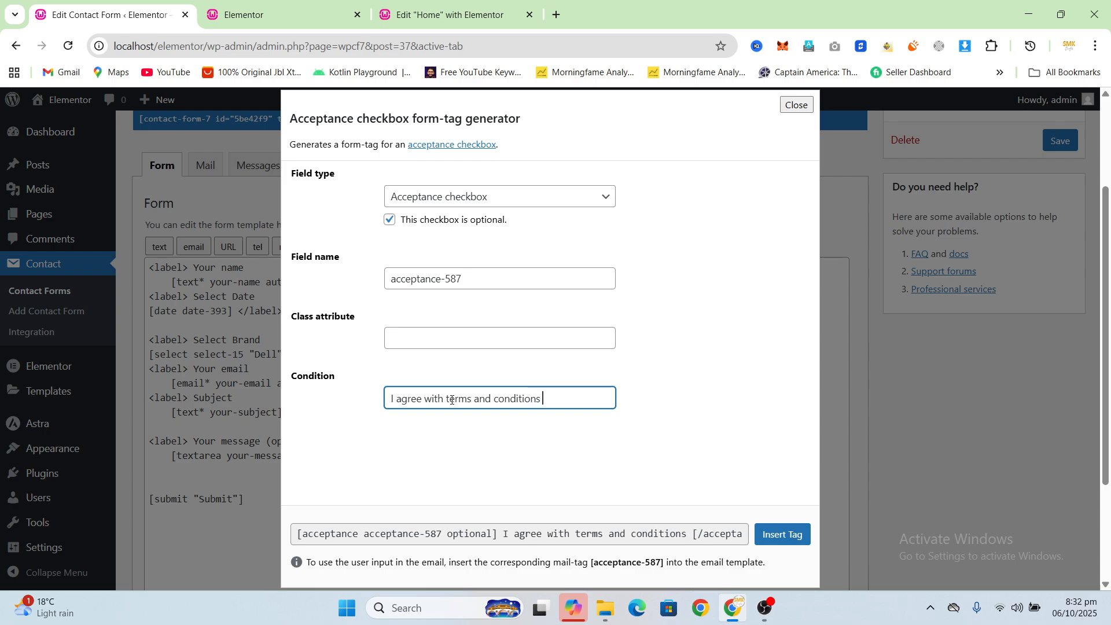
click(784, 533)
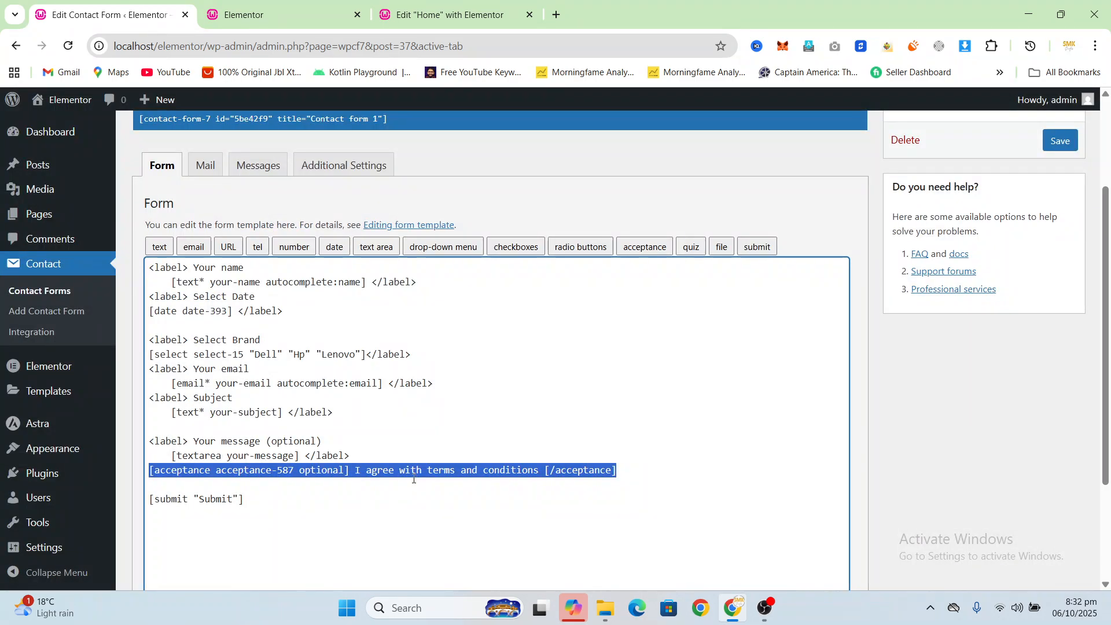
click(1044, 138)
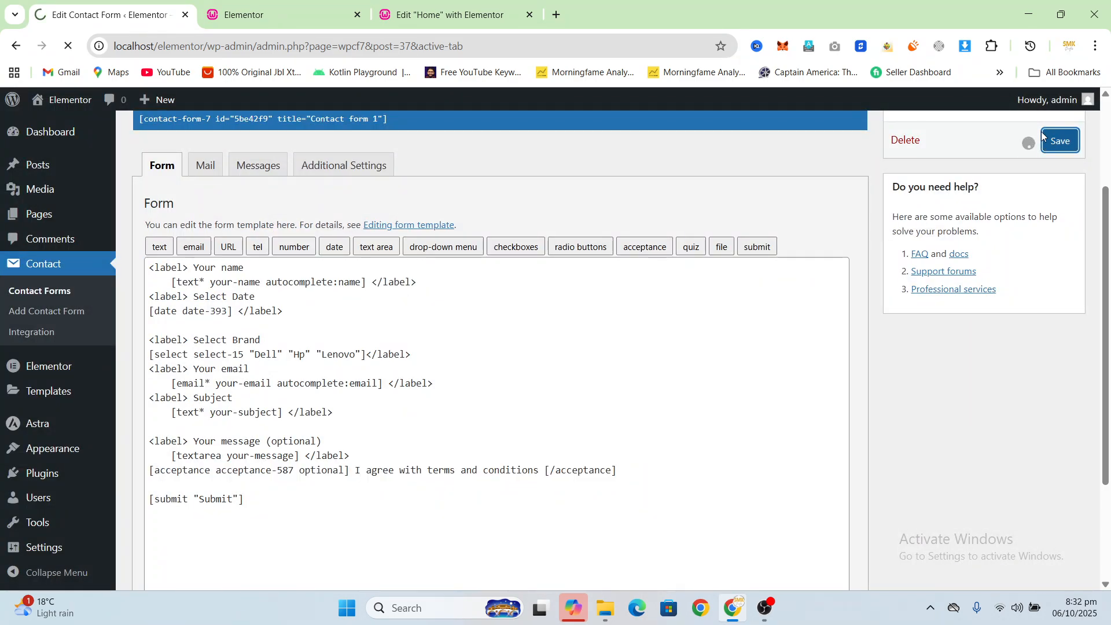
Step: Reload the live home page and check the acceptance checkbox between the message field and the Submit button
click(278, 15)
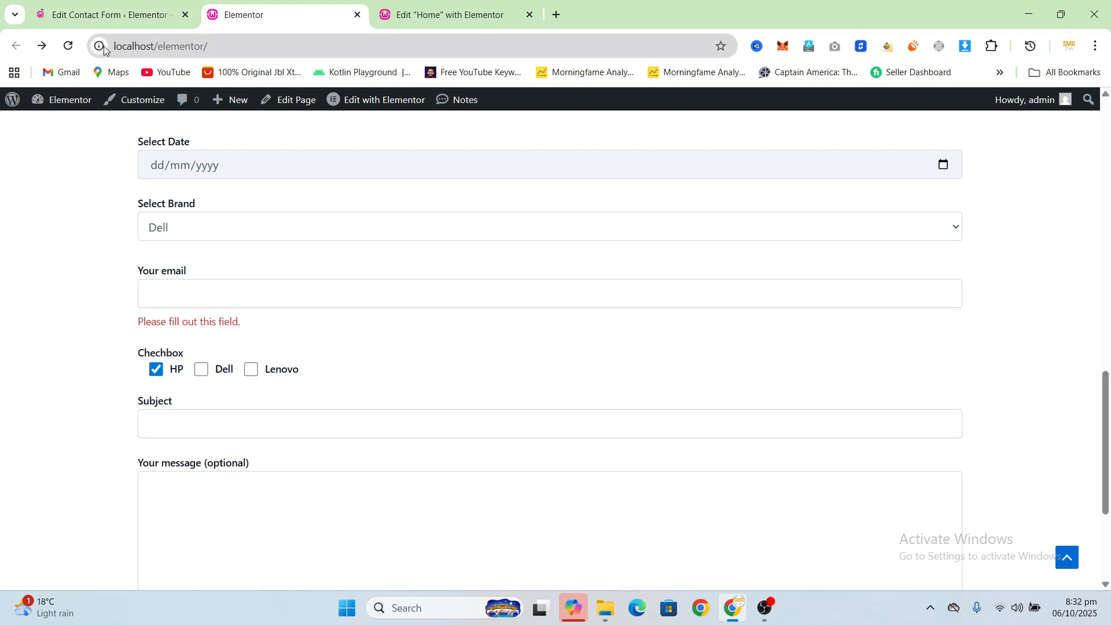
click(68, 45)
scroll(454, 345, down, 4)
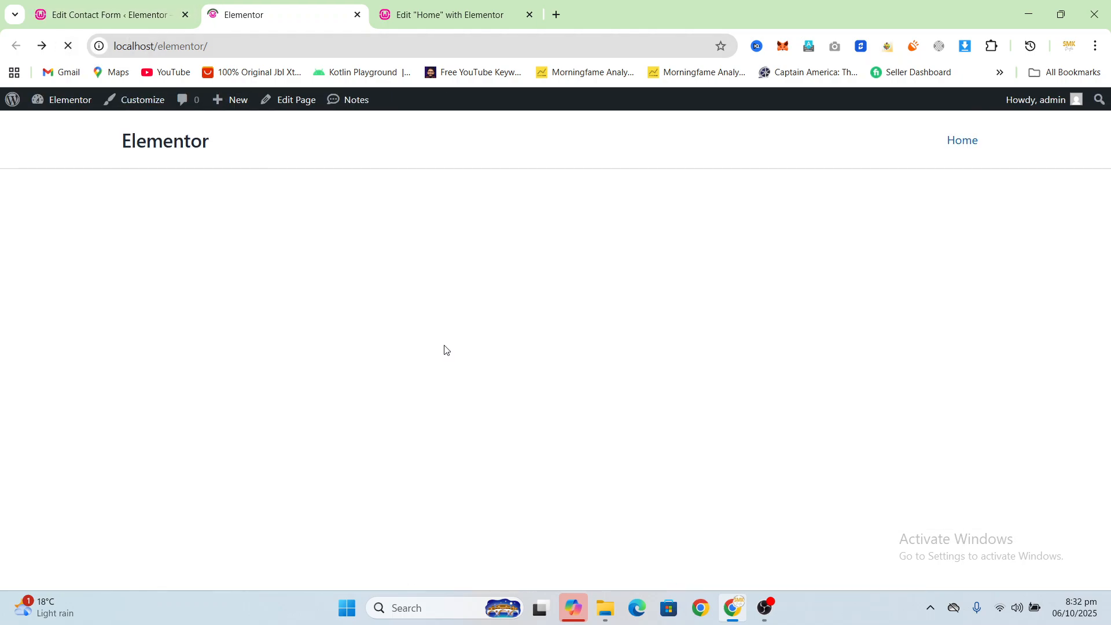
scroll(444, 347, down, 15)
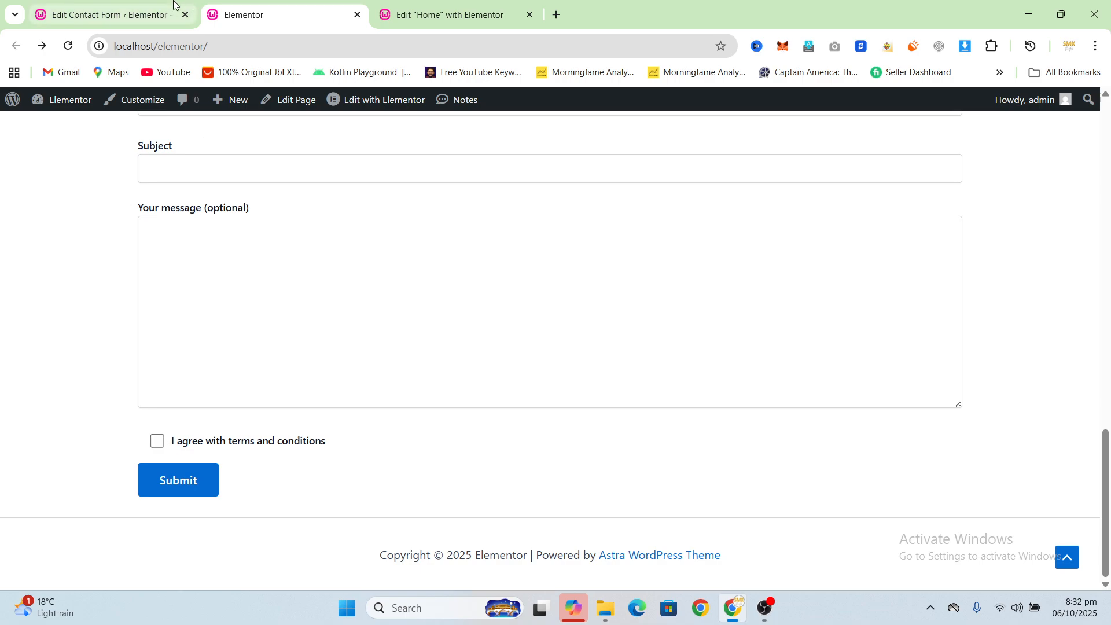
Step: In the contact form editor, insert a quiz tag "The capital of Brazil? | Rio" above the acceptance checkbox and save the form
click(110, 14)
scroll(442, 271, down, 2)
scroll(442, 270, down, 2)
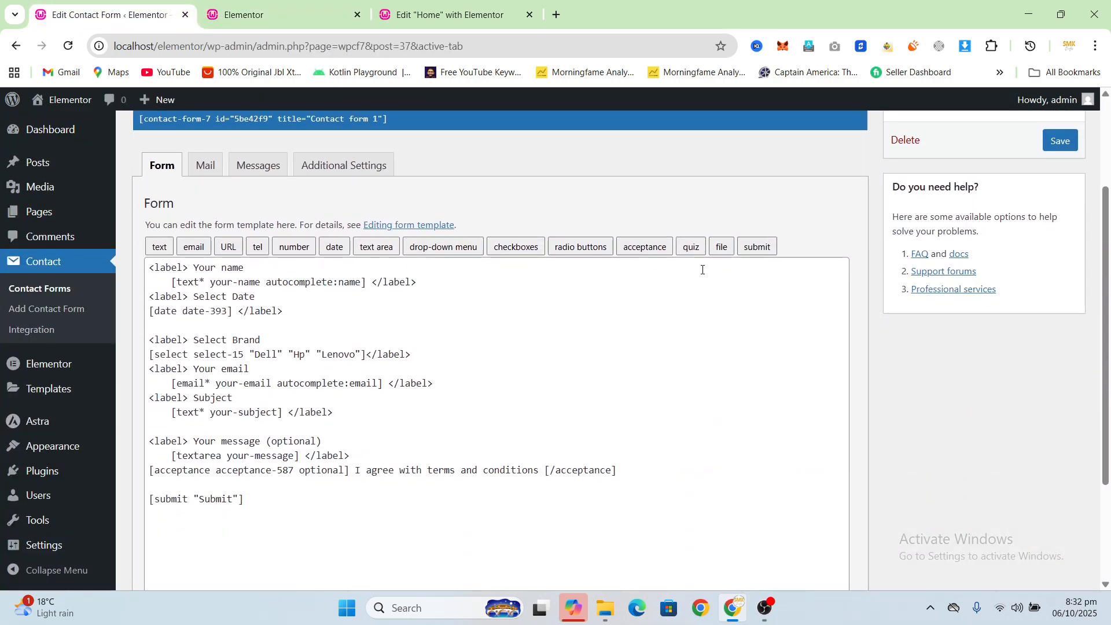
click(406, 460)
key(Return)
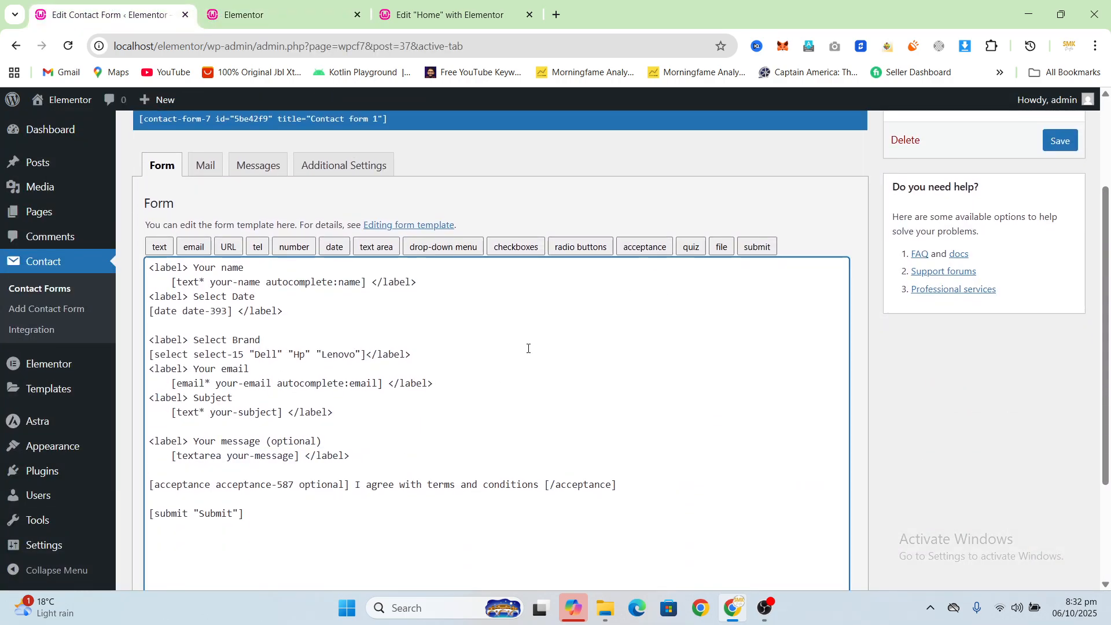
click(690, 247)
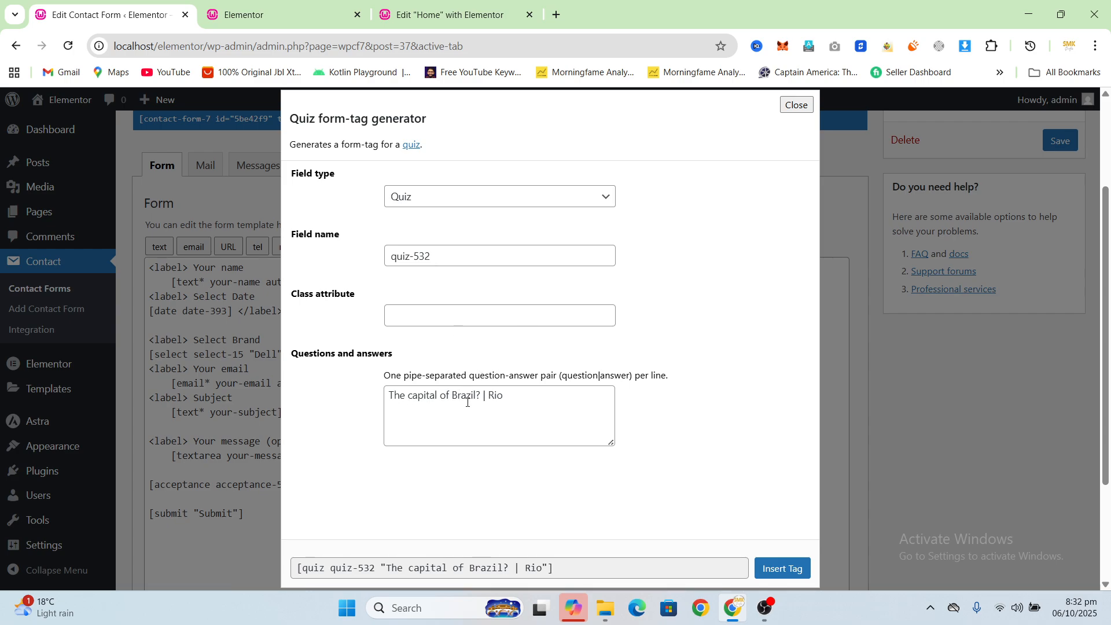
click(782, 568)
click(1059, 141)
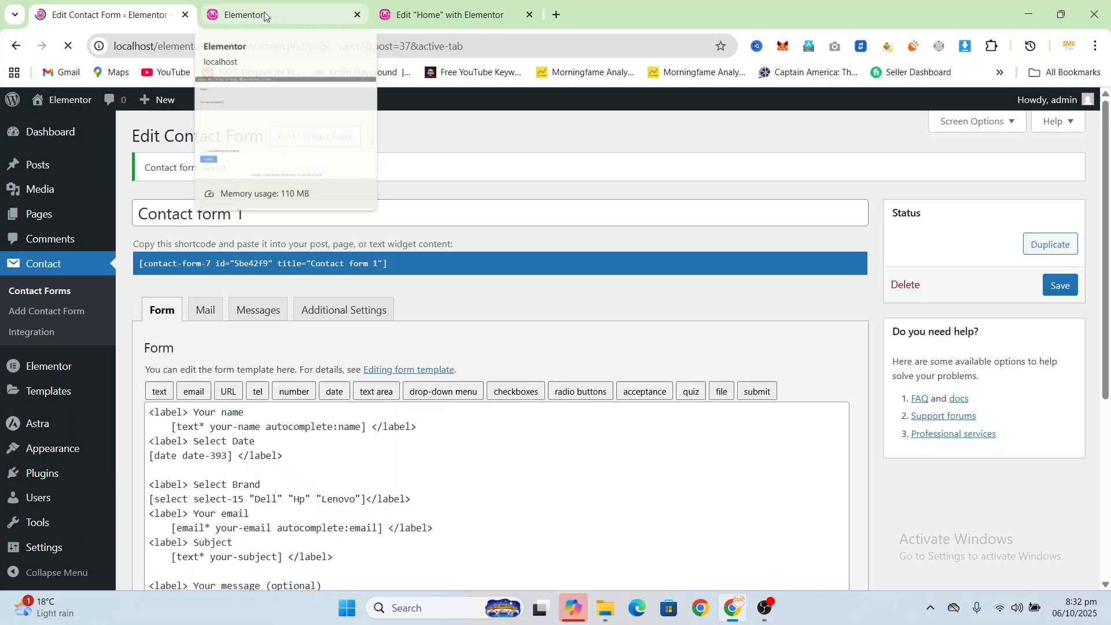
Step: Test the live form by answering the Brazil quiz question with "Rio", ticking the terms checkbox and clearing the answer again
click(261, 13)
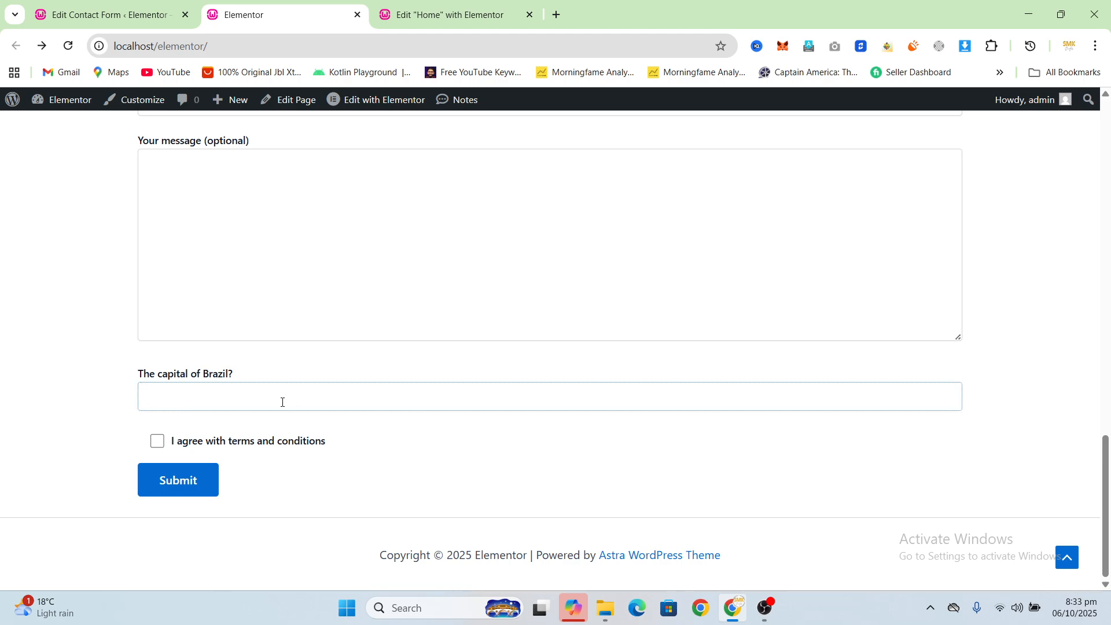
text(Rio)
click(159, 440)
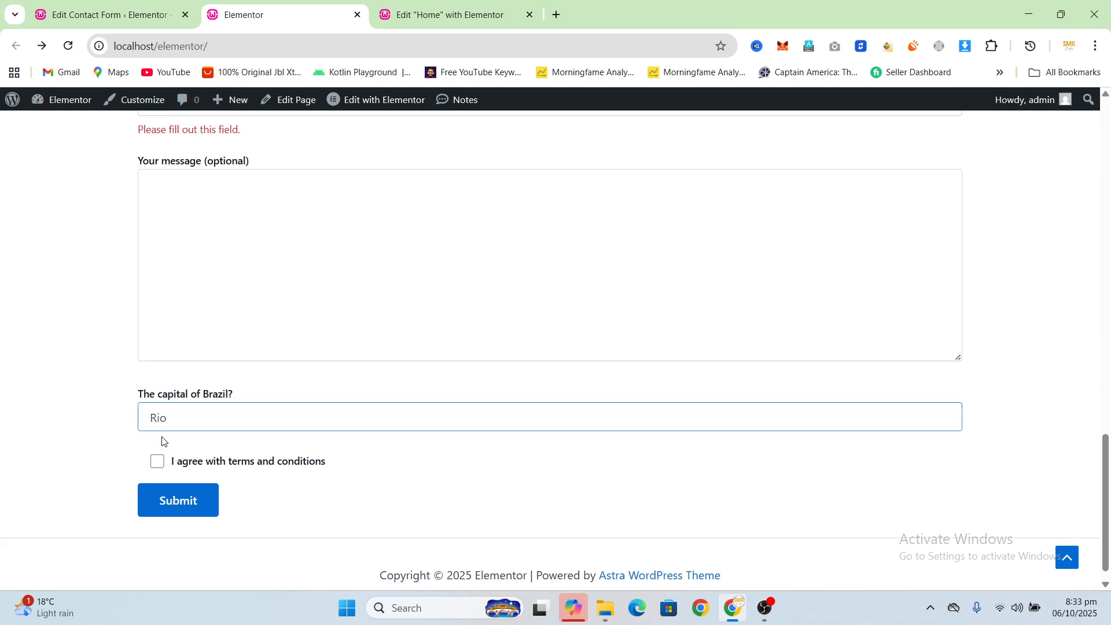
click(159, 466)
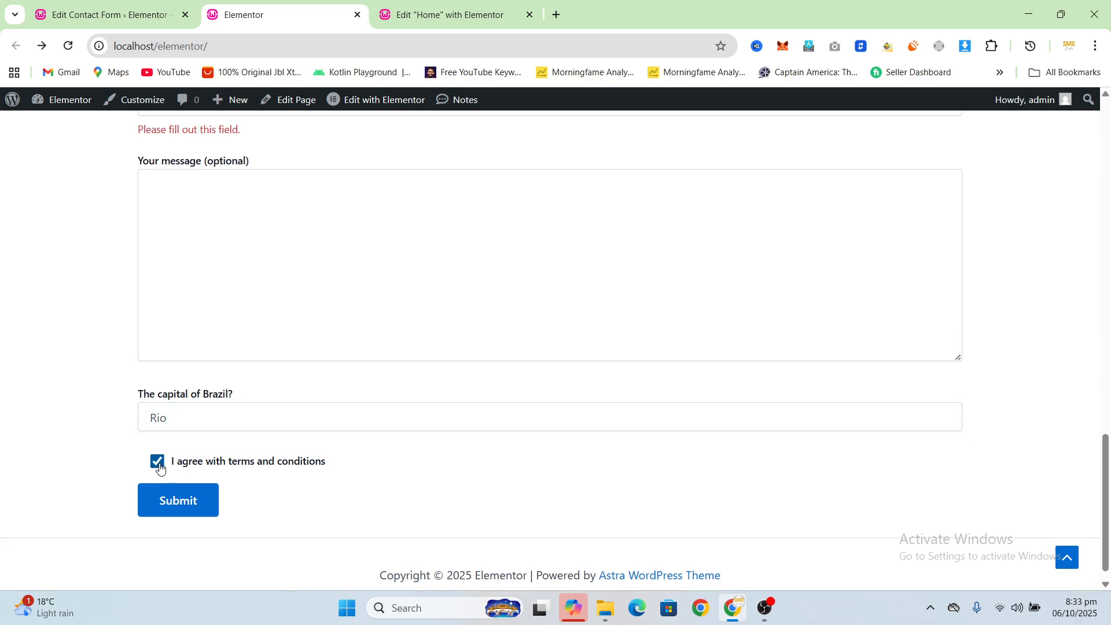
double_click(209, 415)
key(BackSpace)
Step: Return to the contact form editor and add two blank lines between the quiz tag and the acceptance tag
click(118, 15)
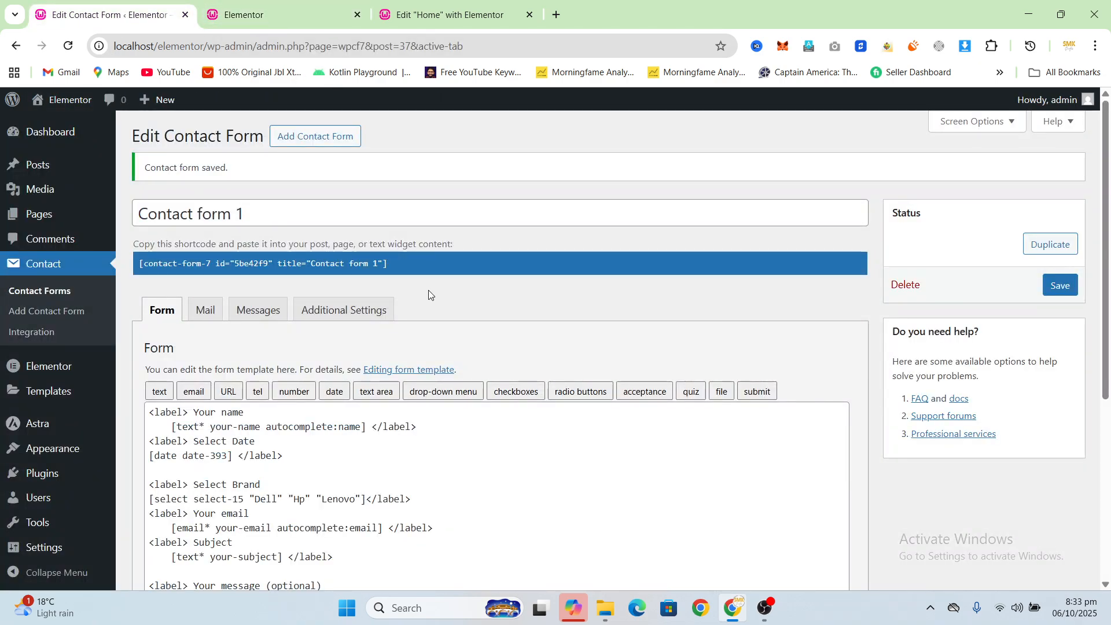
scroll(428, 290, down, 5)
scroll(313, 396, up, 1)
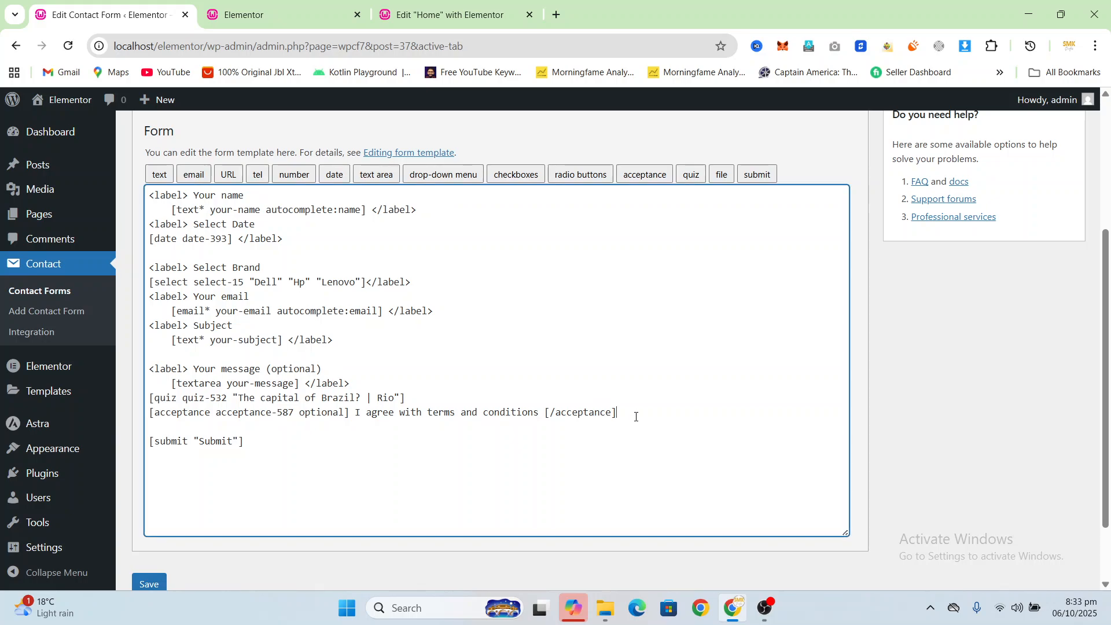
click(521, 398)
key(Return)
key(Return)
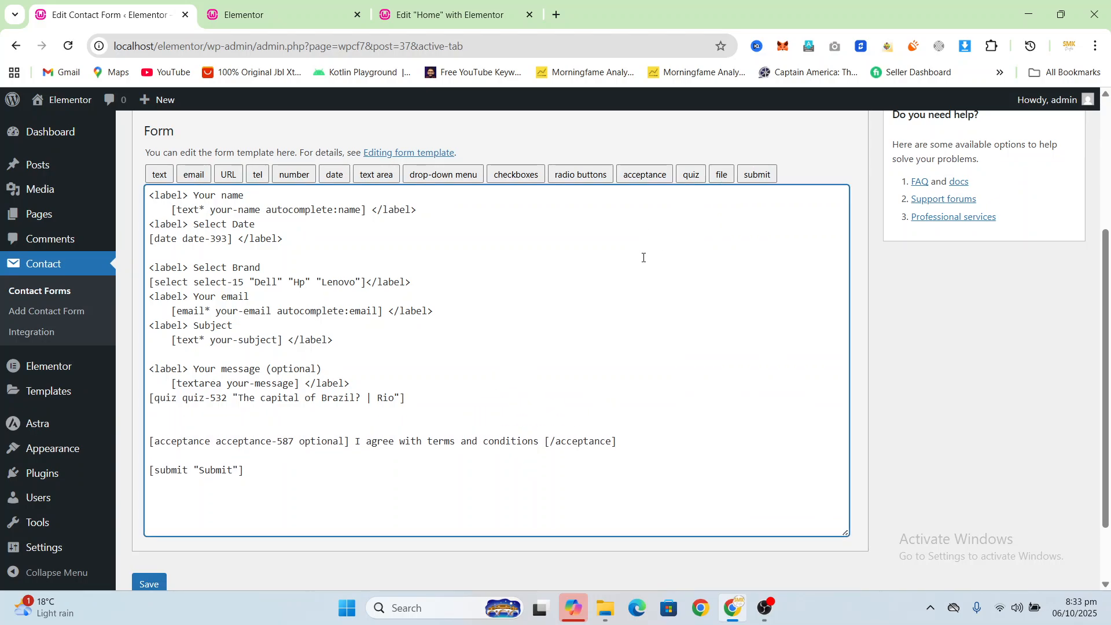
Step: Insert a file uploading field for audio, video and image files with a 25mb size limit above the acceptance tag and save the form
click(721, 175)
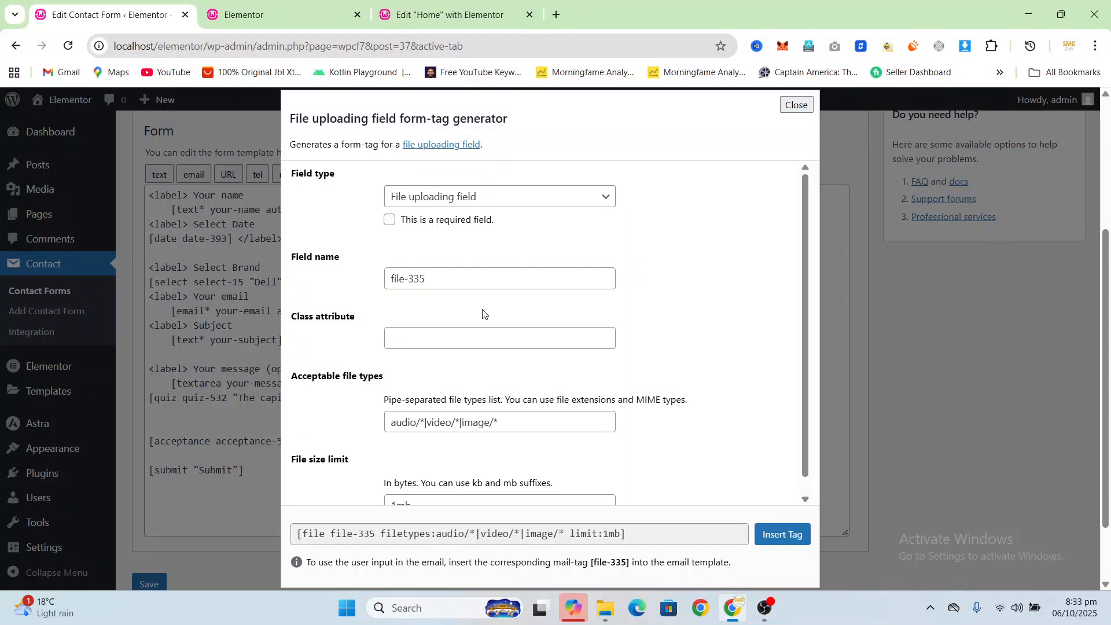
scroll(483, 315, down, 1)
scroll(483, 316, down, 1)
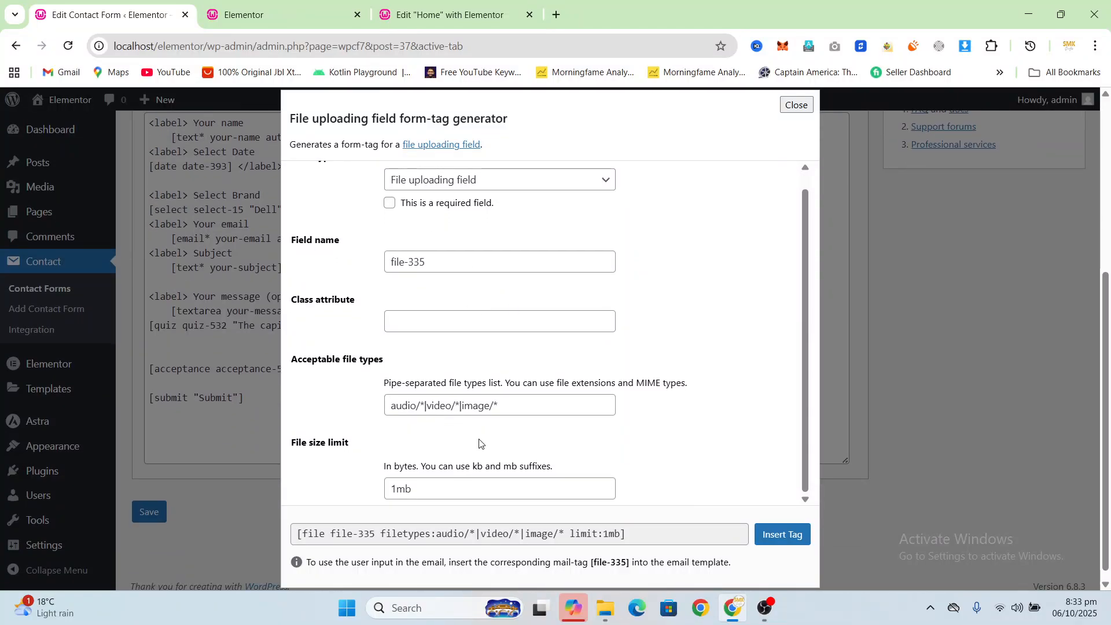
click(427, 489)
key(BackSpace)
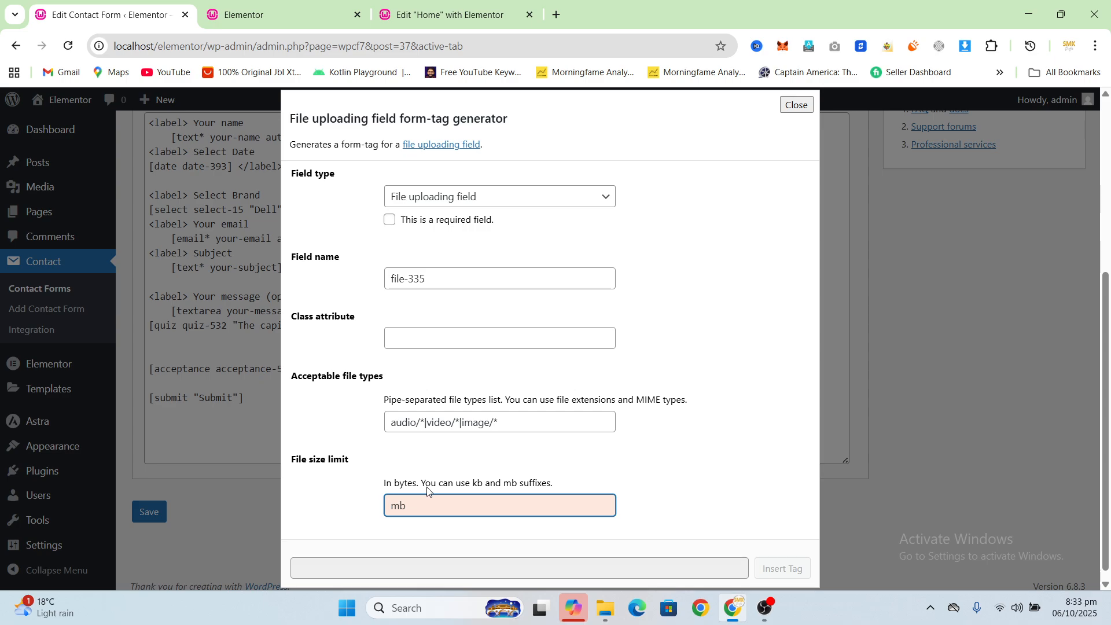
text(25)
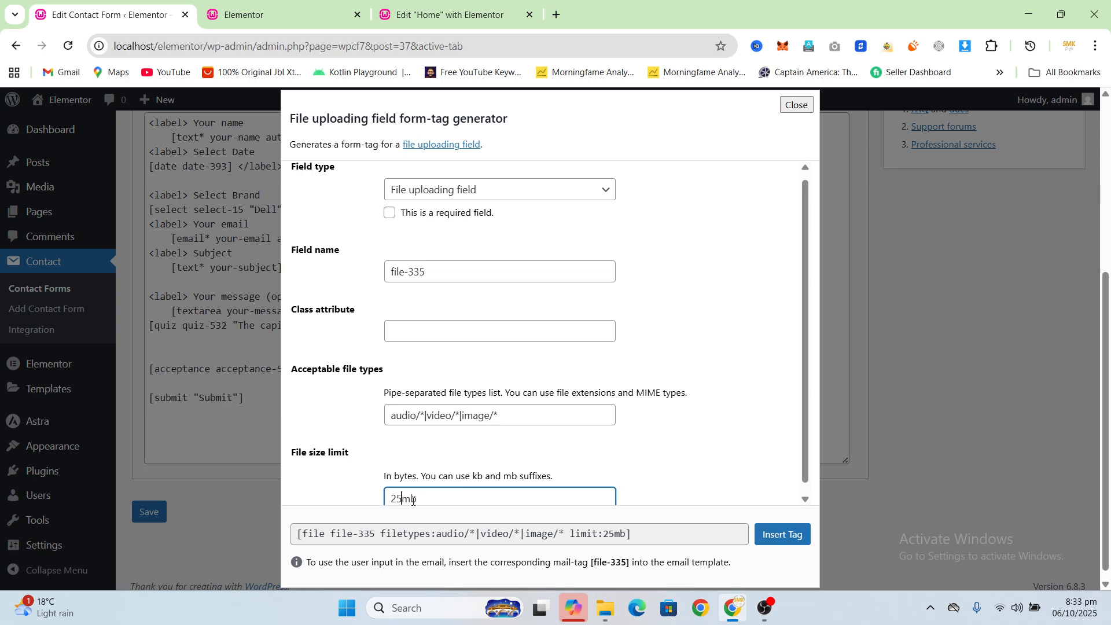
click(782, 534)
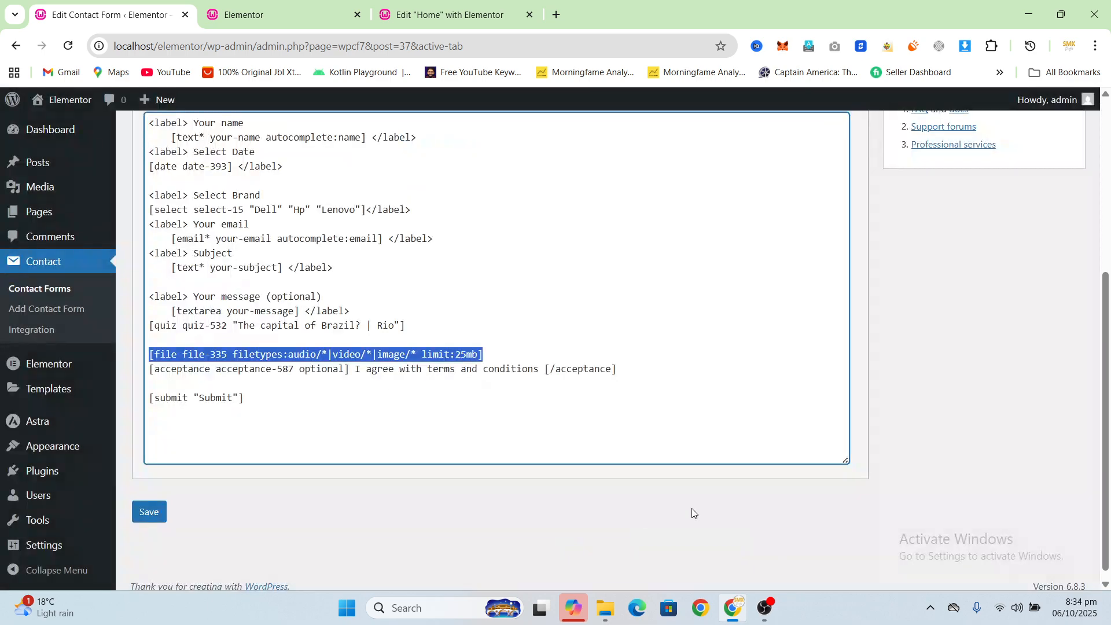
click(149, 512)
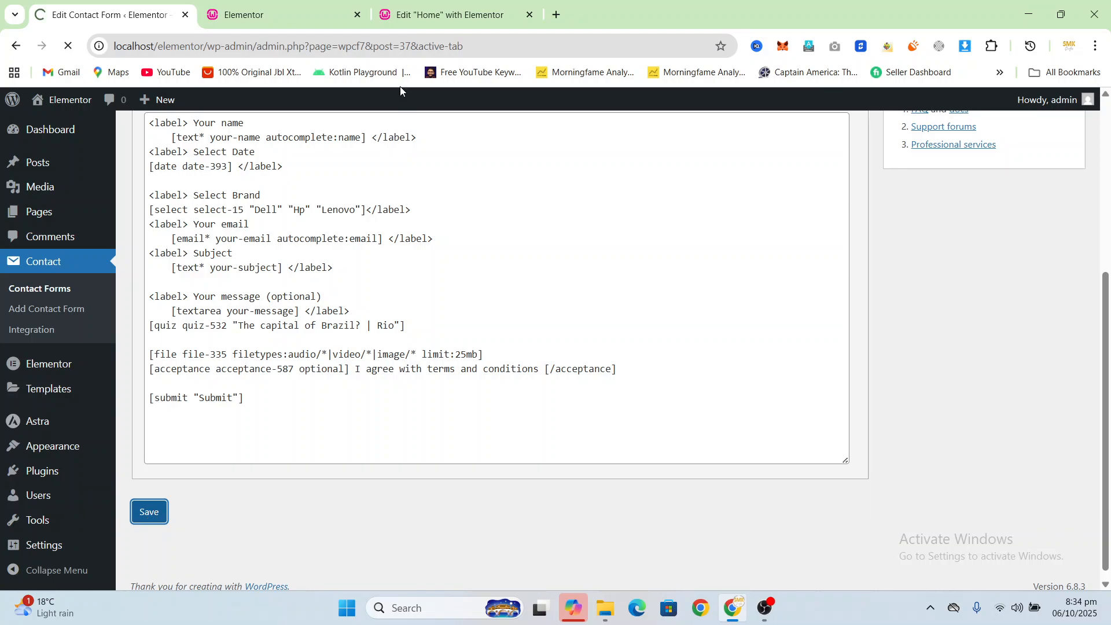
Step: Reload the live home page and test the upload field with interactive-touch-screen-display-branded-500x500.webp from Downloads
click(301, 15)
click(70, 47)
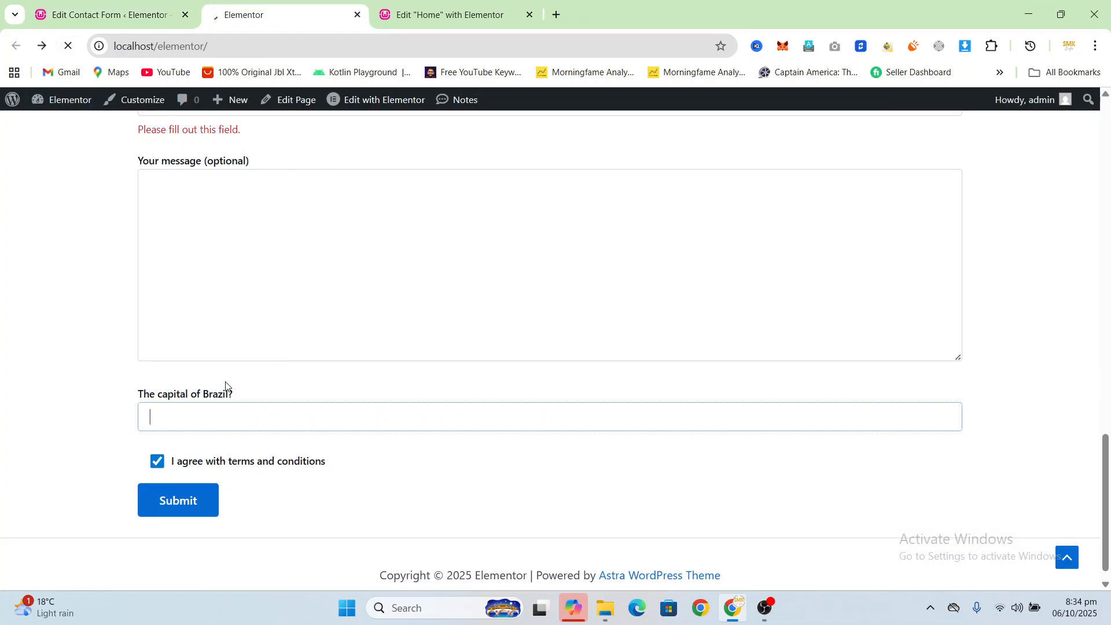
click(184, 467)
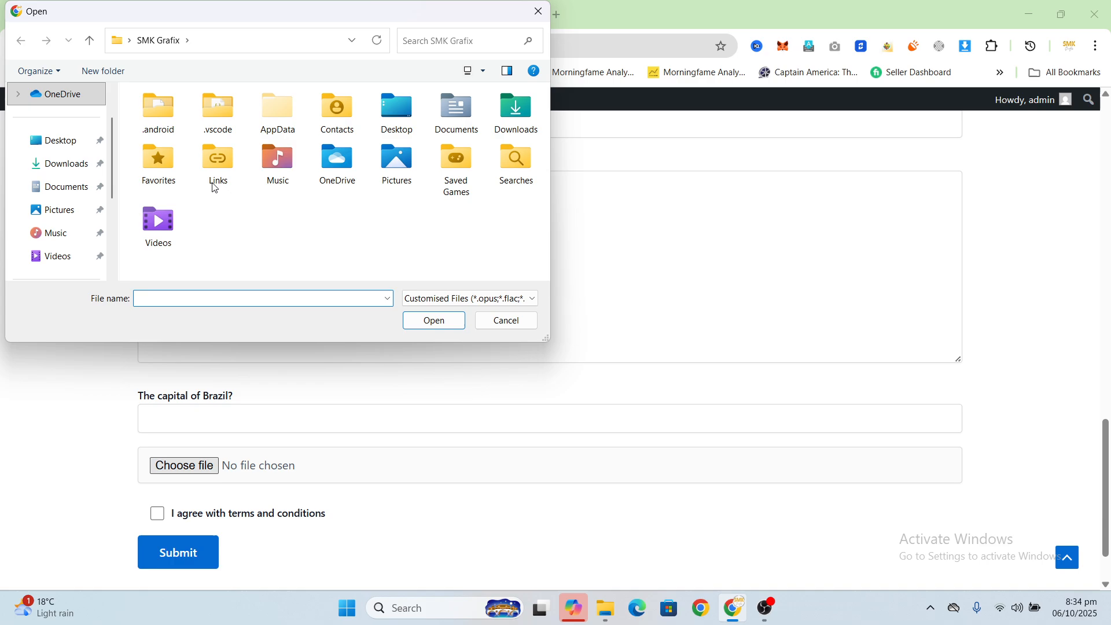
click(64, 165)
click(233, 134)
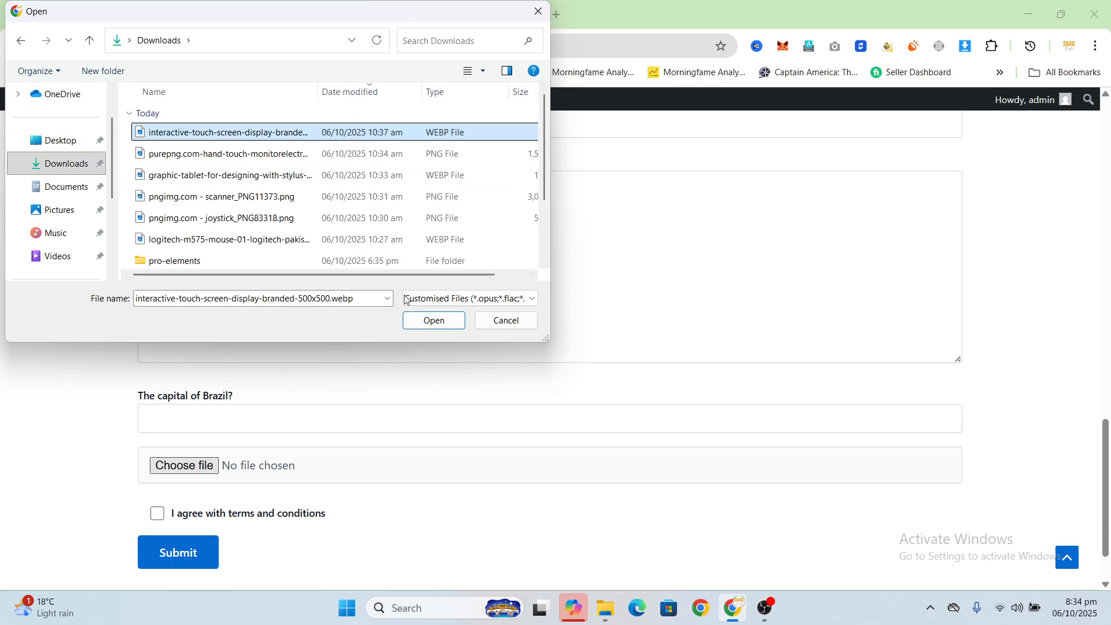
click(434, 321)
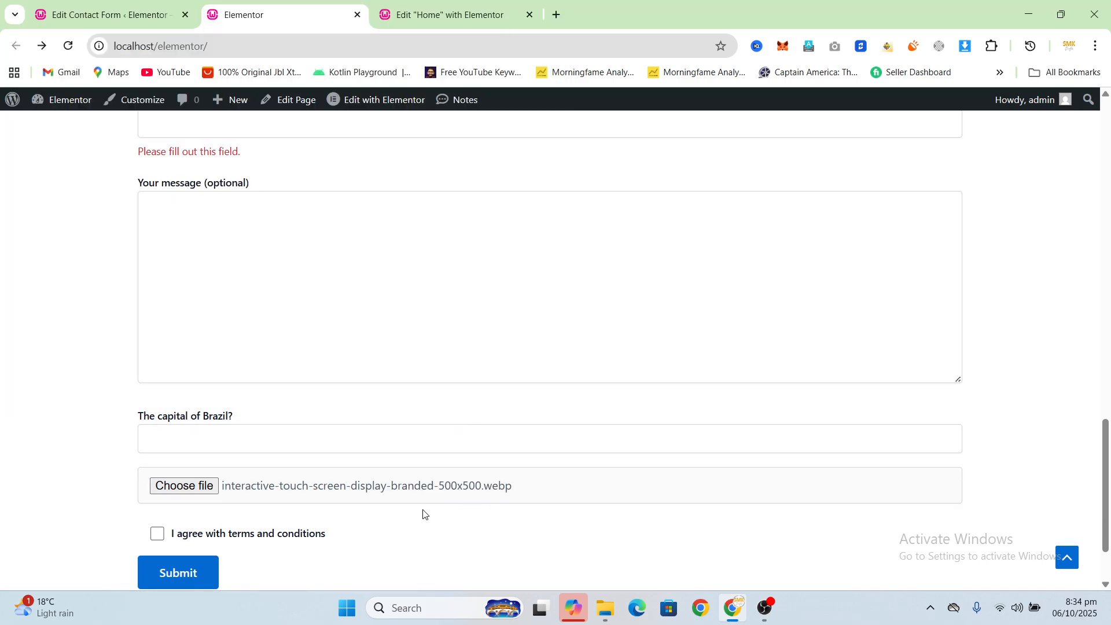
Step: Return to the contact form editor and review the saved form template and its available field types
click(104, 4)
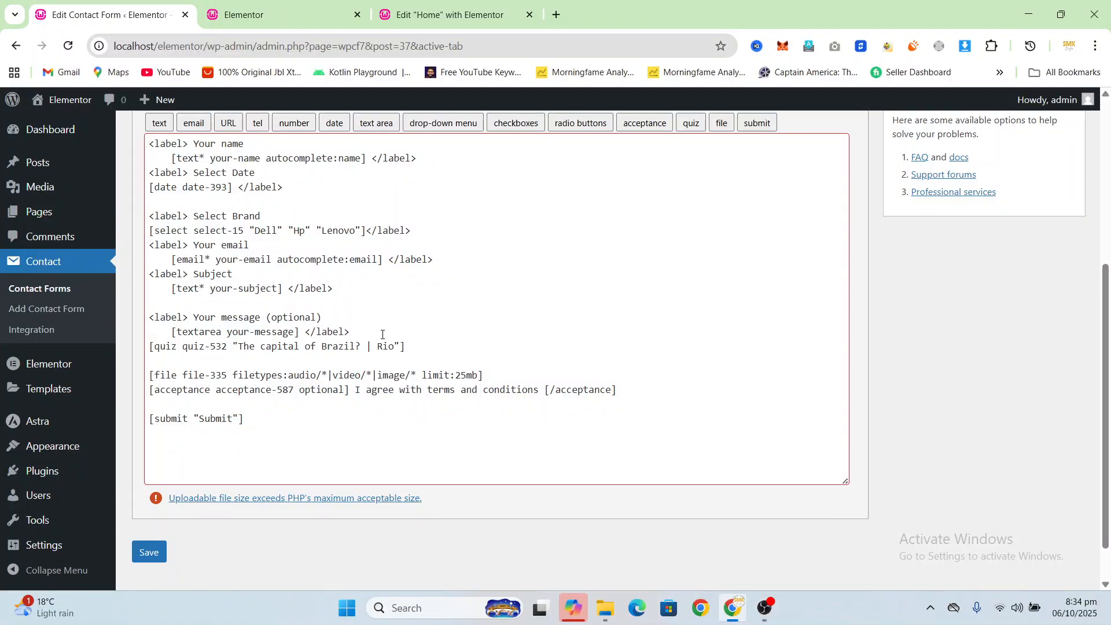
scroll(460, 419, up, 4)
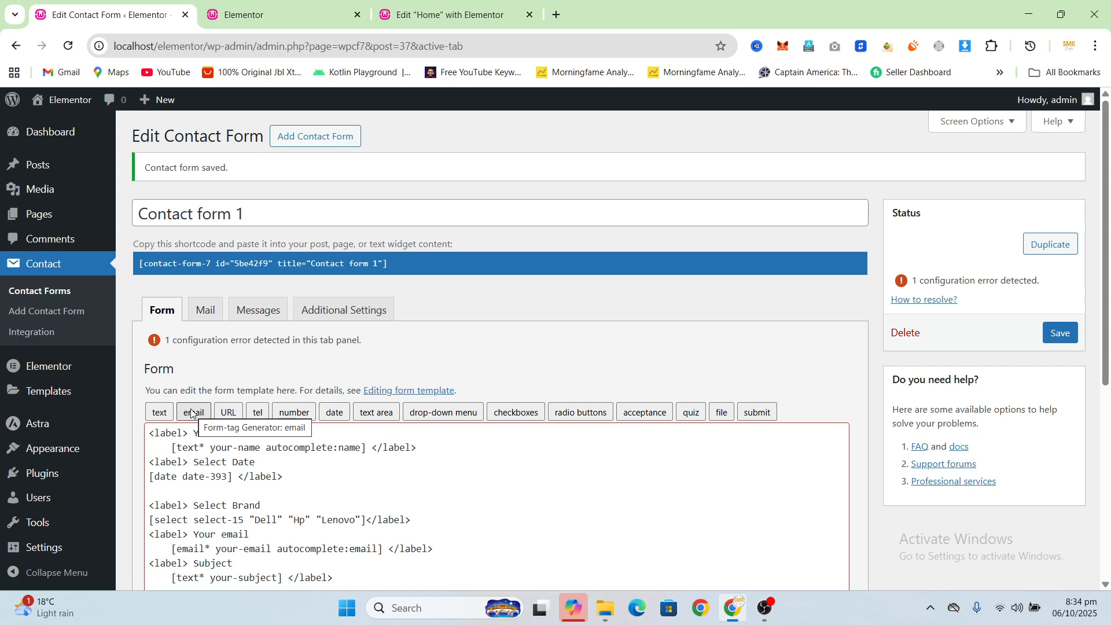
Step: Look over the form template's tags from the name label down to the submit tag
scroll(358, 464, down, 2)
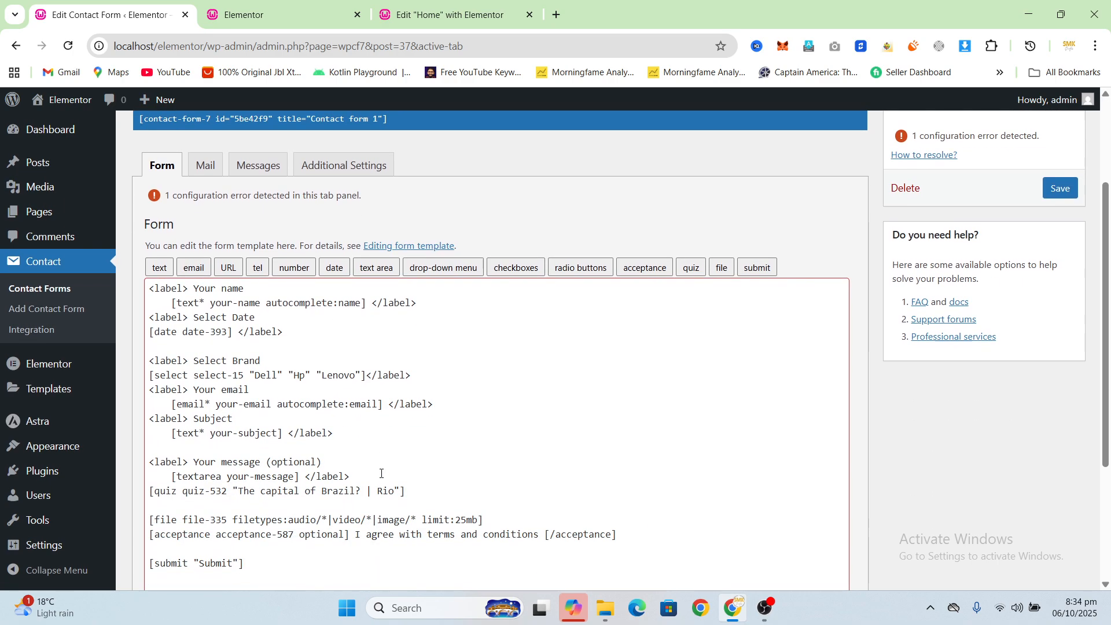
scroll(439, 483, up, 3)
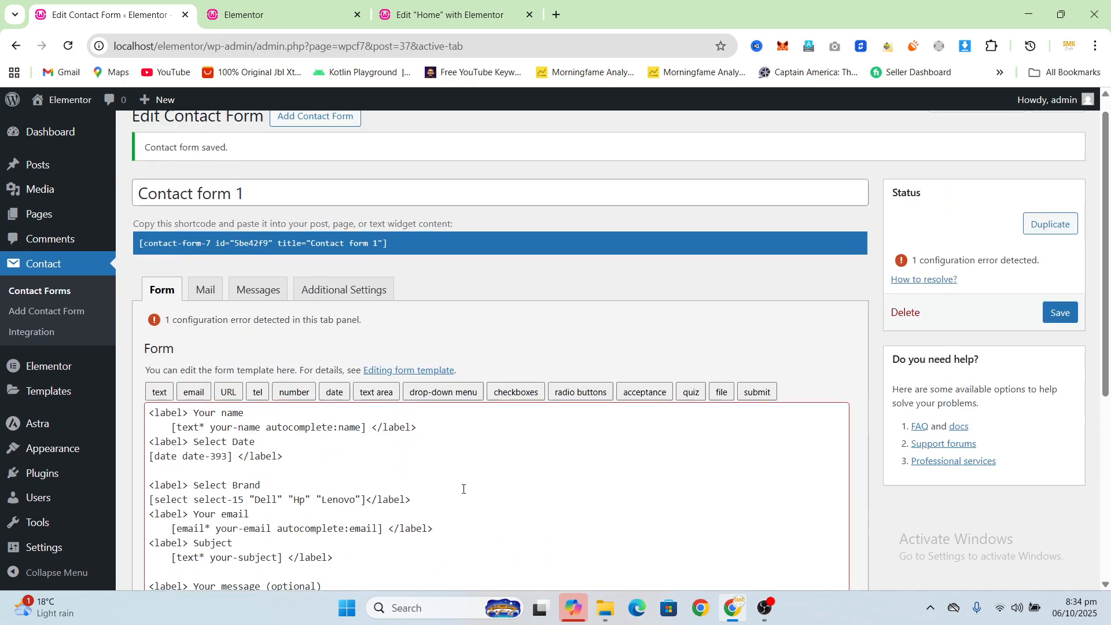
scroll(463, 488, down, 1)
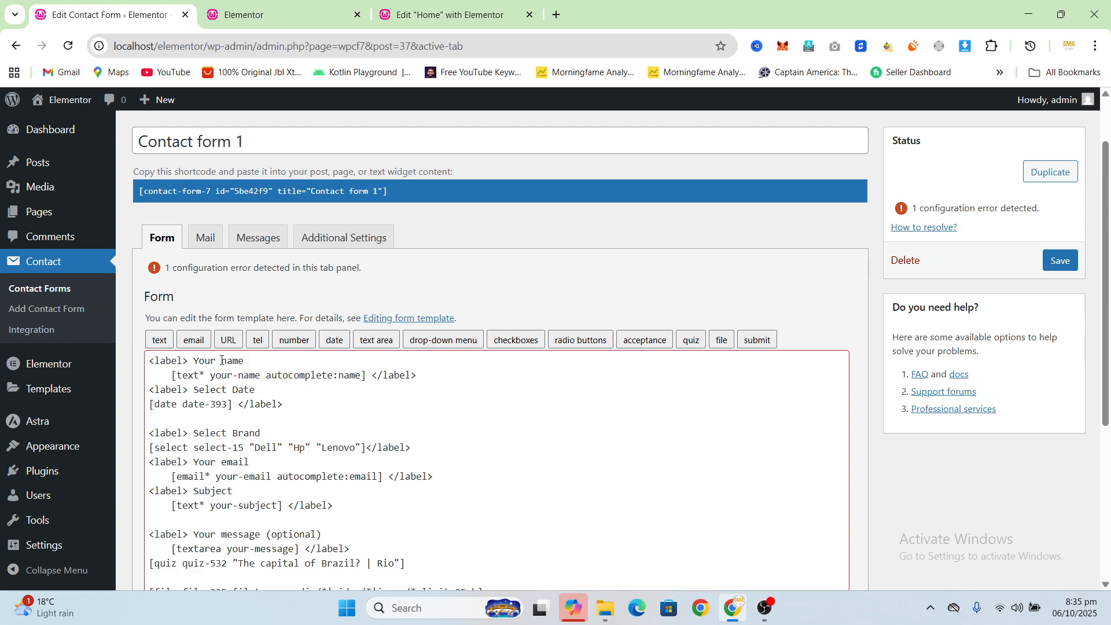
Step: Switch to the live home page and compare the Elementor form's fields with the labels and fields of the embedded Contact Form 7 form
click(278, 15)
scroll(473, 298, up, 7)
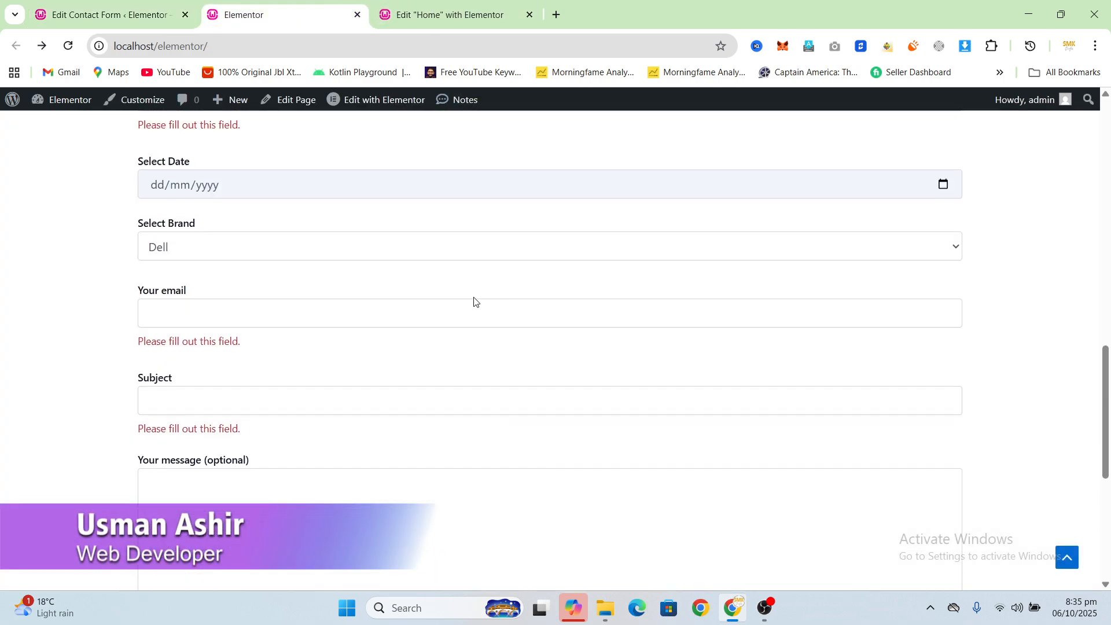
scroll(473, 300, up, 4)
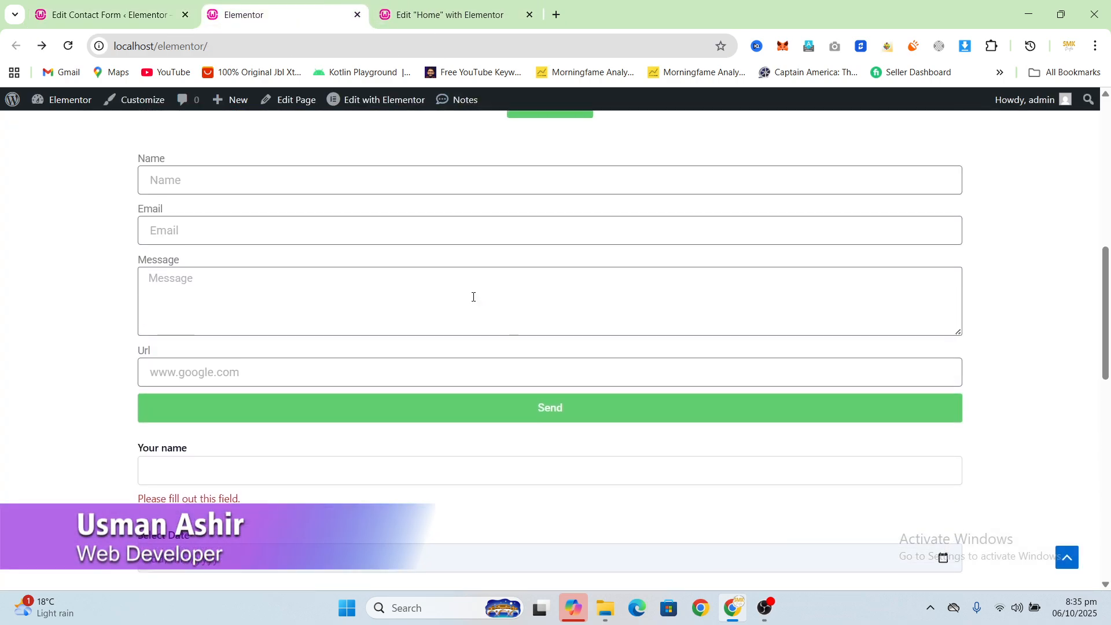
scroll(472, 298, up, 2)
scroll(168, 247, down, 1)
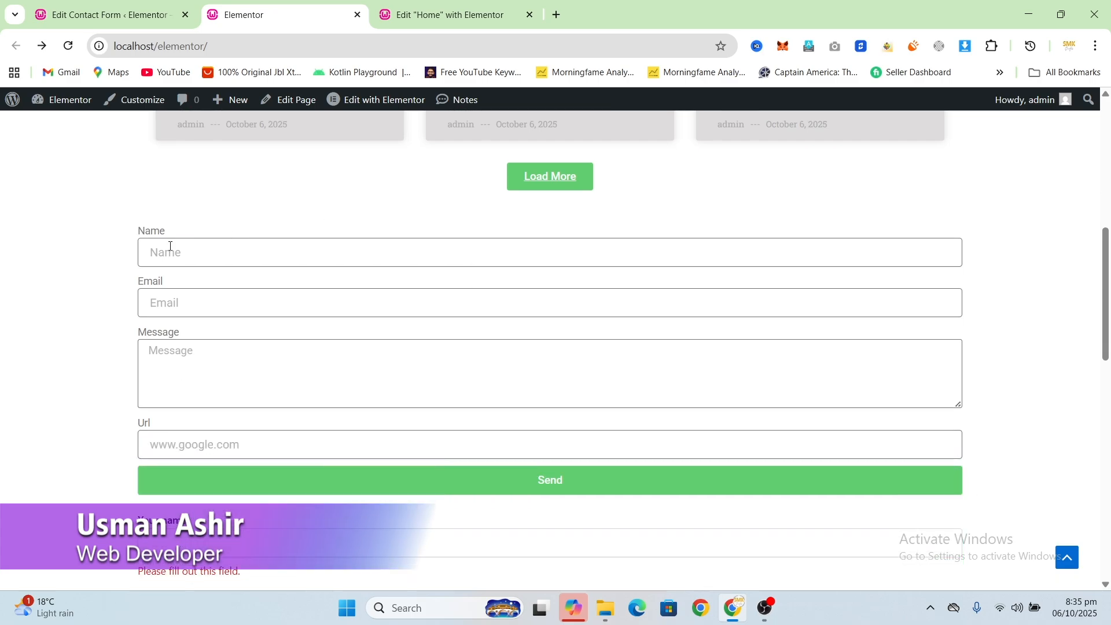
scroll(196, 307, down, 6)
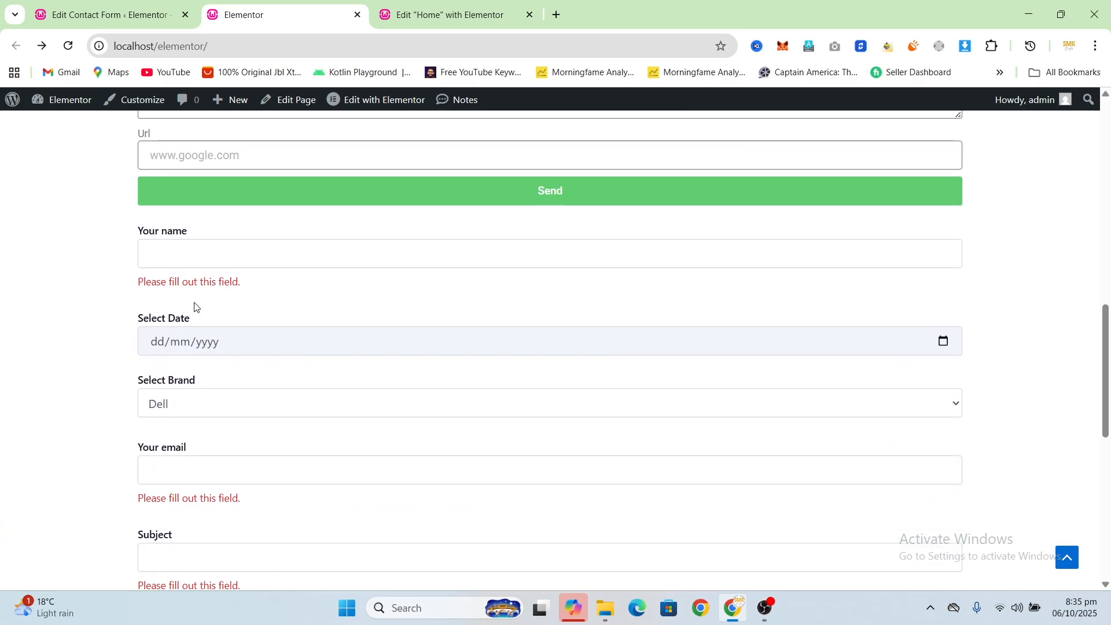
drag(138, 158, 195, 155)
click(219, 166)
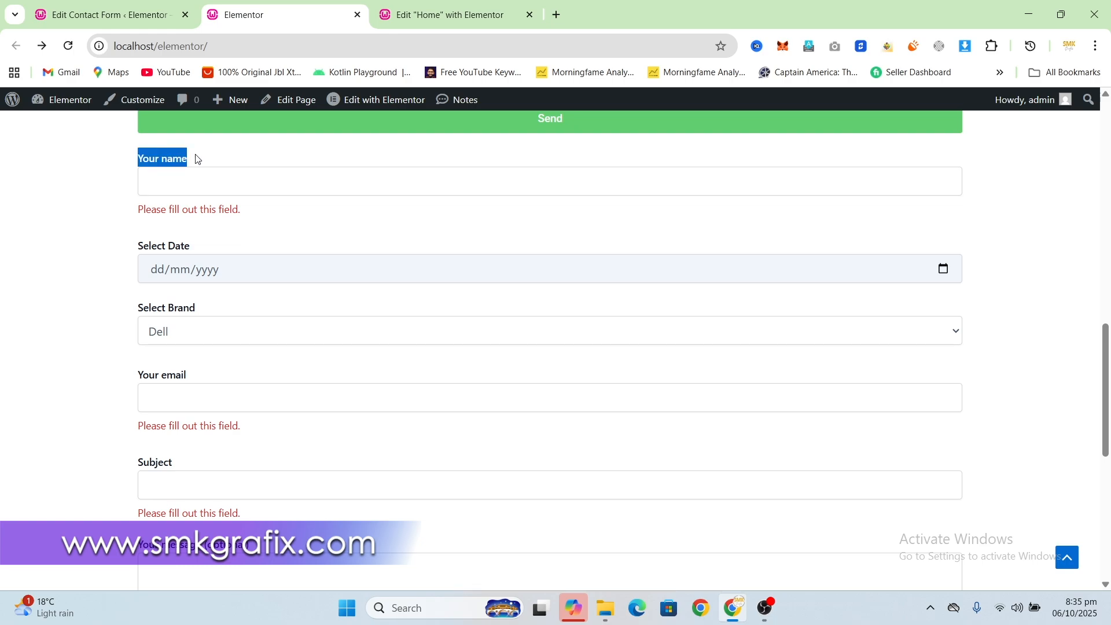
click(208, 158)
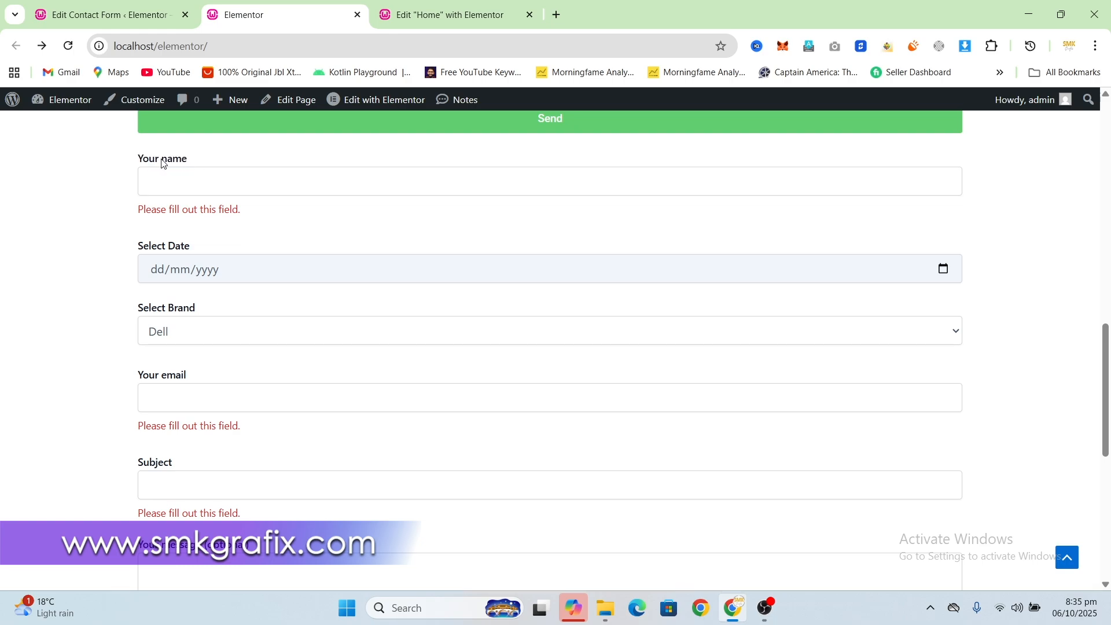
Step: Revisit the template in the contact form editor and return to the Elementor form on the live home page
click(141, 23)
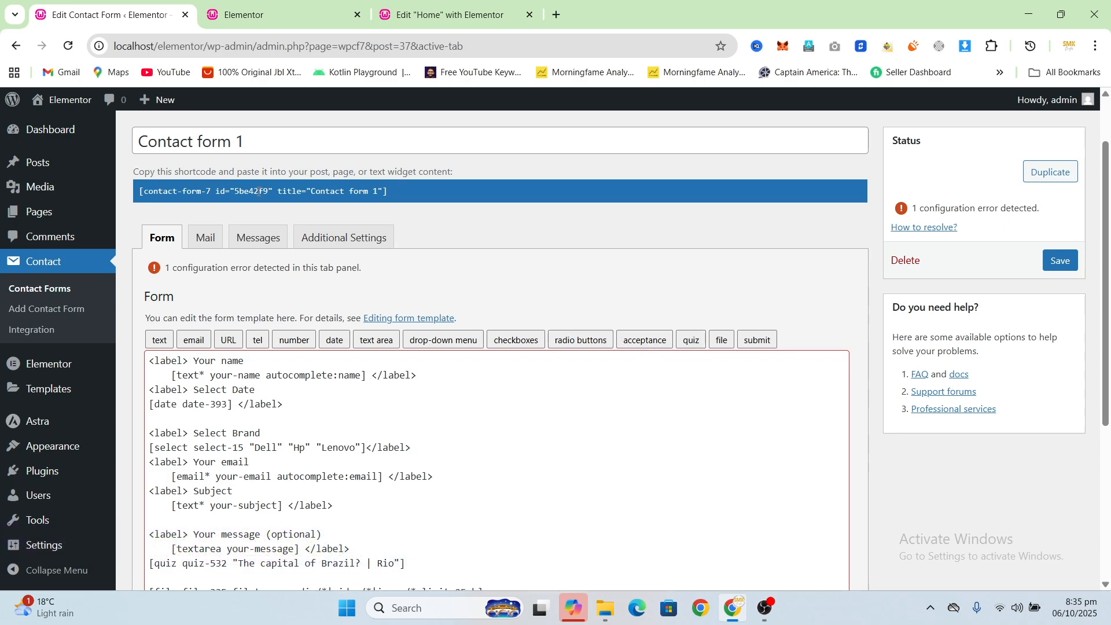
key(ctrl+Tab)
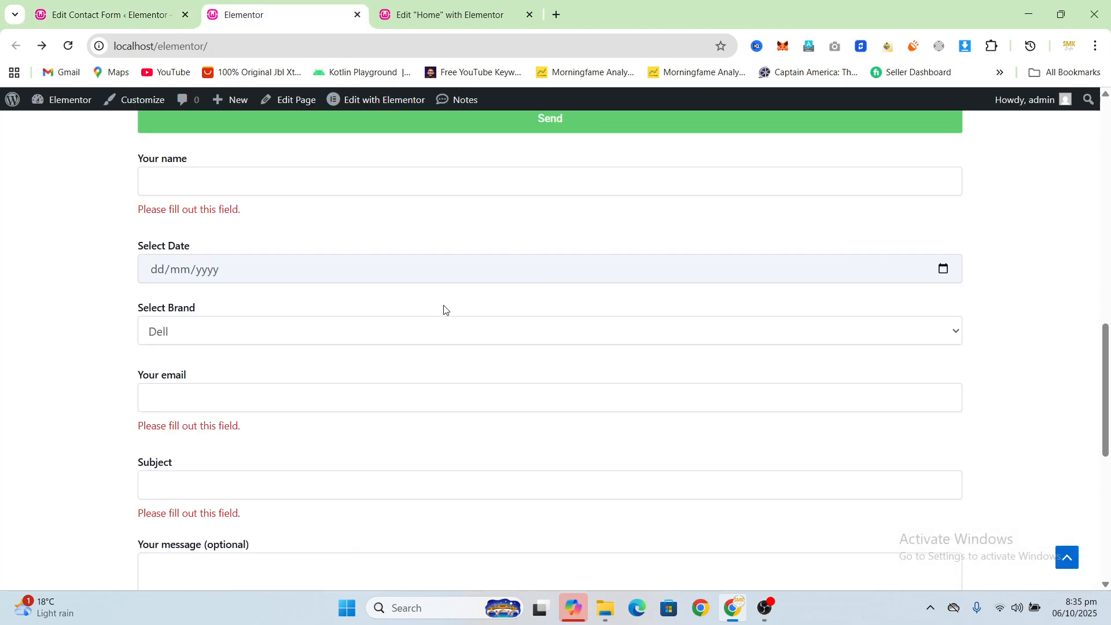
scroll(443, 309, up, 5)
scroll(446, 330, up, 3)
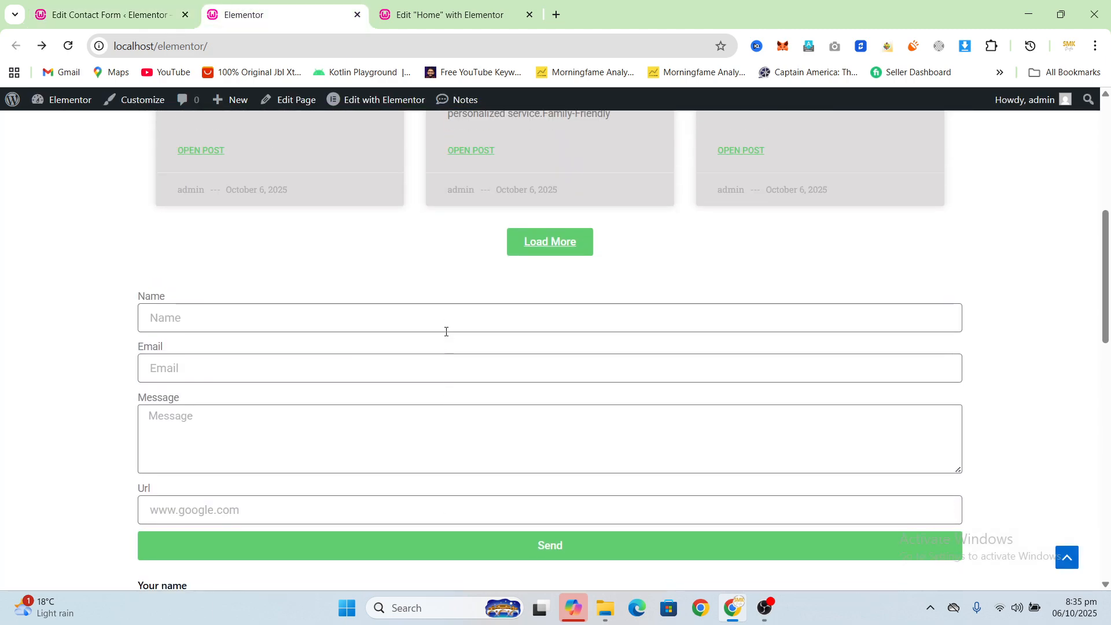
scroll(478, 315, down, 1)
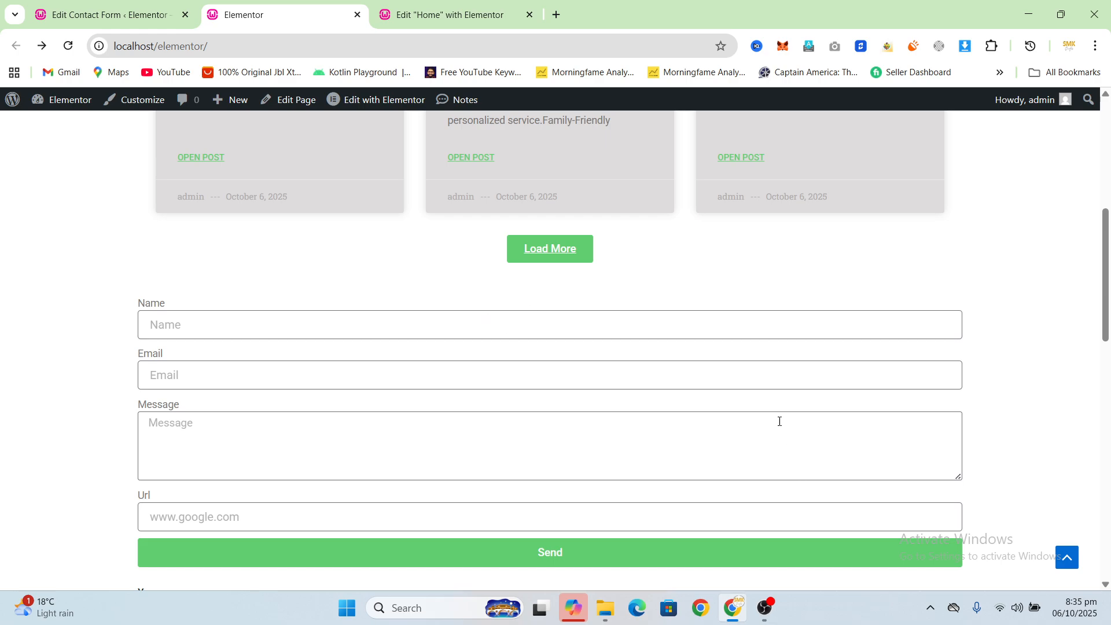
mouse_move(766, 613)
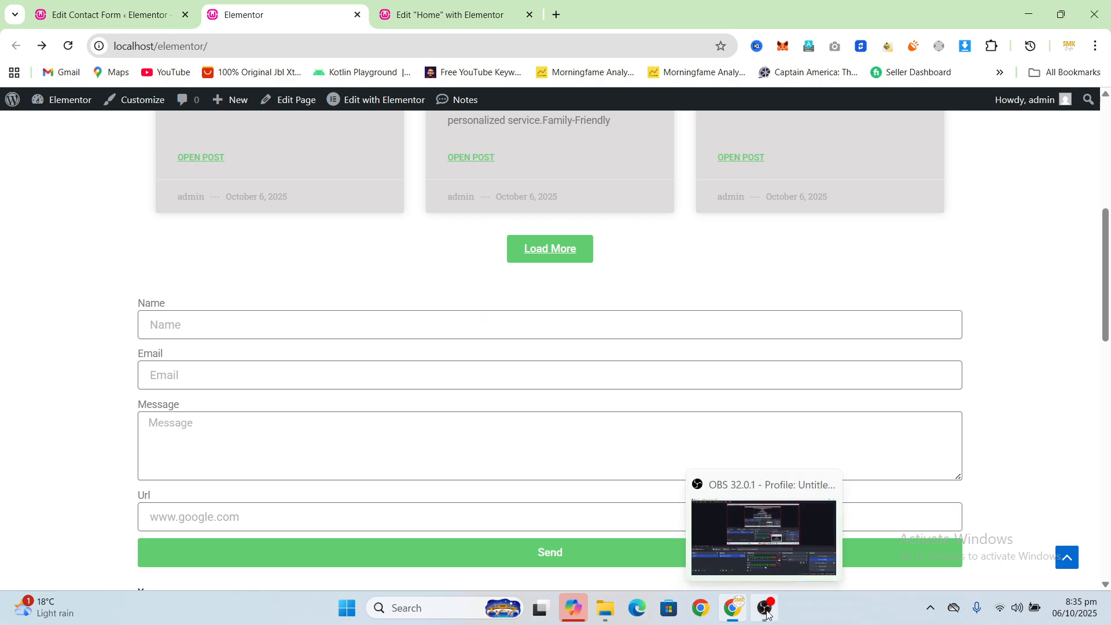